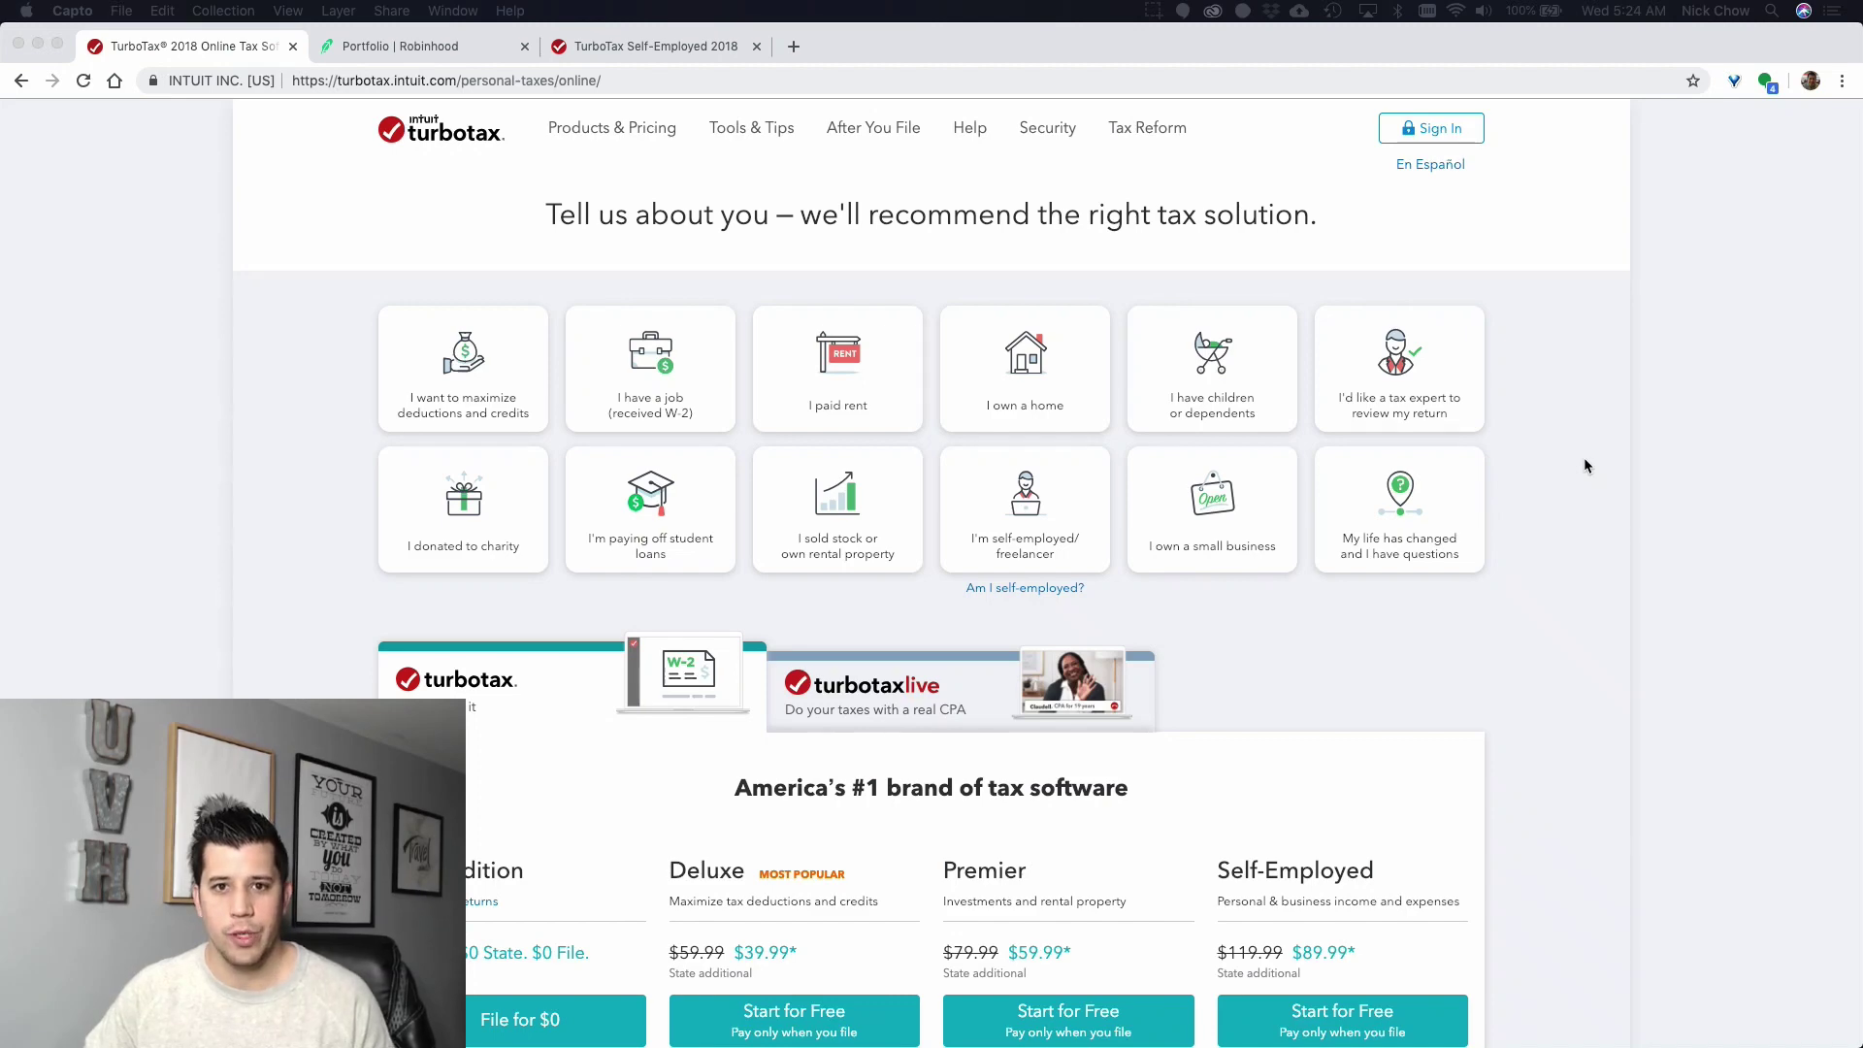
- Compare the prices and features of the TurboTax Free Edition, Deluxe, Premier and Self-Employed editions
scroll(1585, 460, down, 3)
scroll(1584, 460, up, 3)
scroll(1583, 457, down, 4)
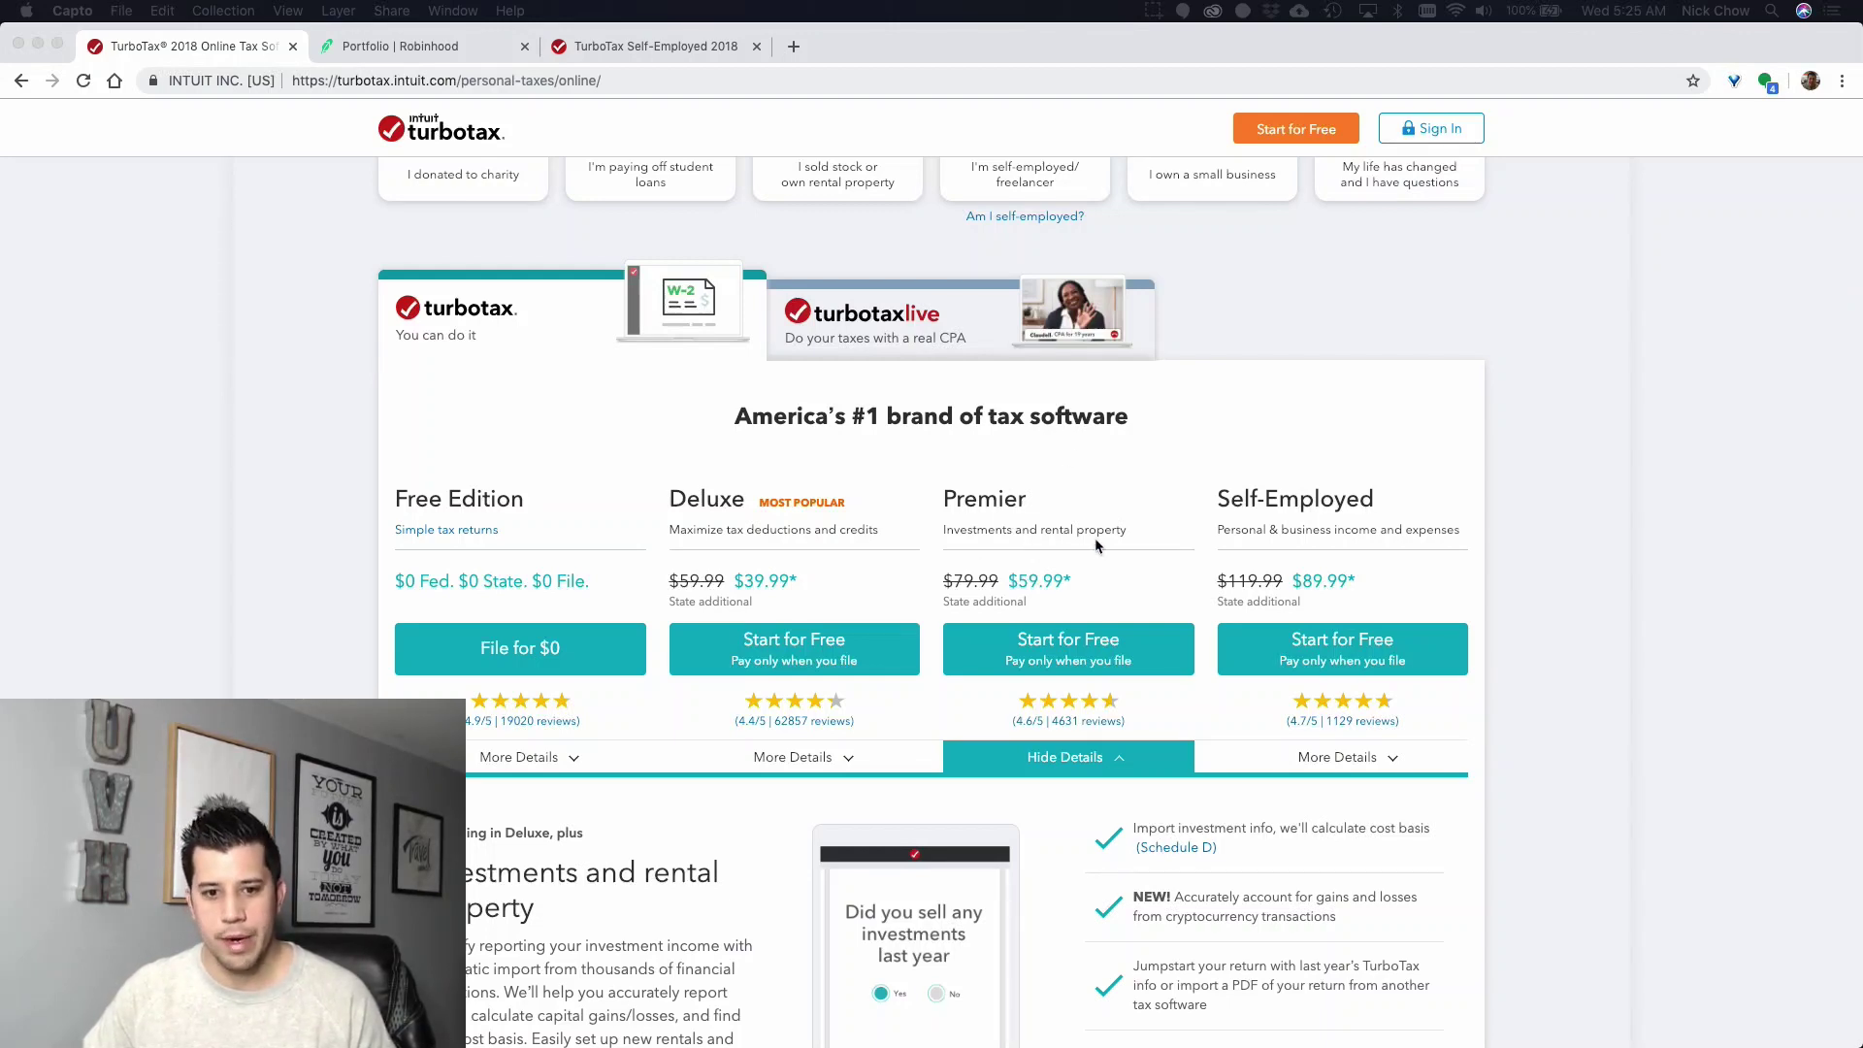
scroll(1095, 545, up, 5)
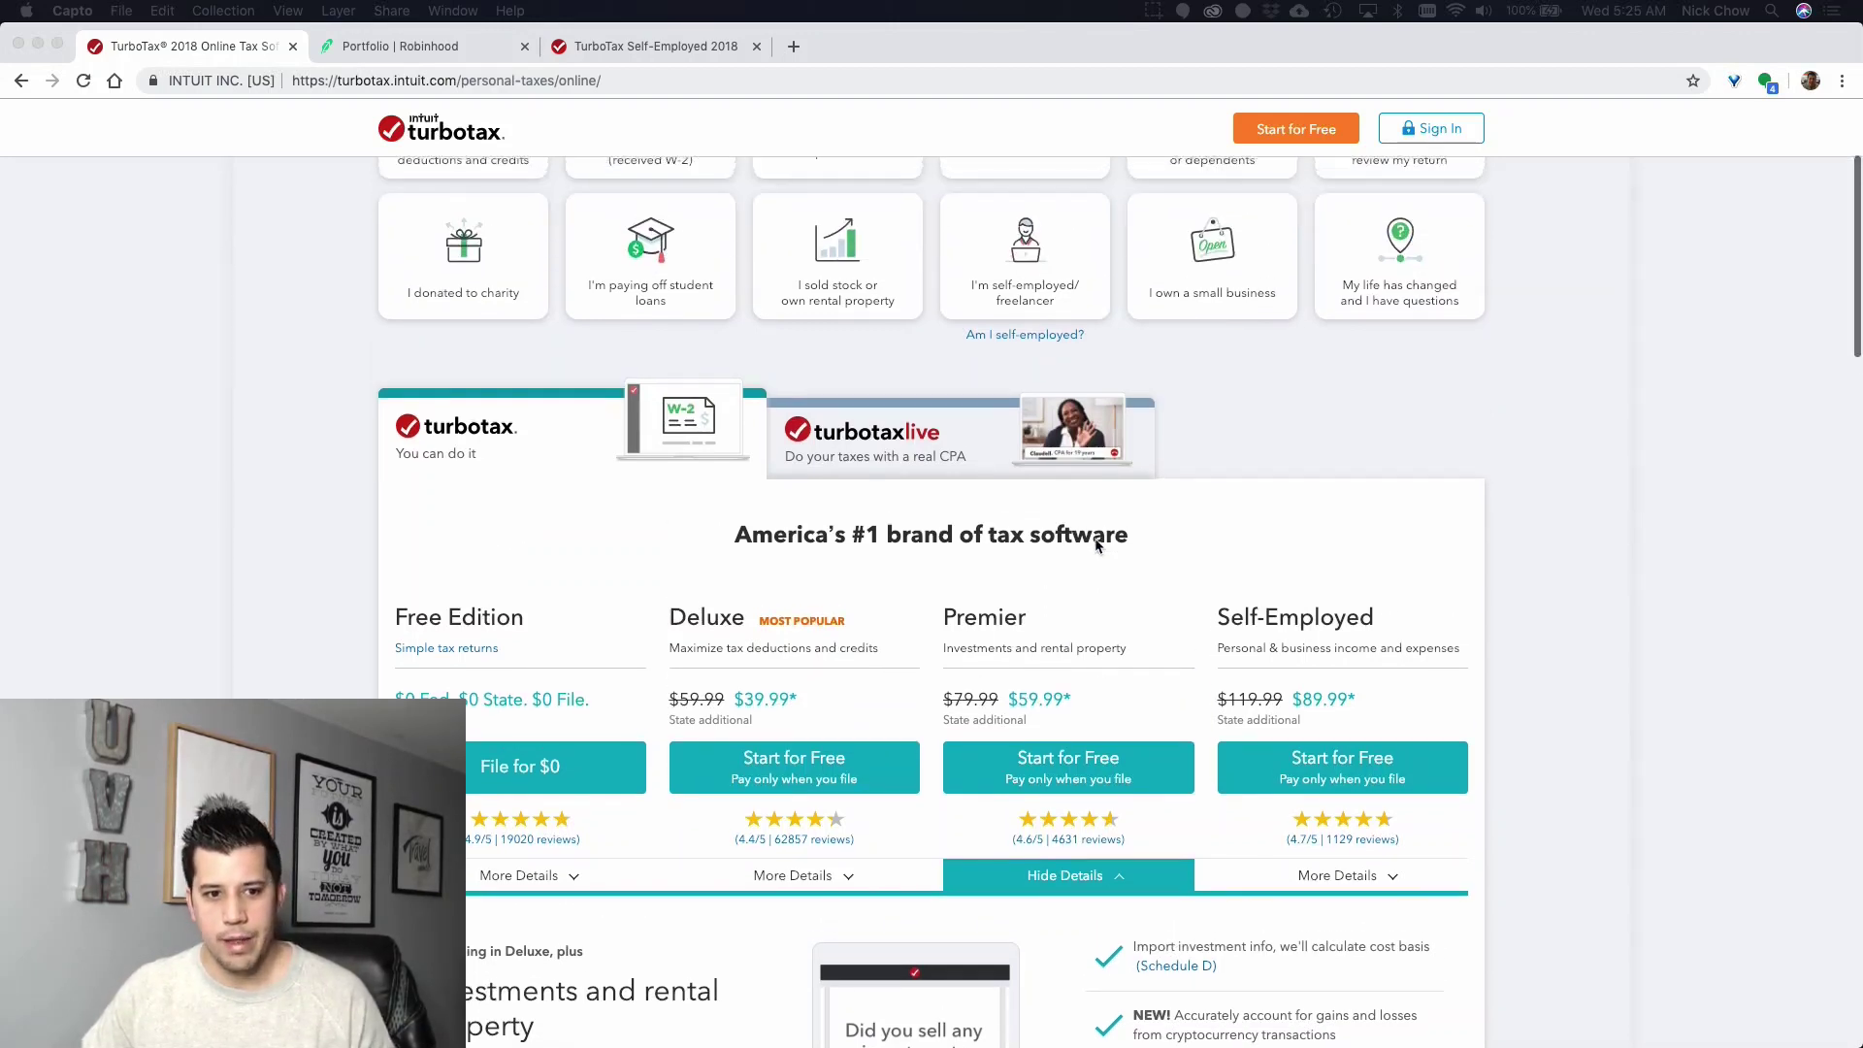
scroll(1095, 545, down, 4)
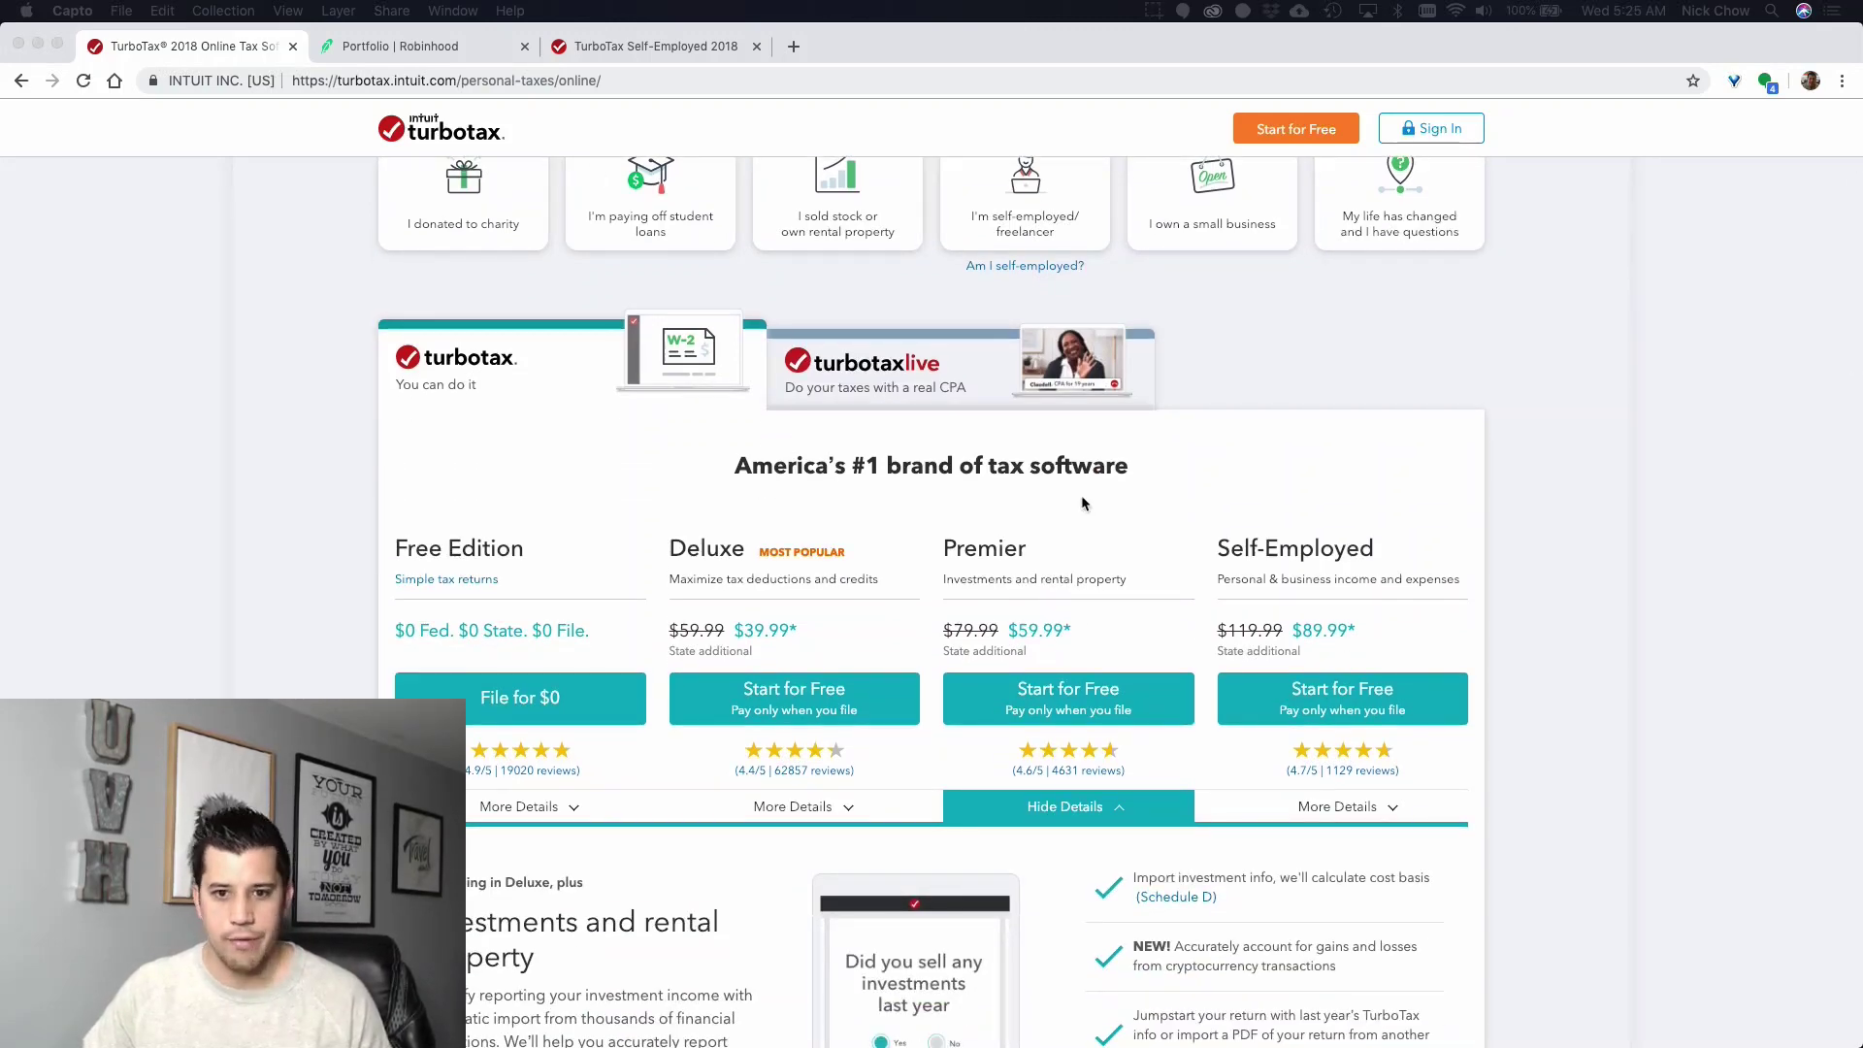
scroll(1083, 503, up, 7)
scroll(1080, 495, down, 1)
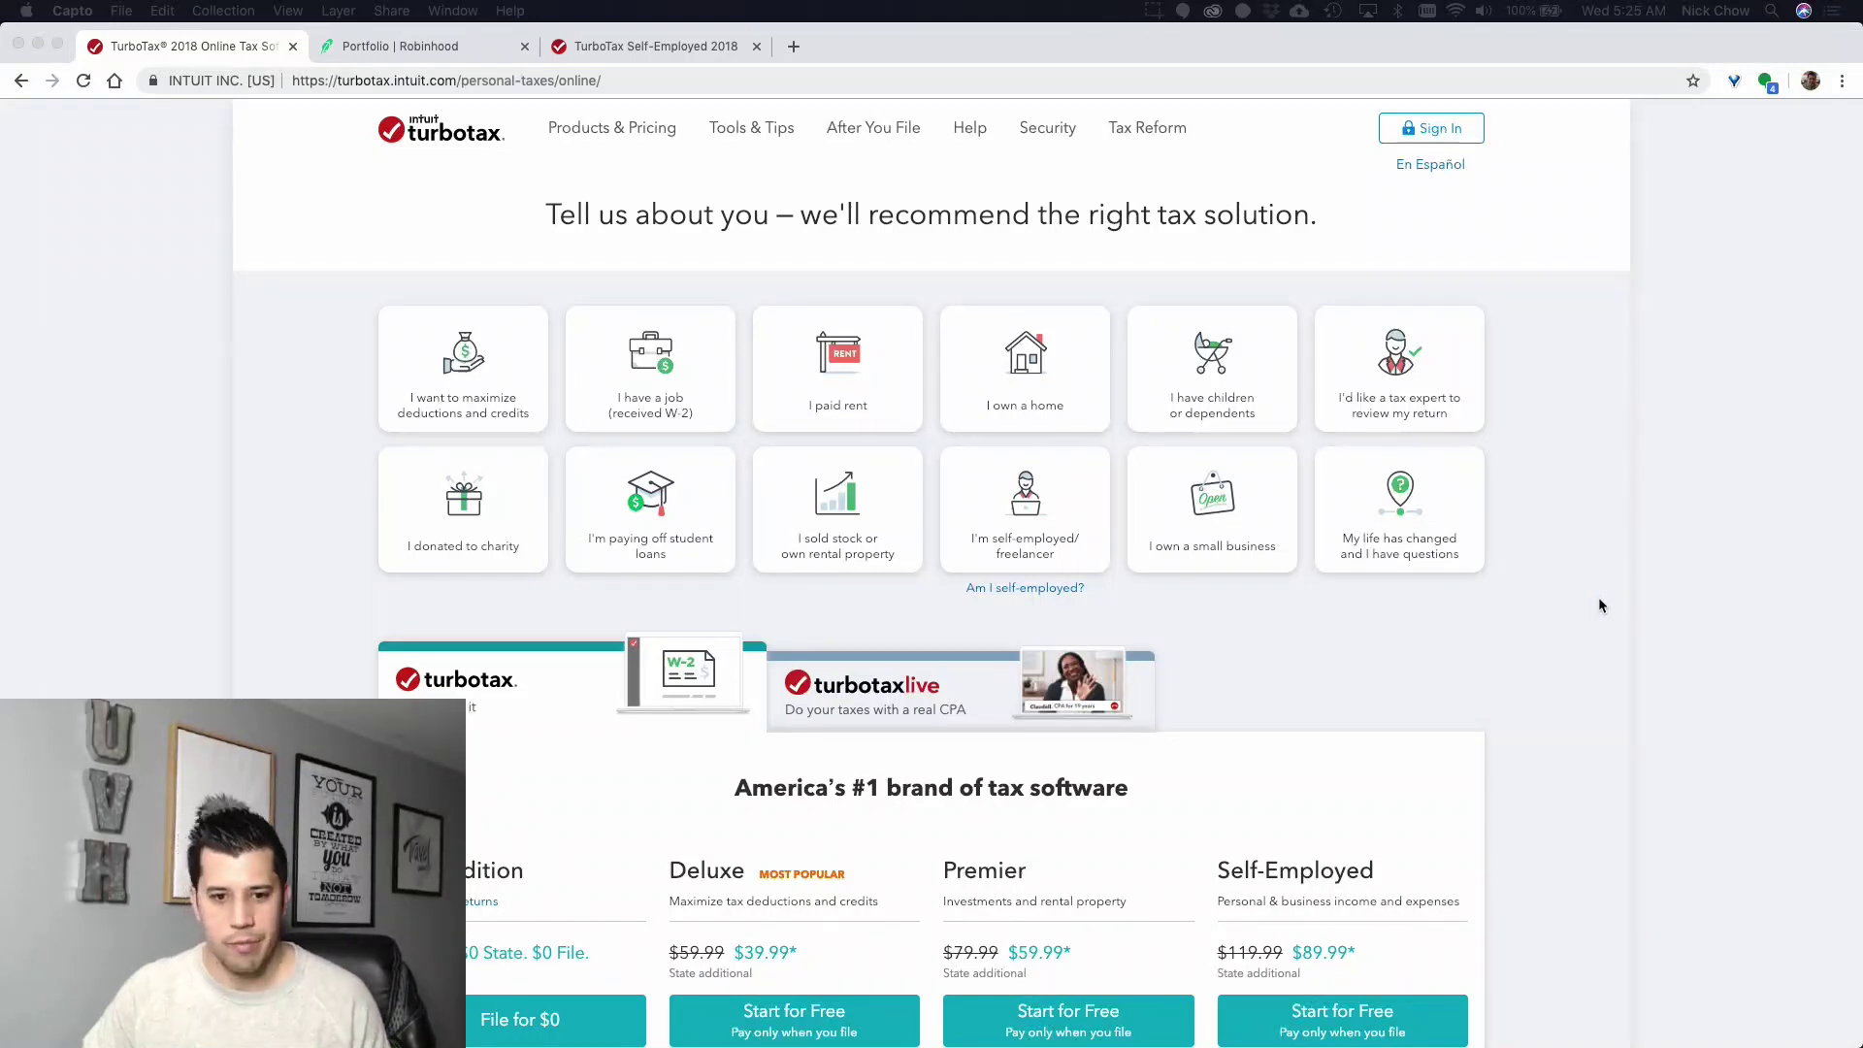
scroll(1600, 605, down, 2)
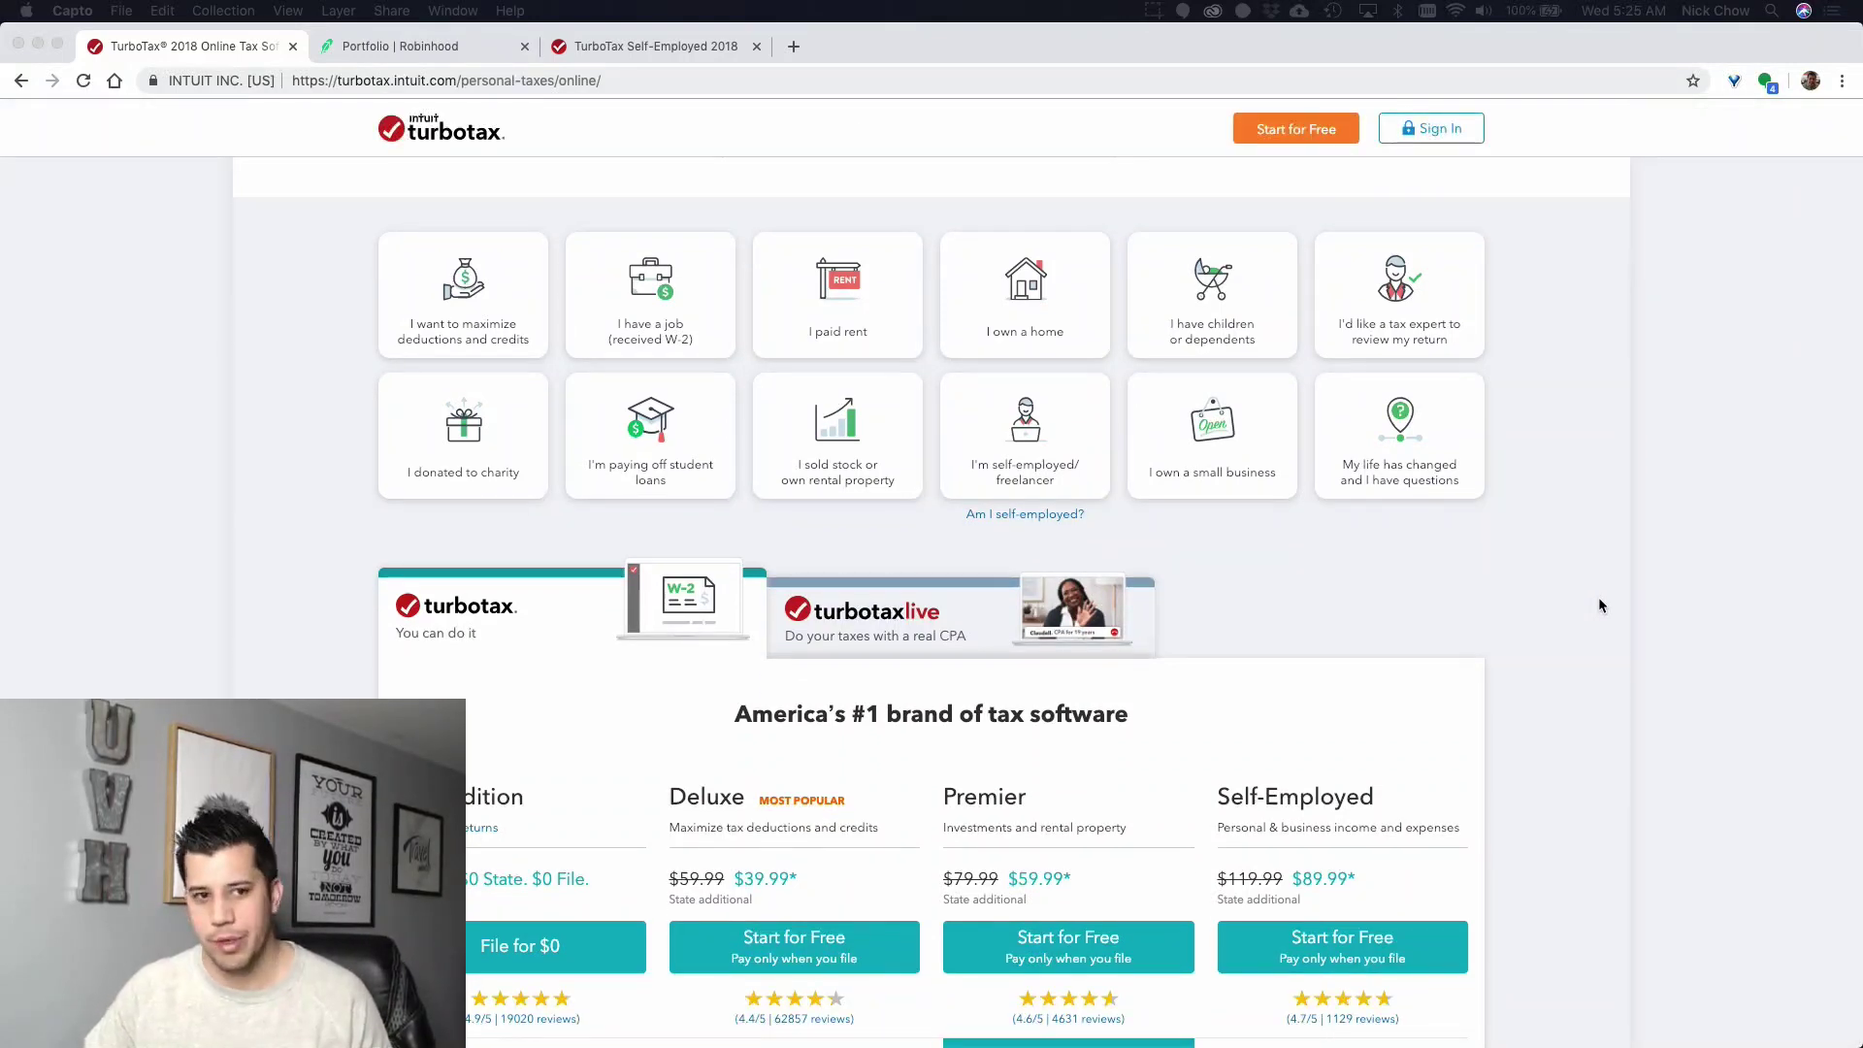
scroll(1600, 606, down, 3)
scroll(1154, 602, down, 3)
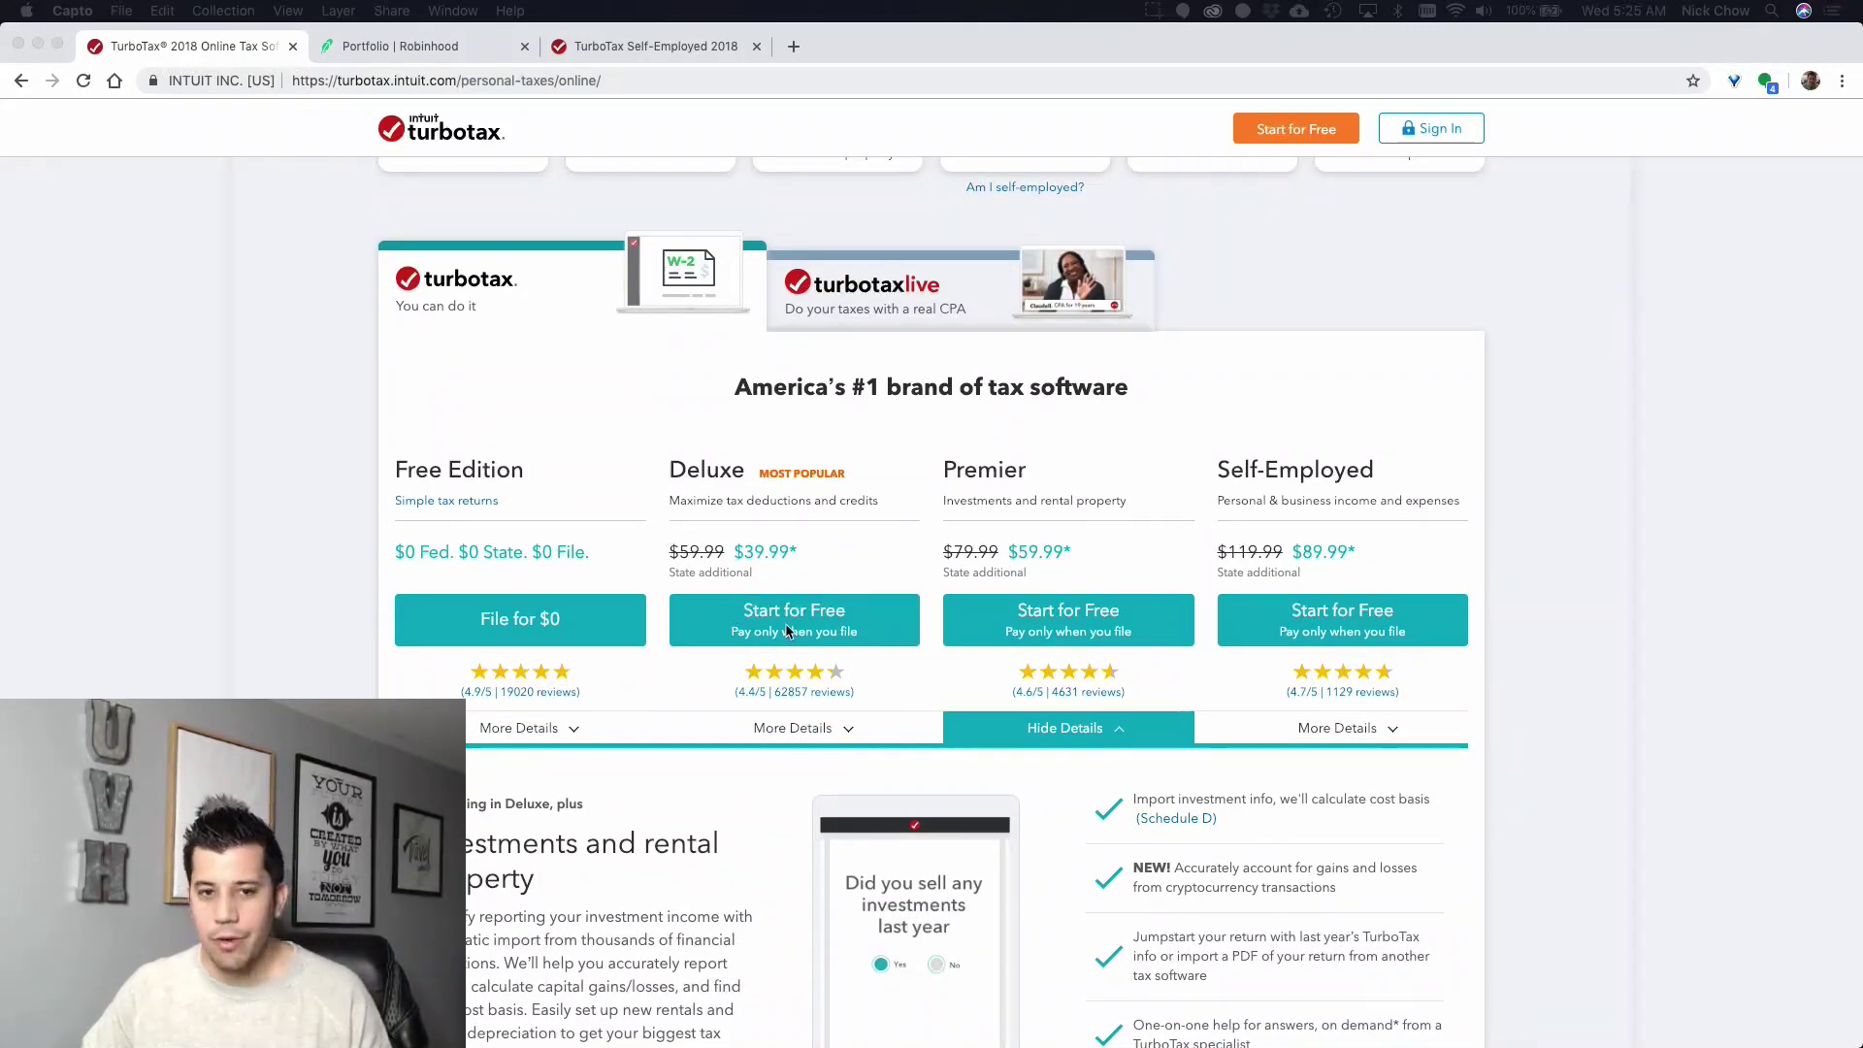
scroll(910, 539, up, 2)
scroll(910, 529, up, 5)
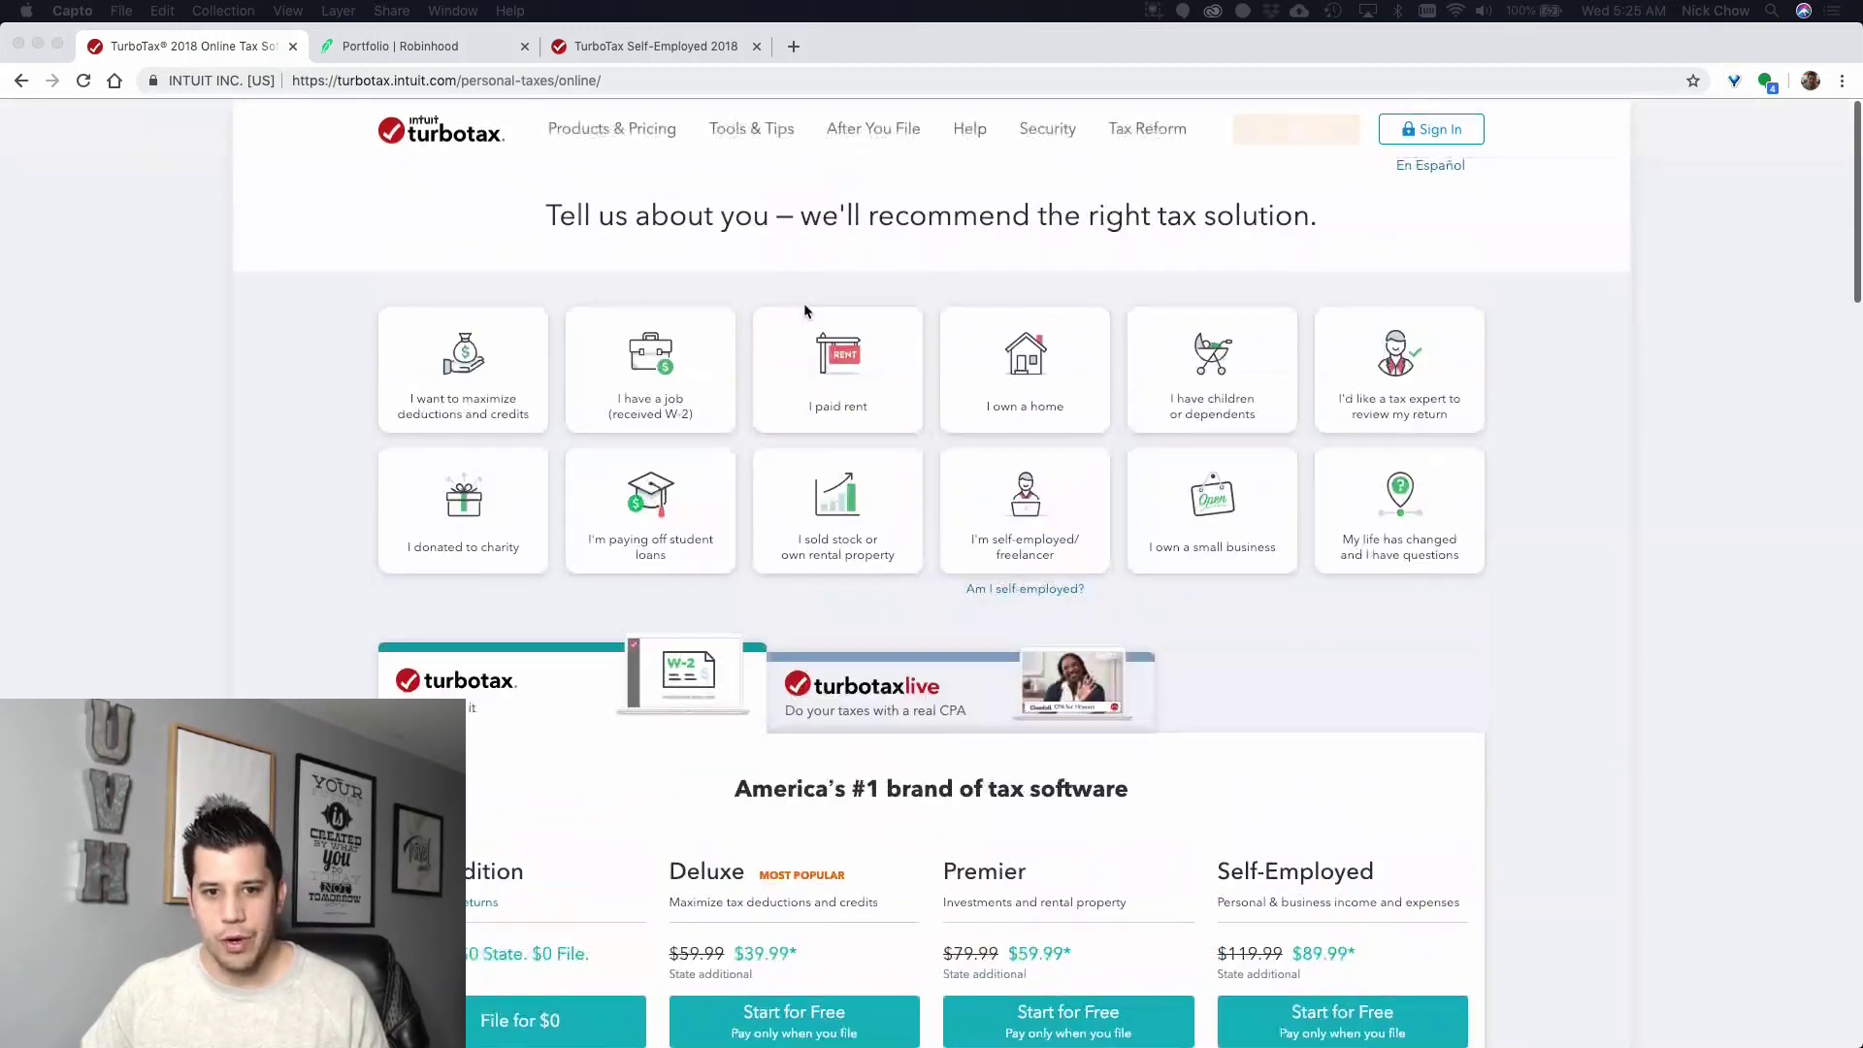
- Mark "I sold stock or own rental property" as a tax situation and check the edition recommended for it
click(789, 249)
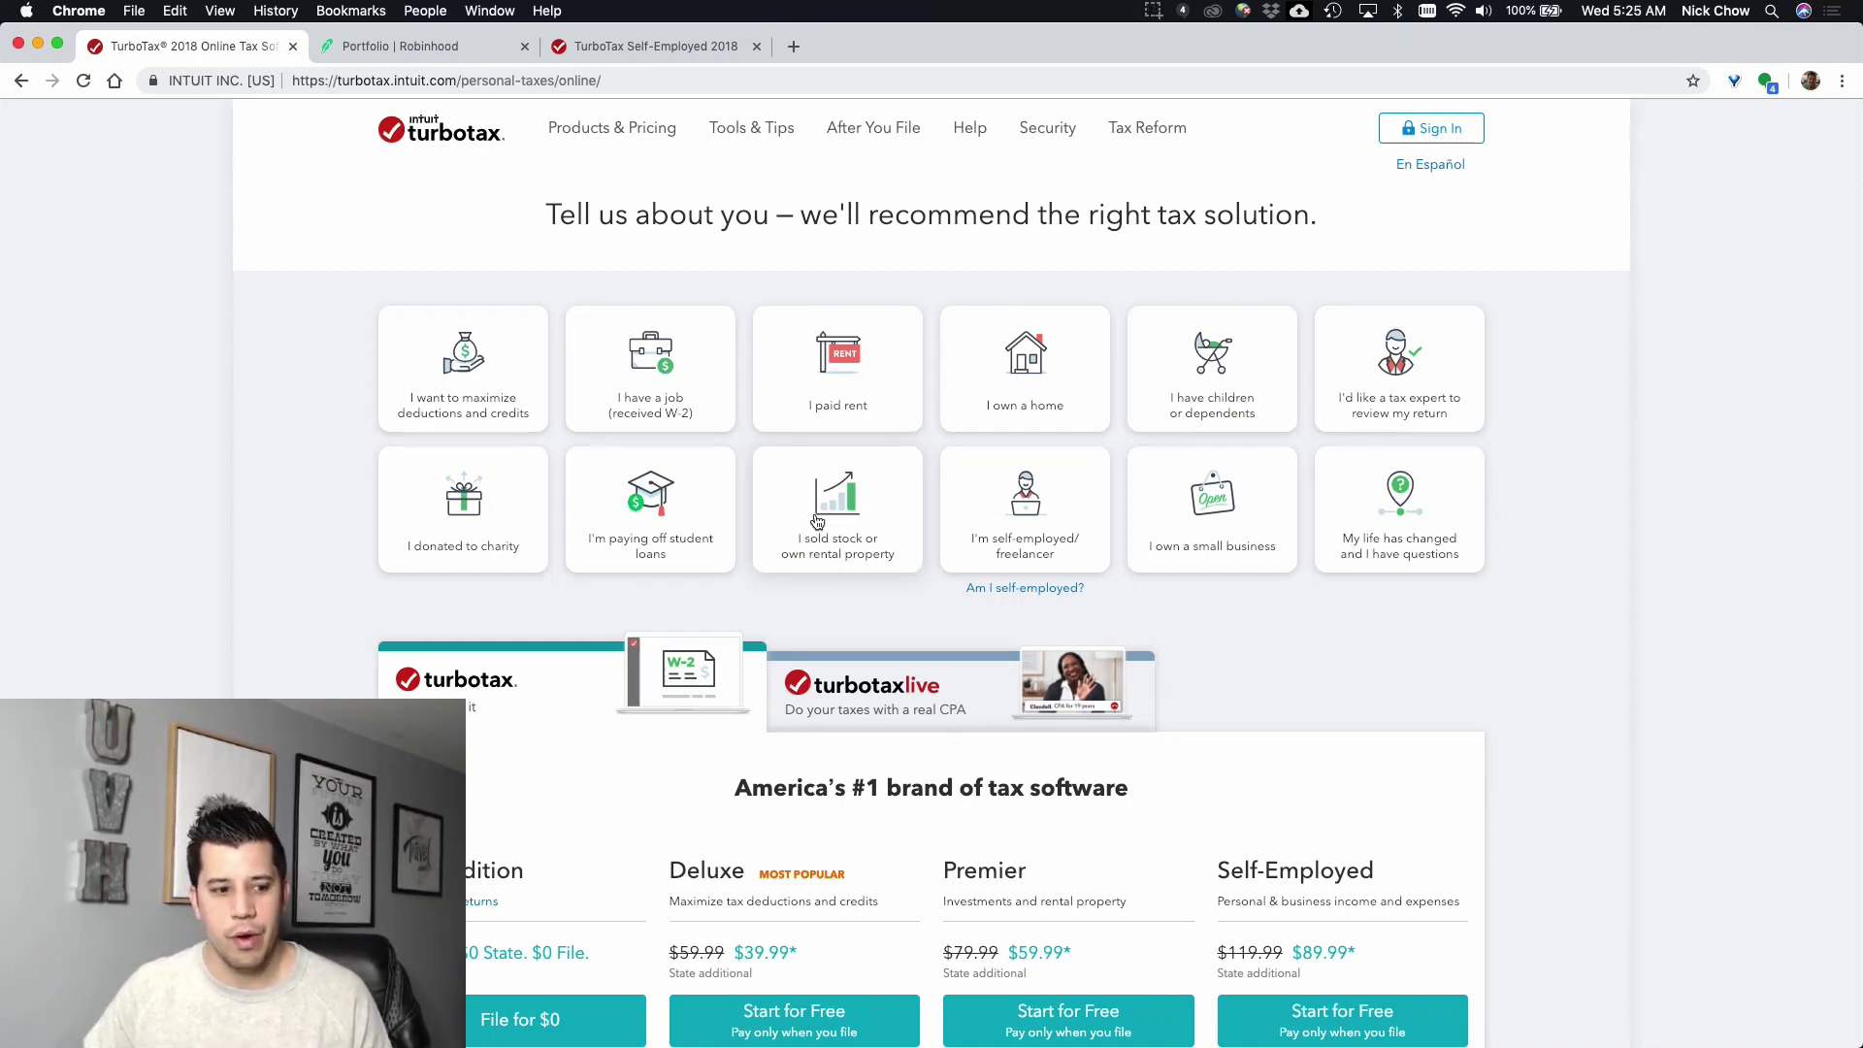
click(866, 536)
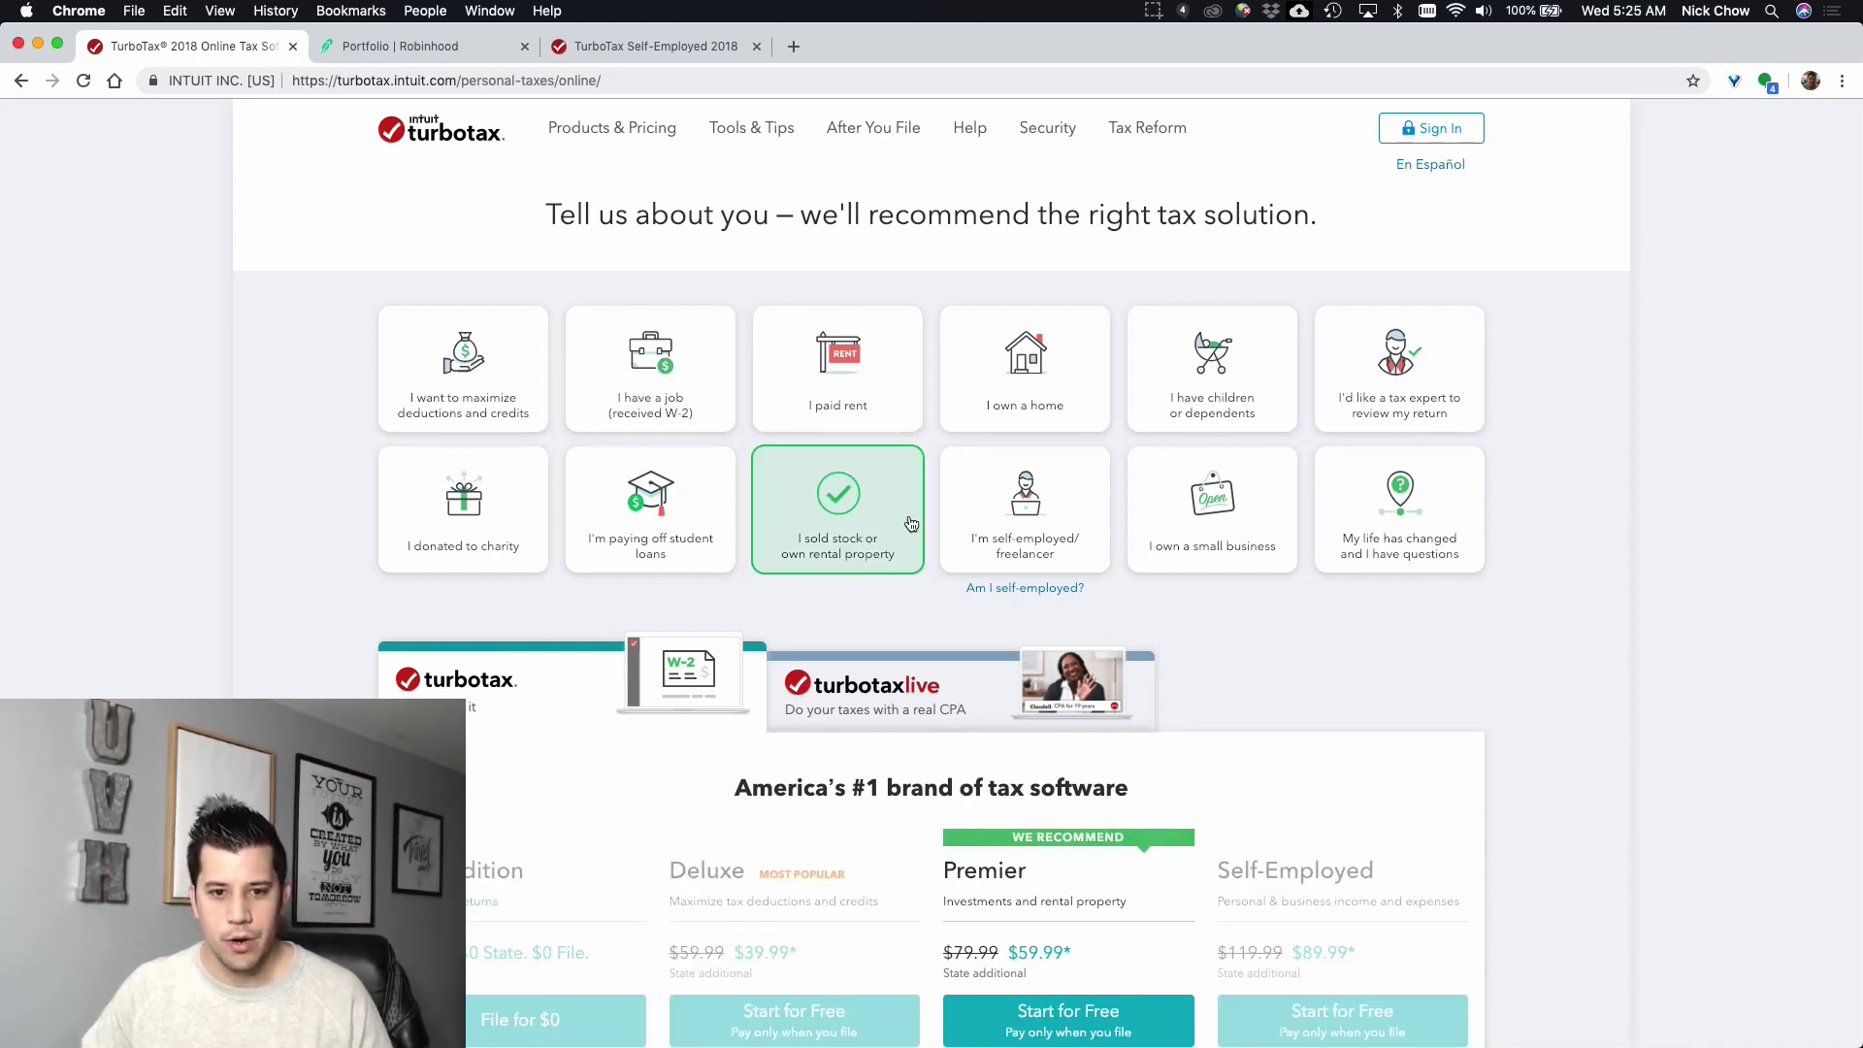
scroll(912, 524, down, 3)
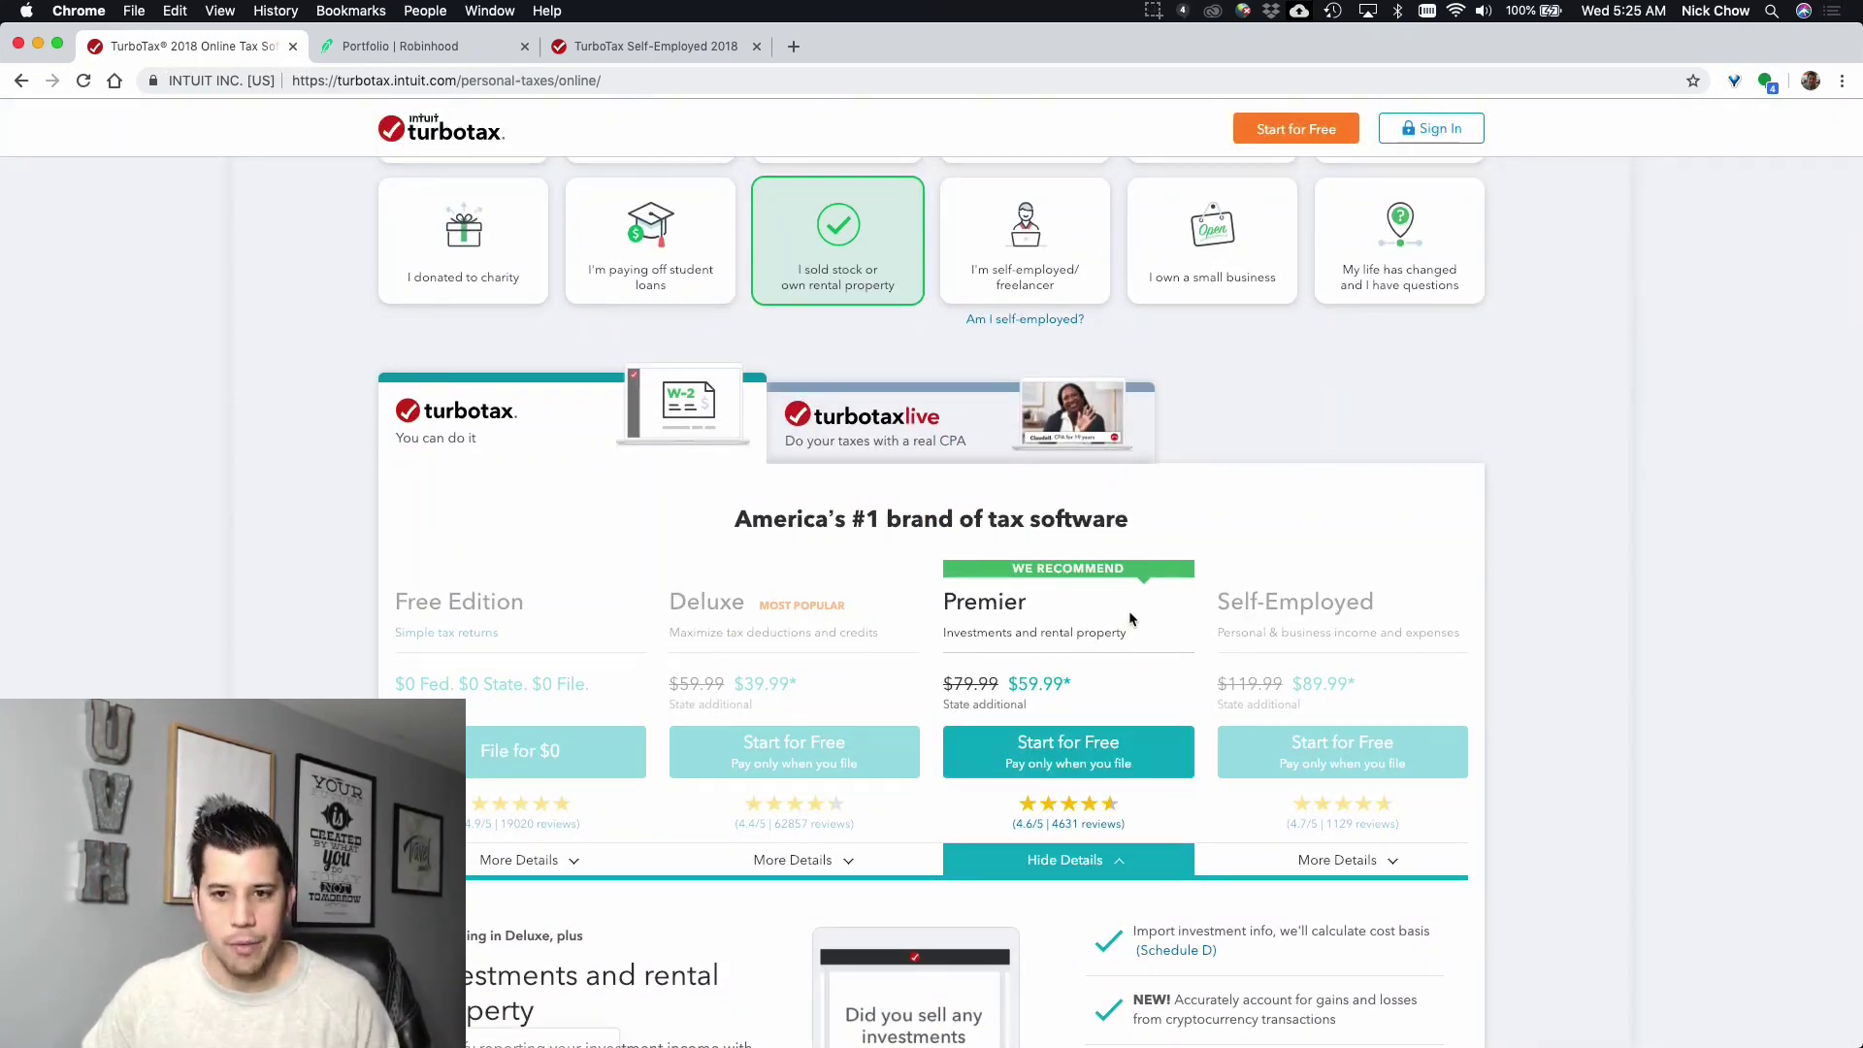
scroll(1127, 609, up, 3)
mouse_move(832, 264)
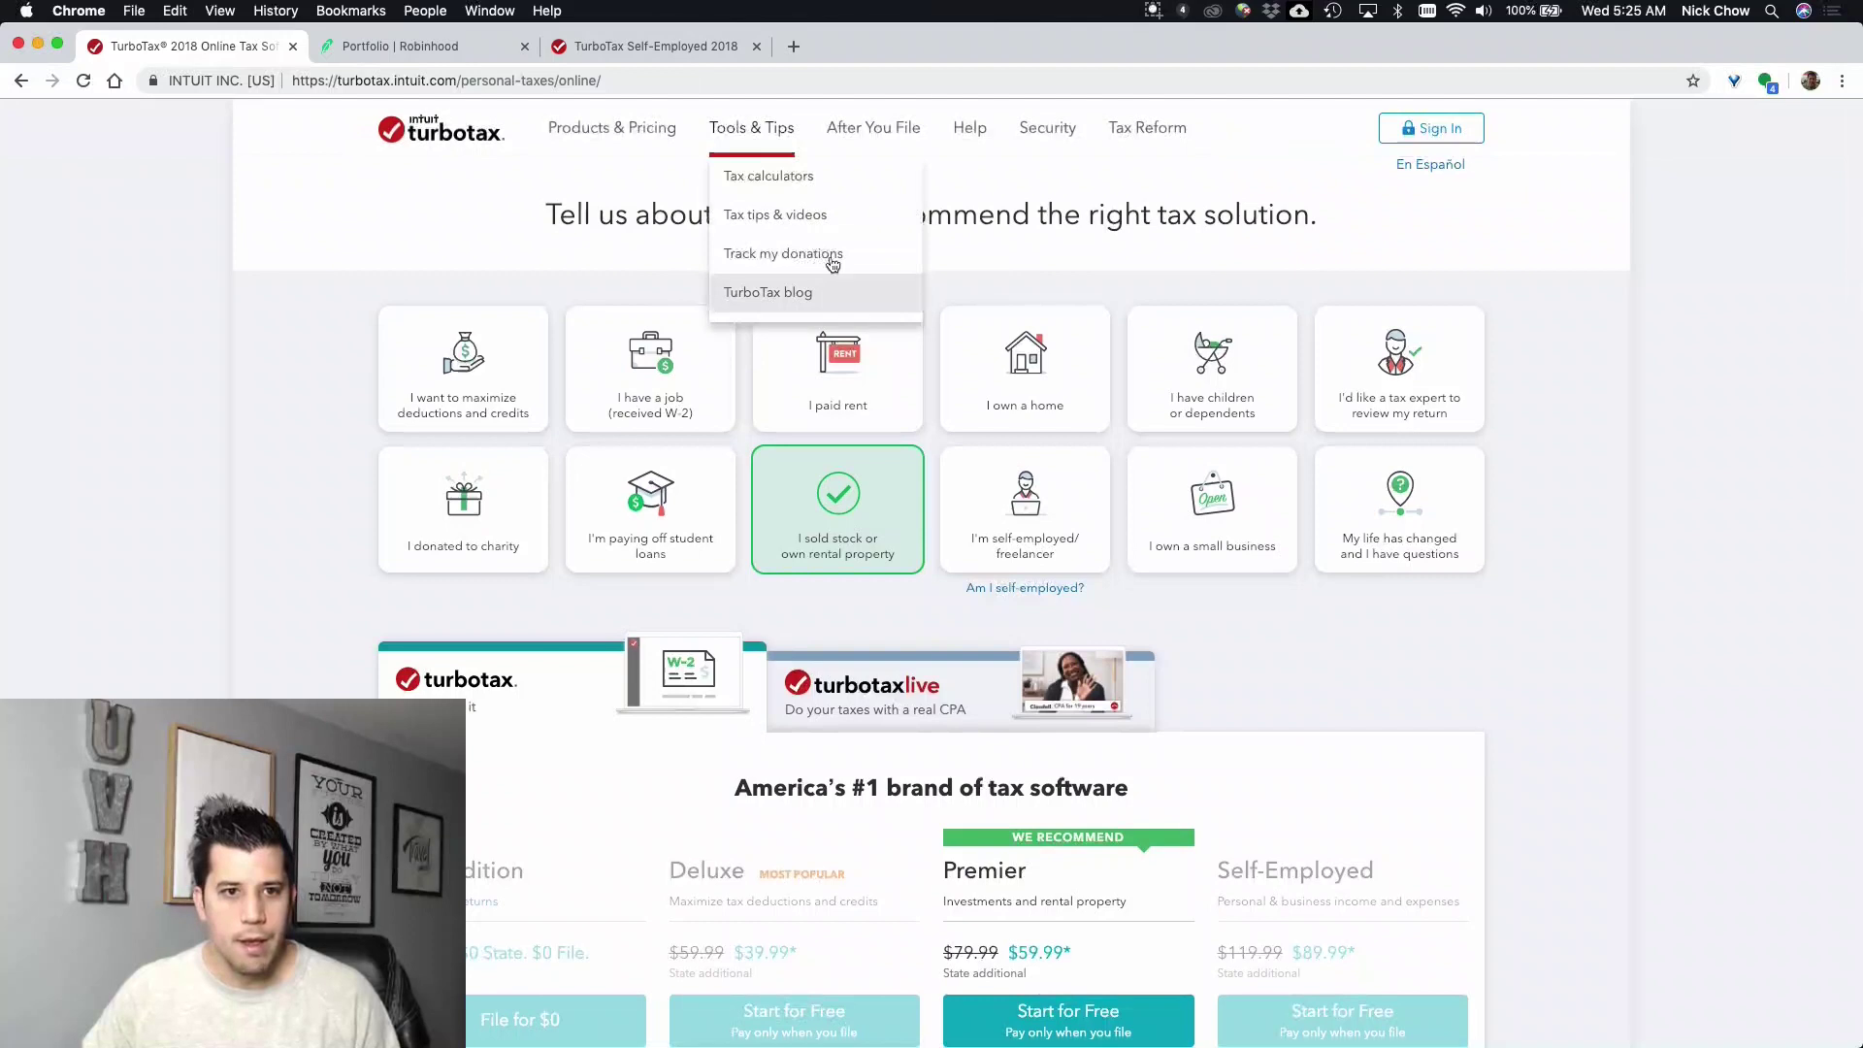
- Examine the Self-Employed return's tax import page and the edition recommendation for stock sales on the TurboTax product page
click(597, 54)
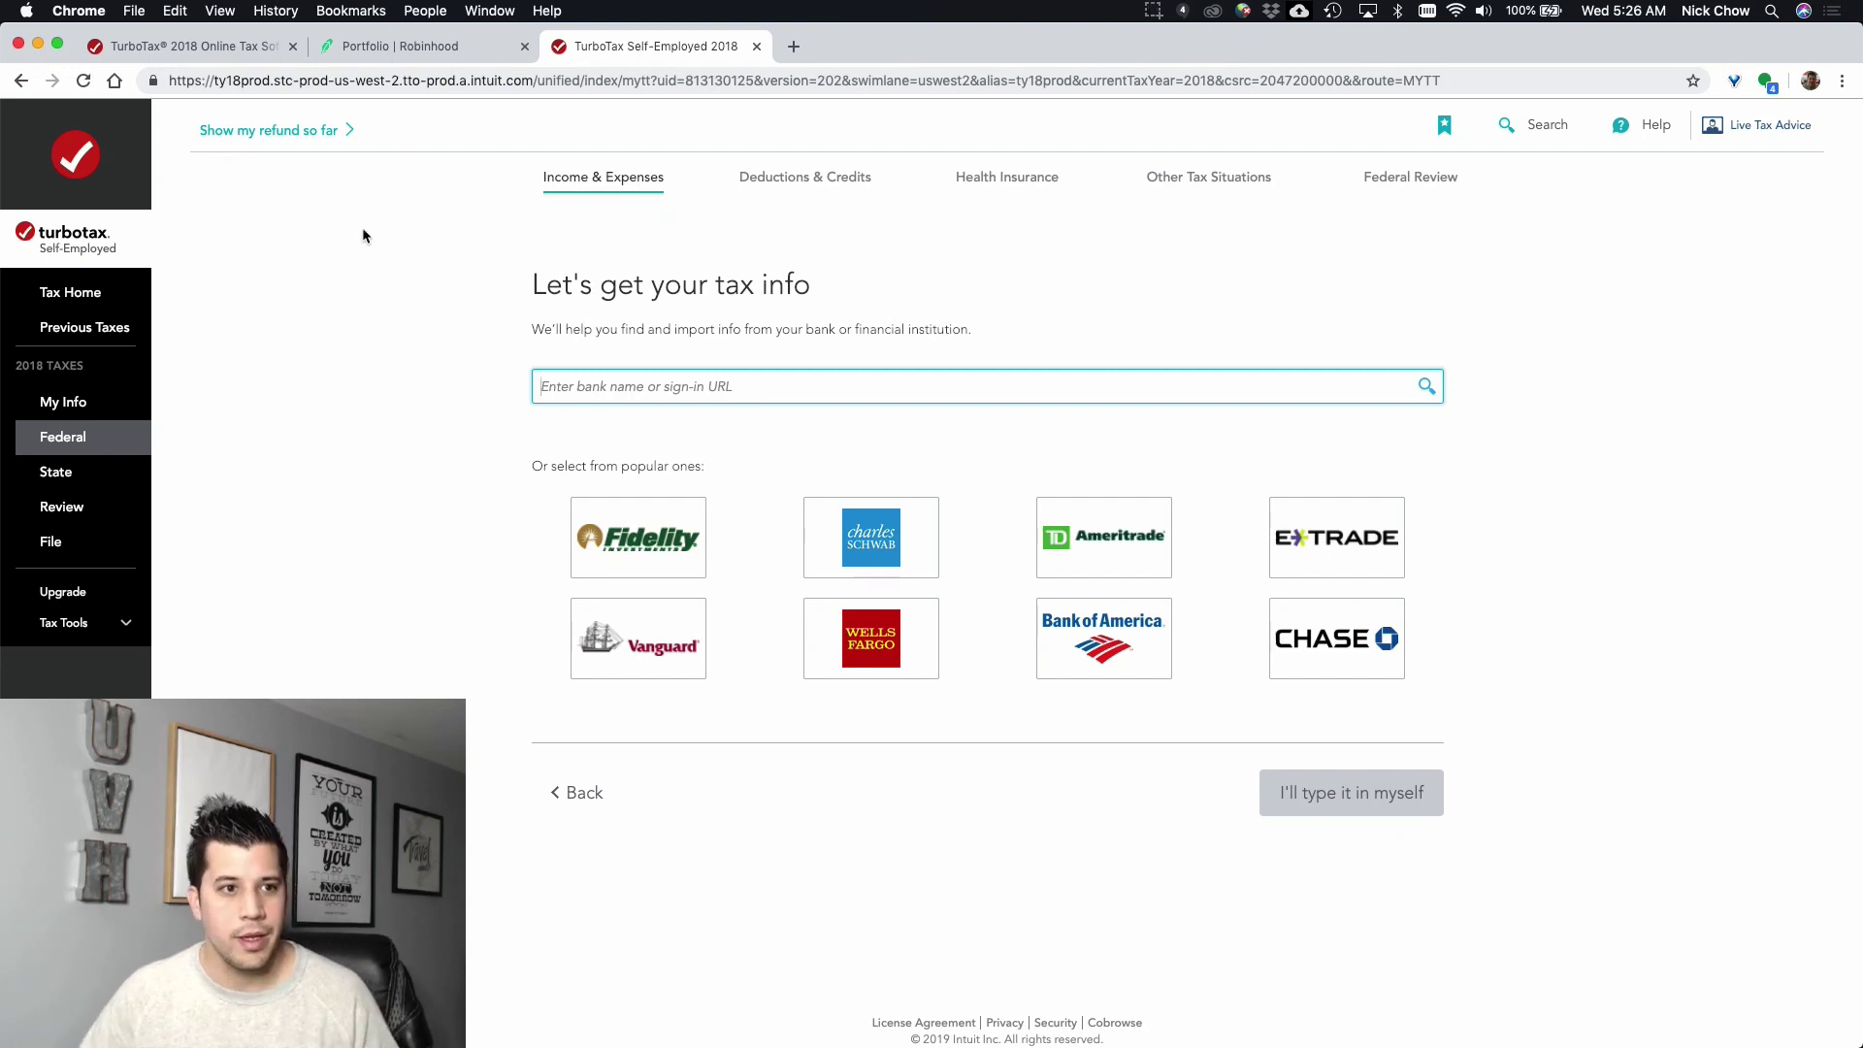
click(204, 49)
scroll(977, 462, down, 5)
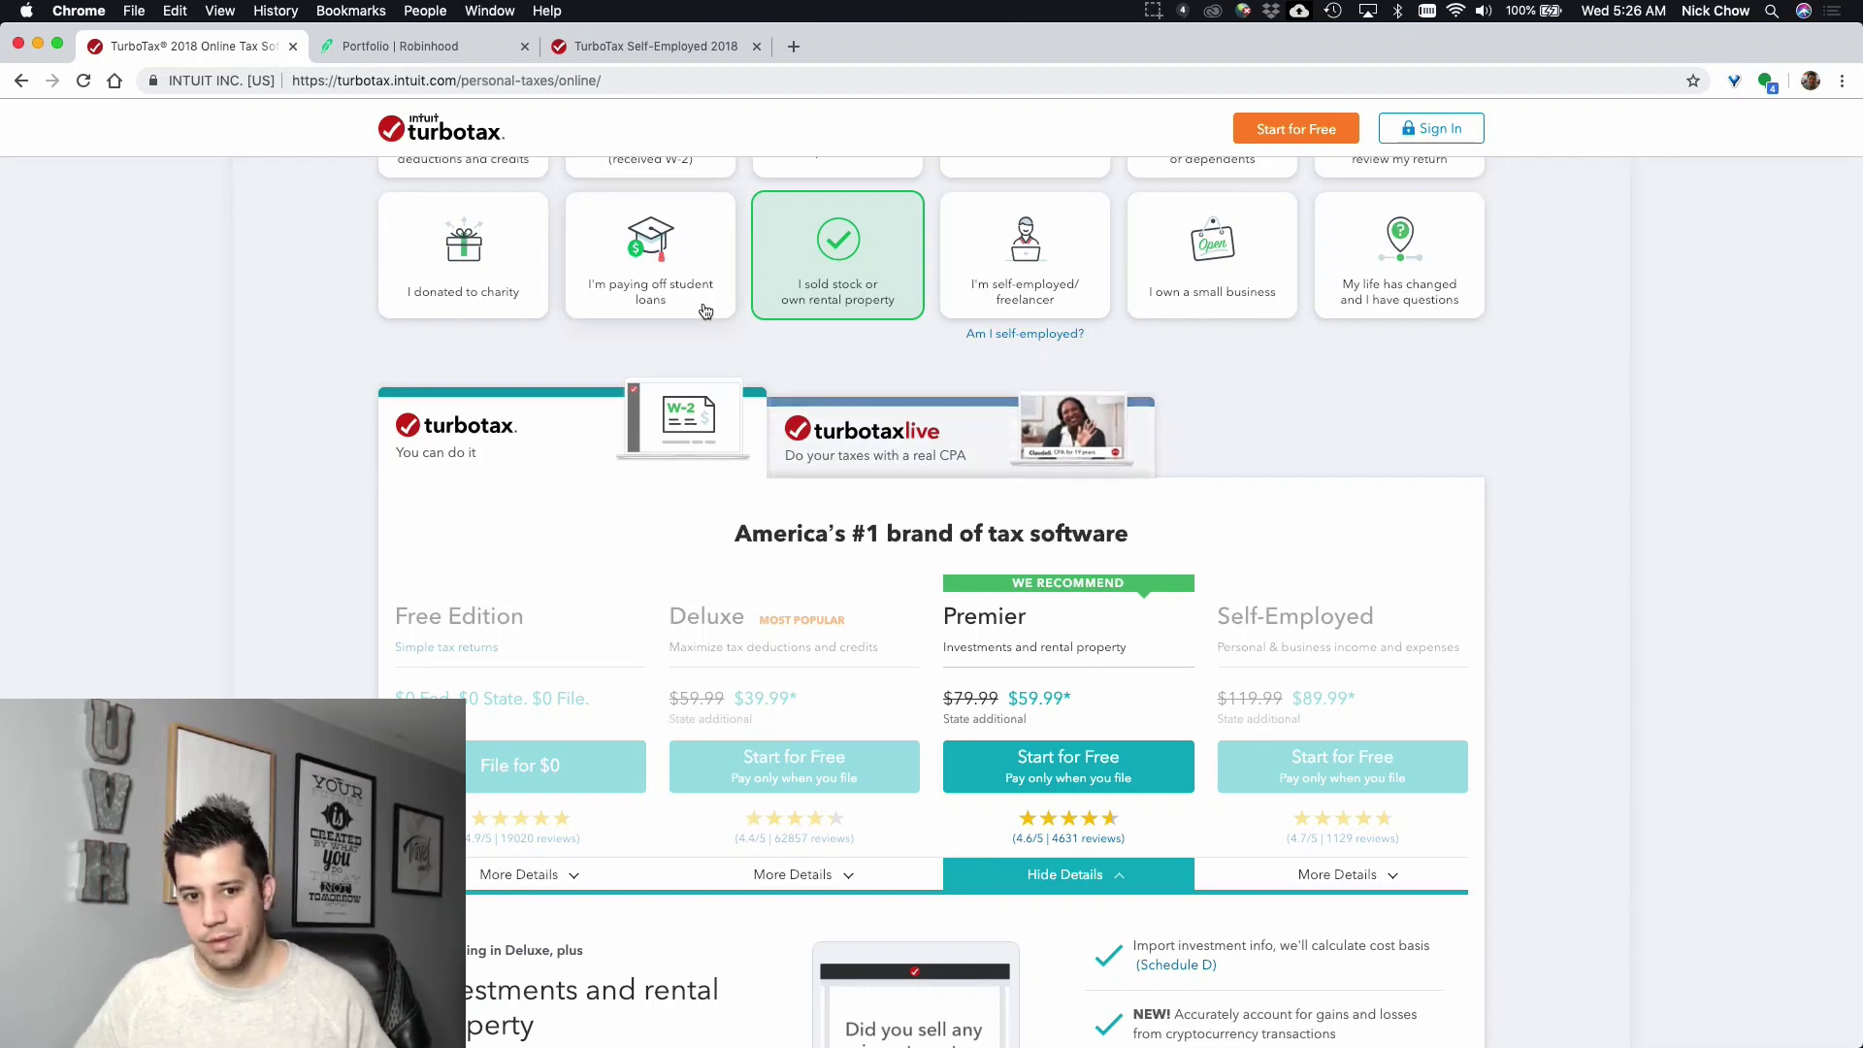
scroll(357, 366, up, 2)
scroll(357, 366, up, 2)
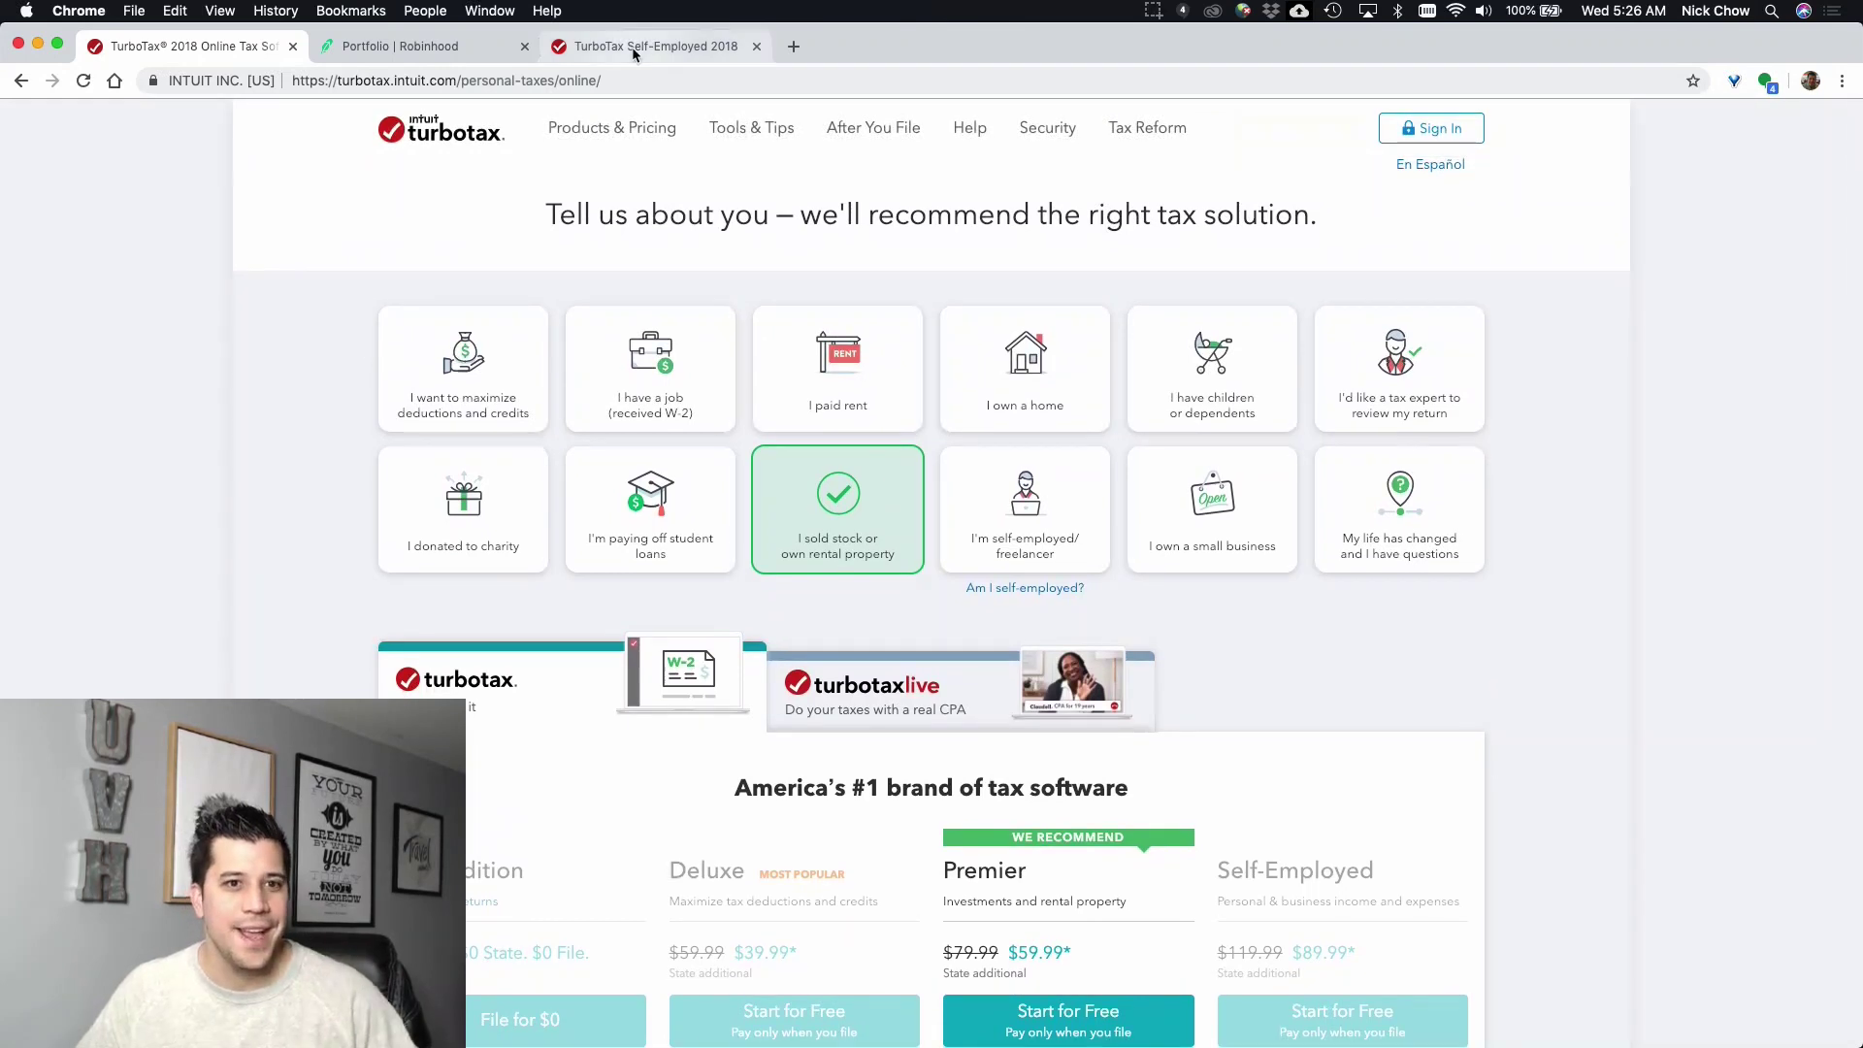
click(635, 45)
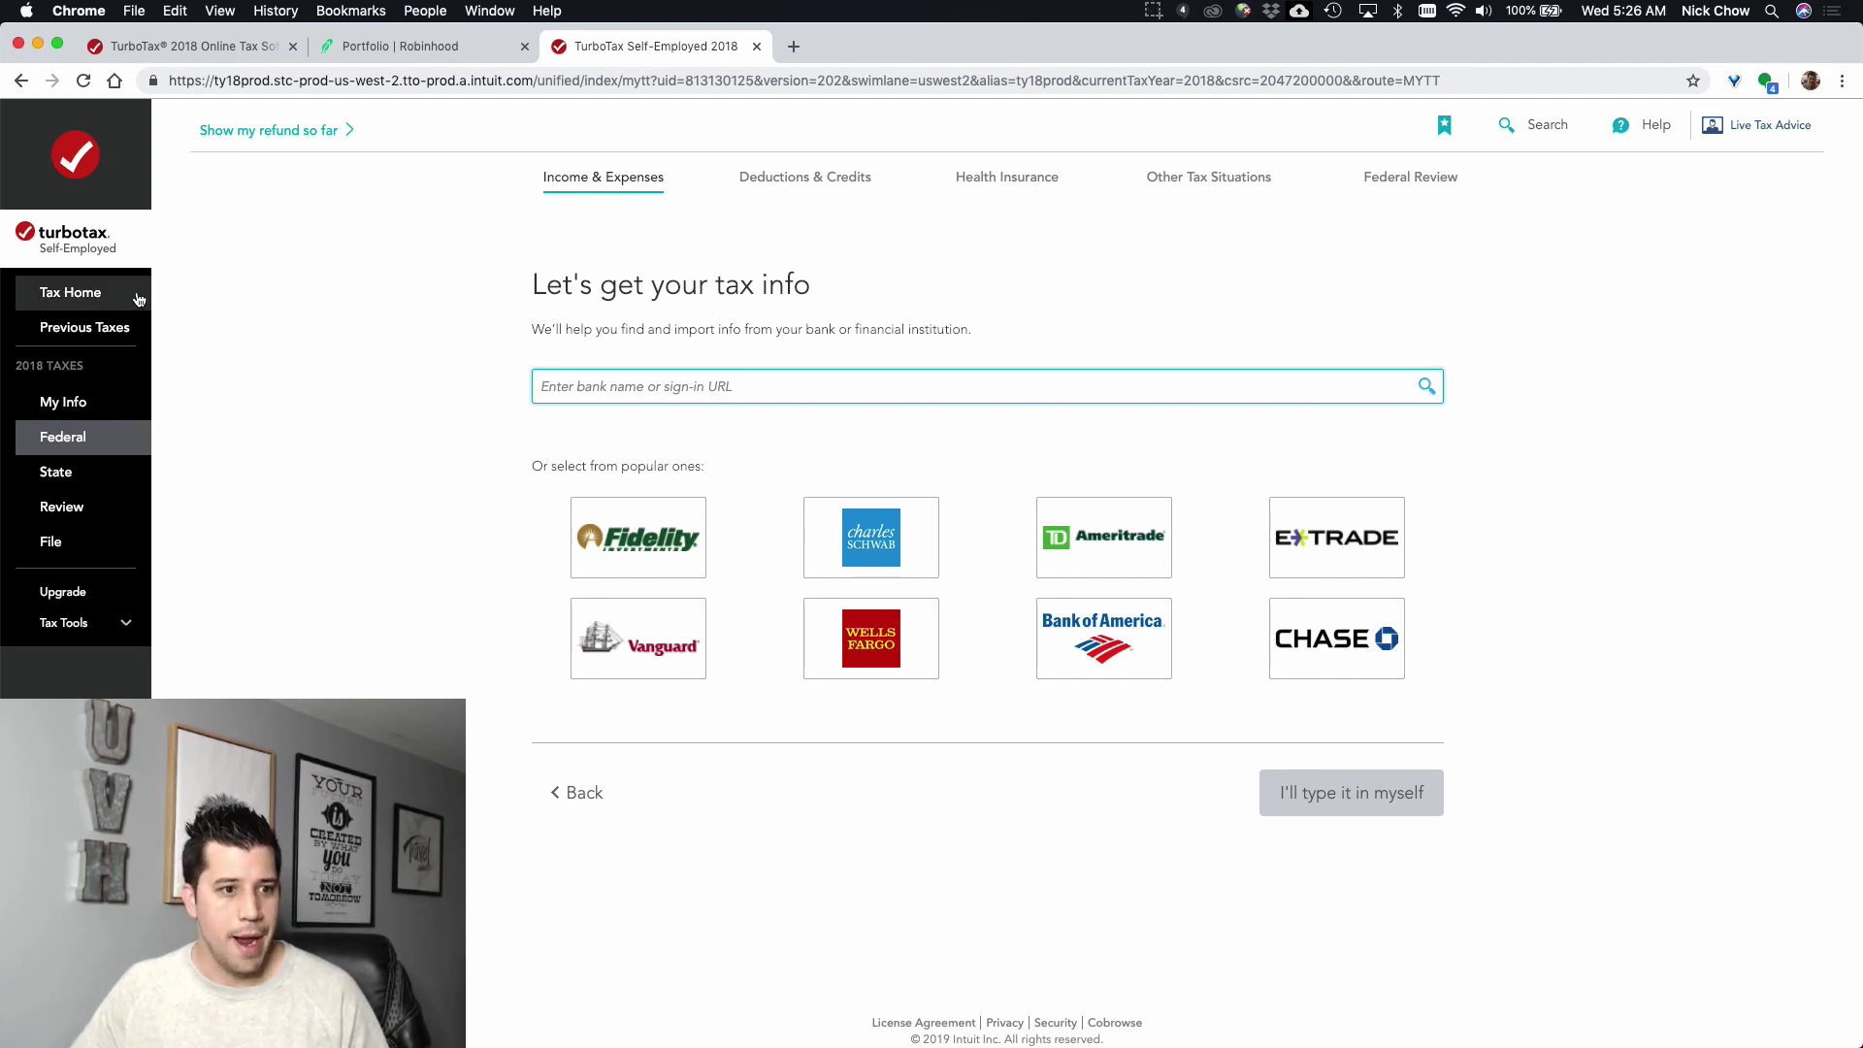
click(184, 46)
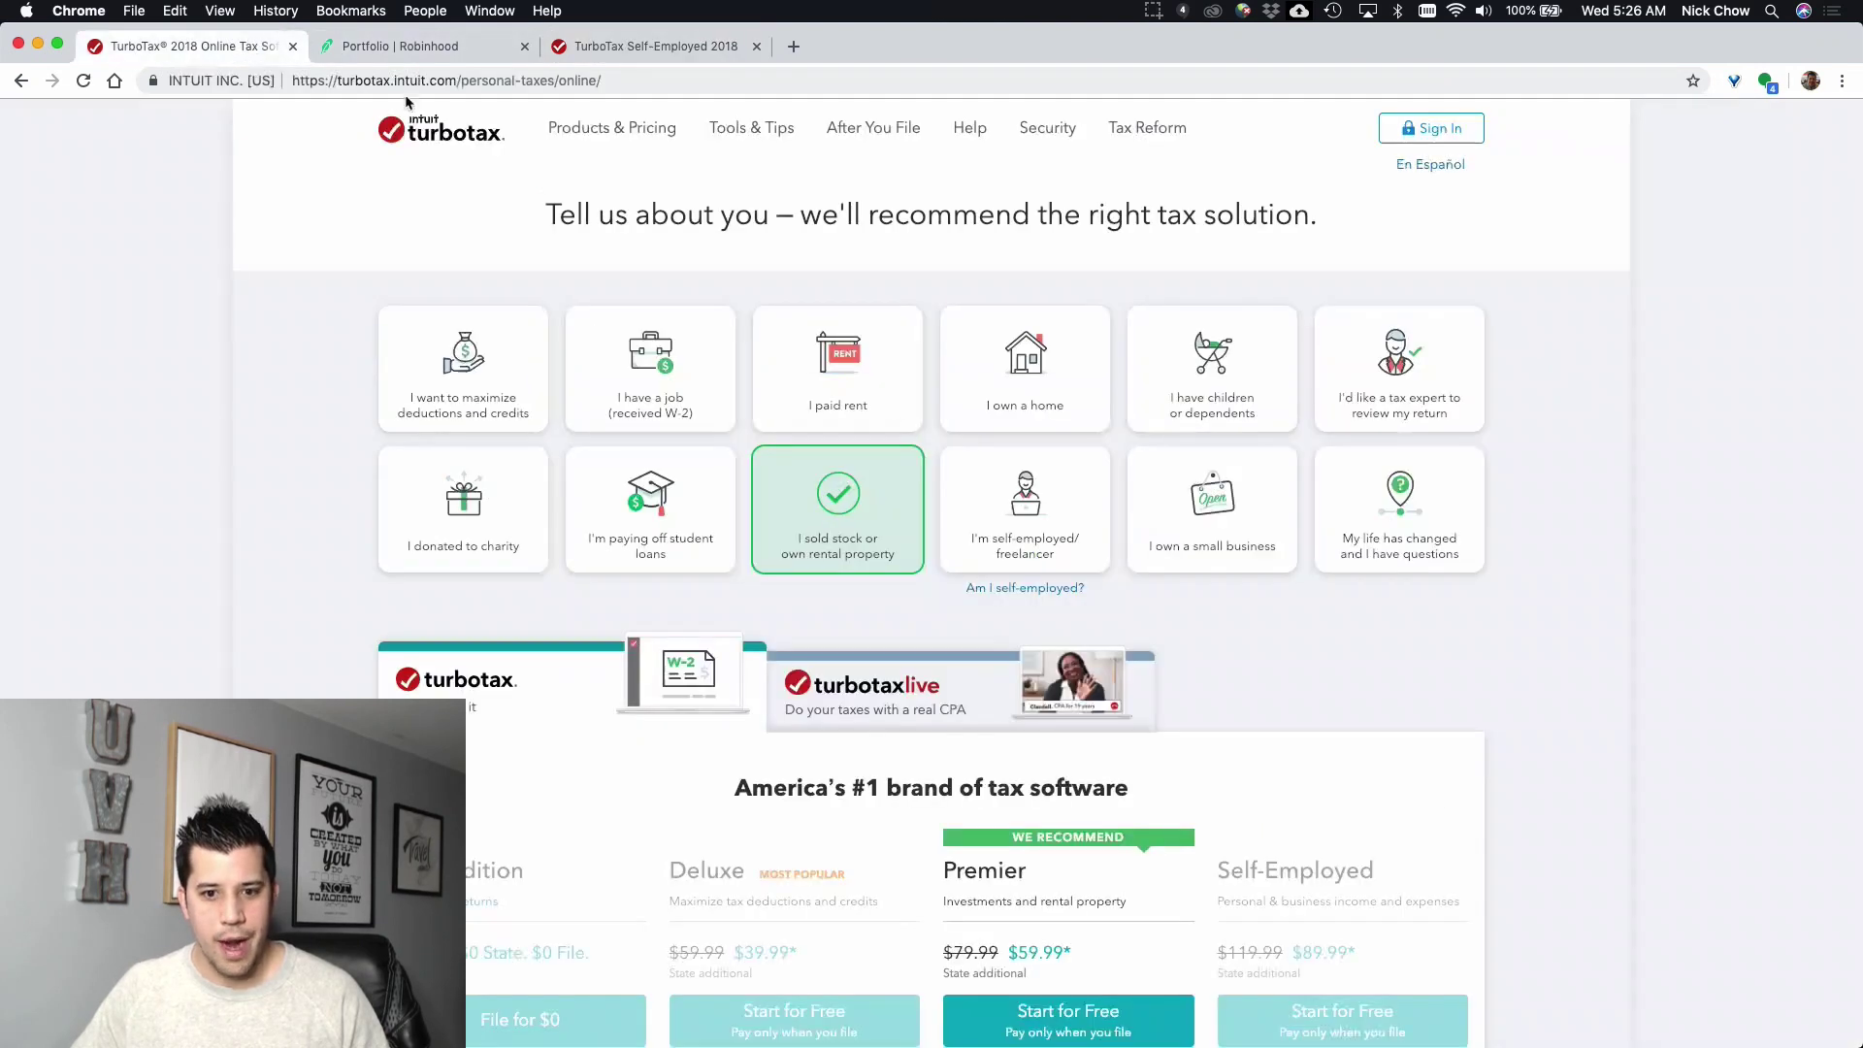
scroll(992, 701, down, 5)
- Search the financial institutions for "robin" on the Self-Employed return's tax import page
key(super+3)
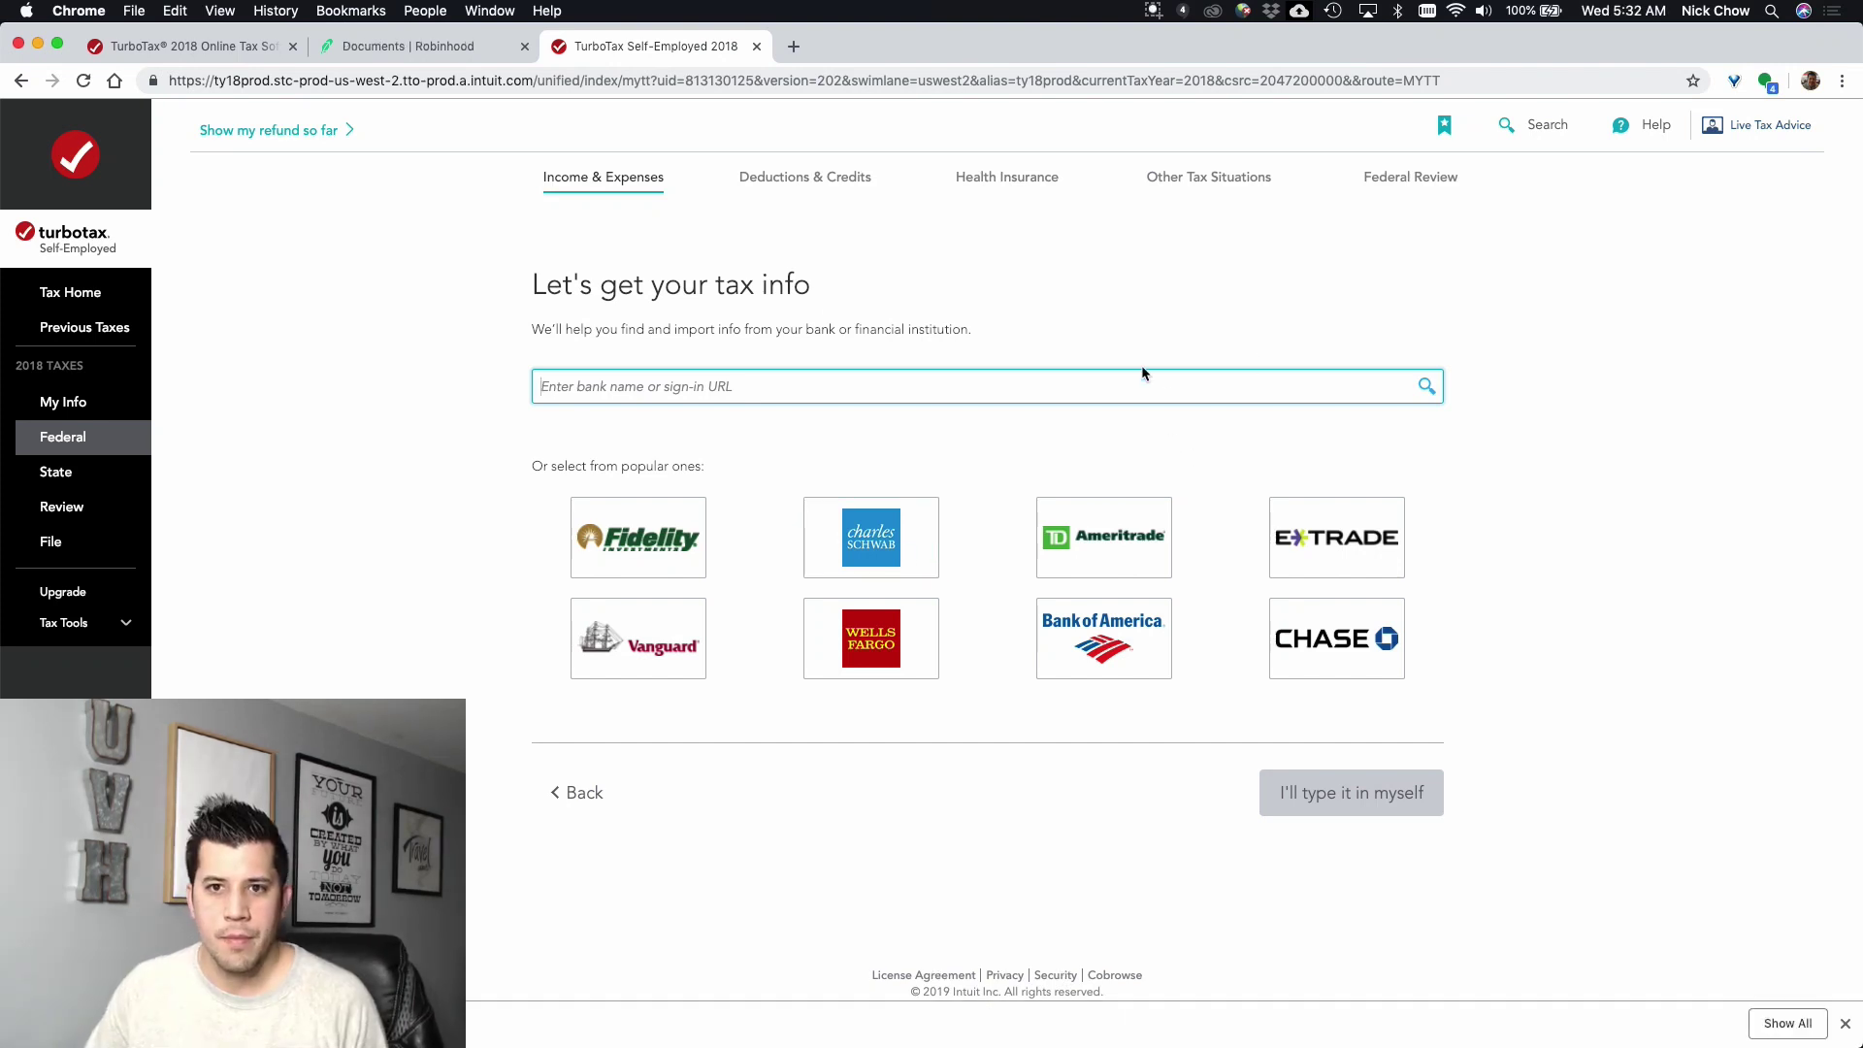
click(654, 393)
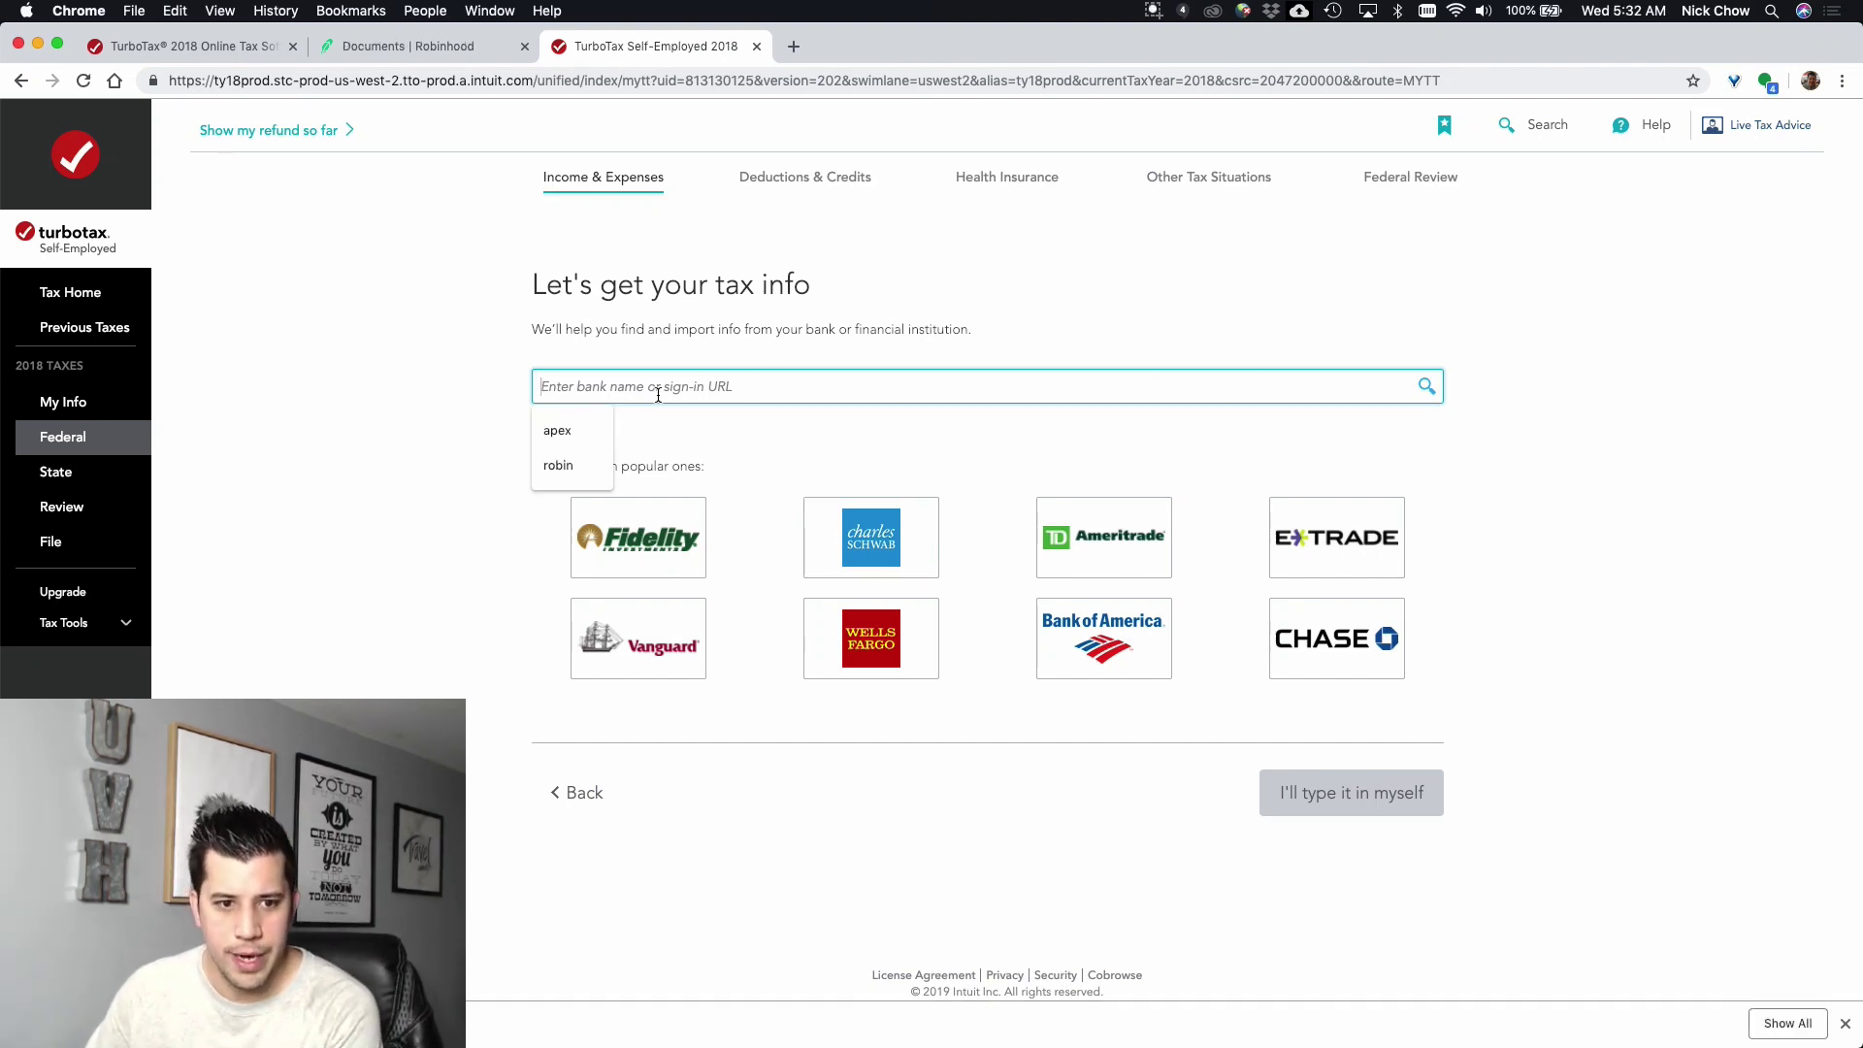
text(robin)
click(416, 406)
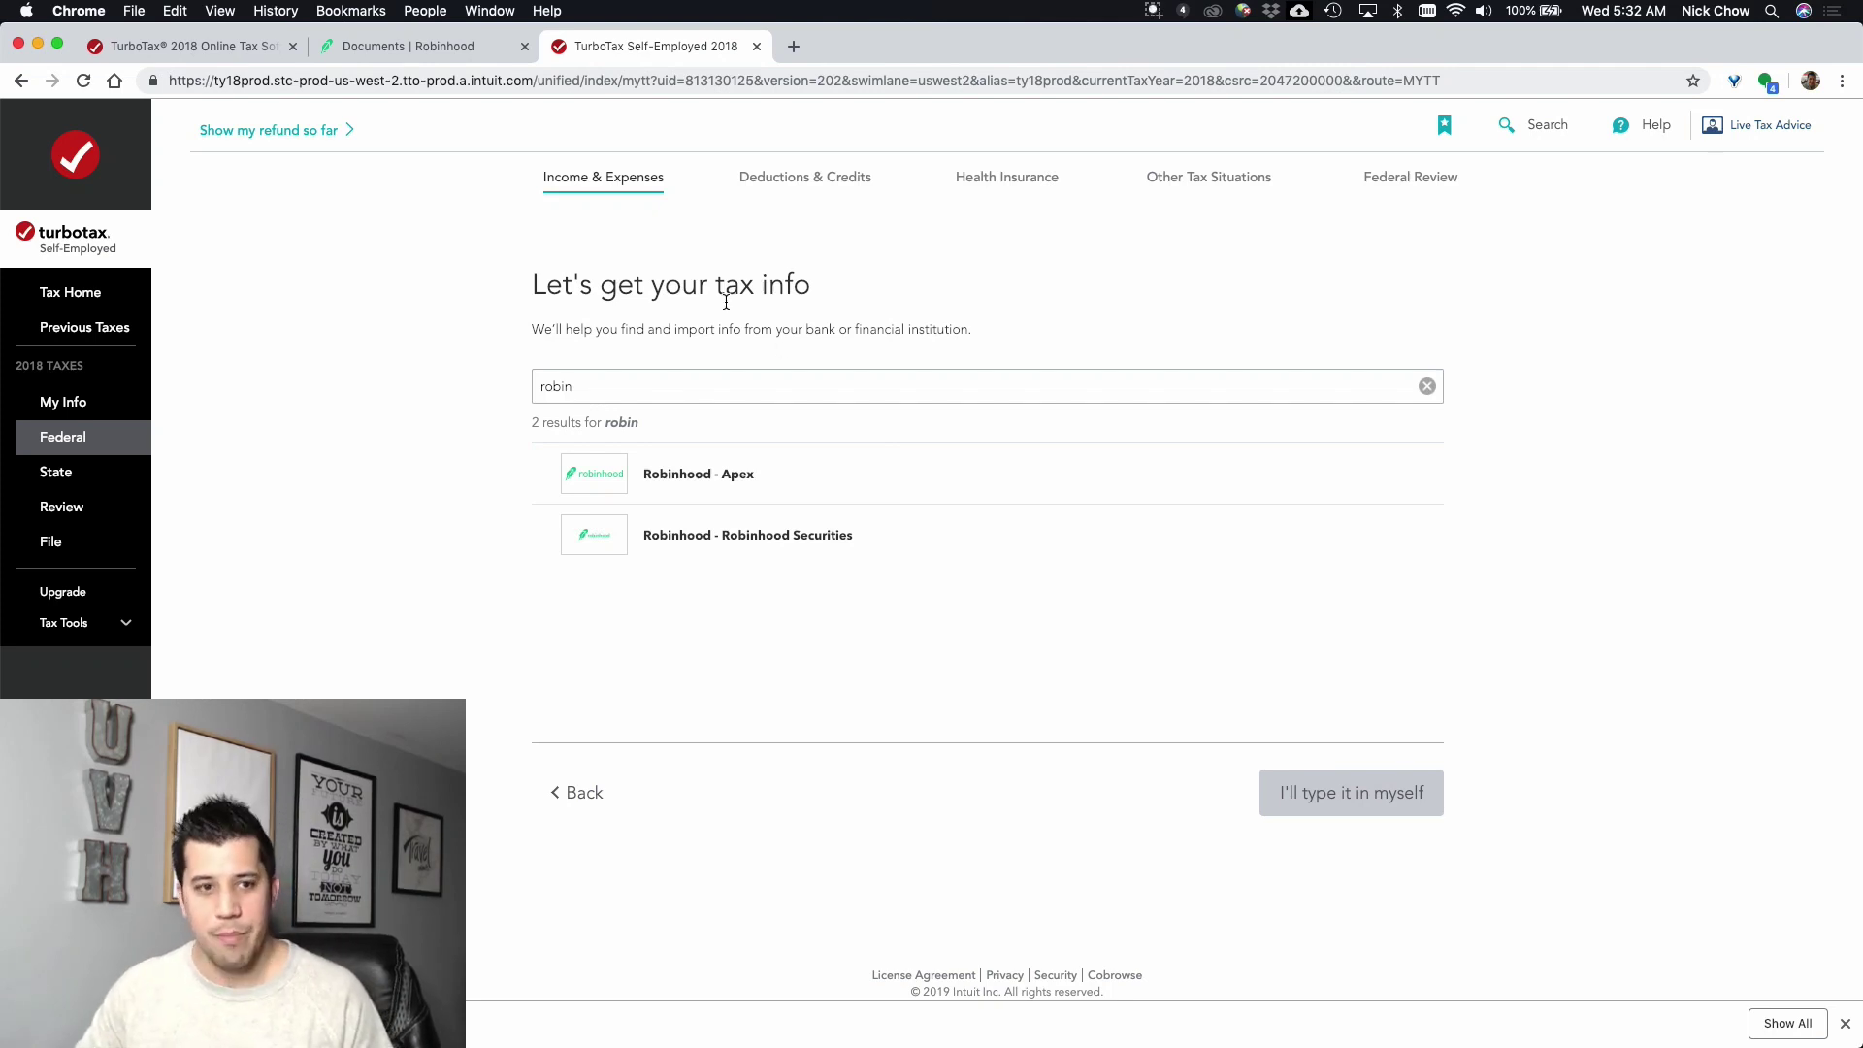
- Look up the account number in the consolidated 2018 1099 document among the Robinhood tax documents
click(367, 46)
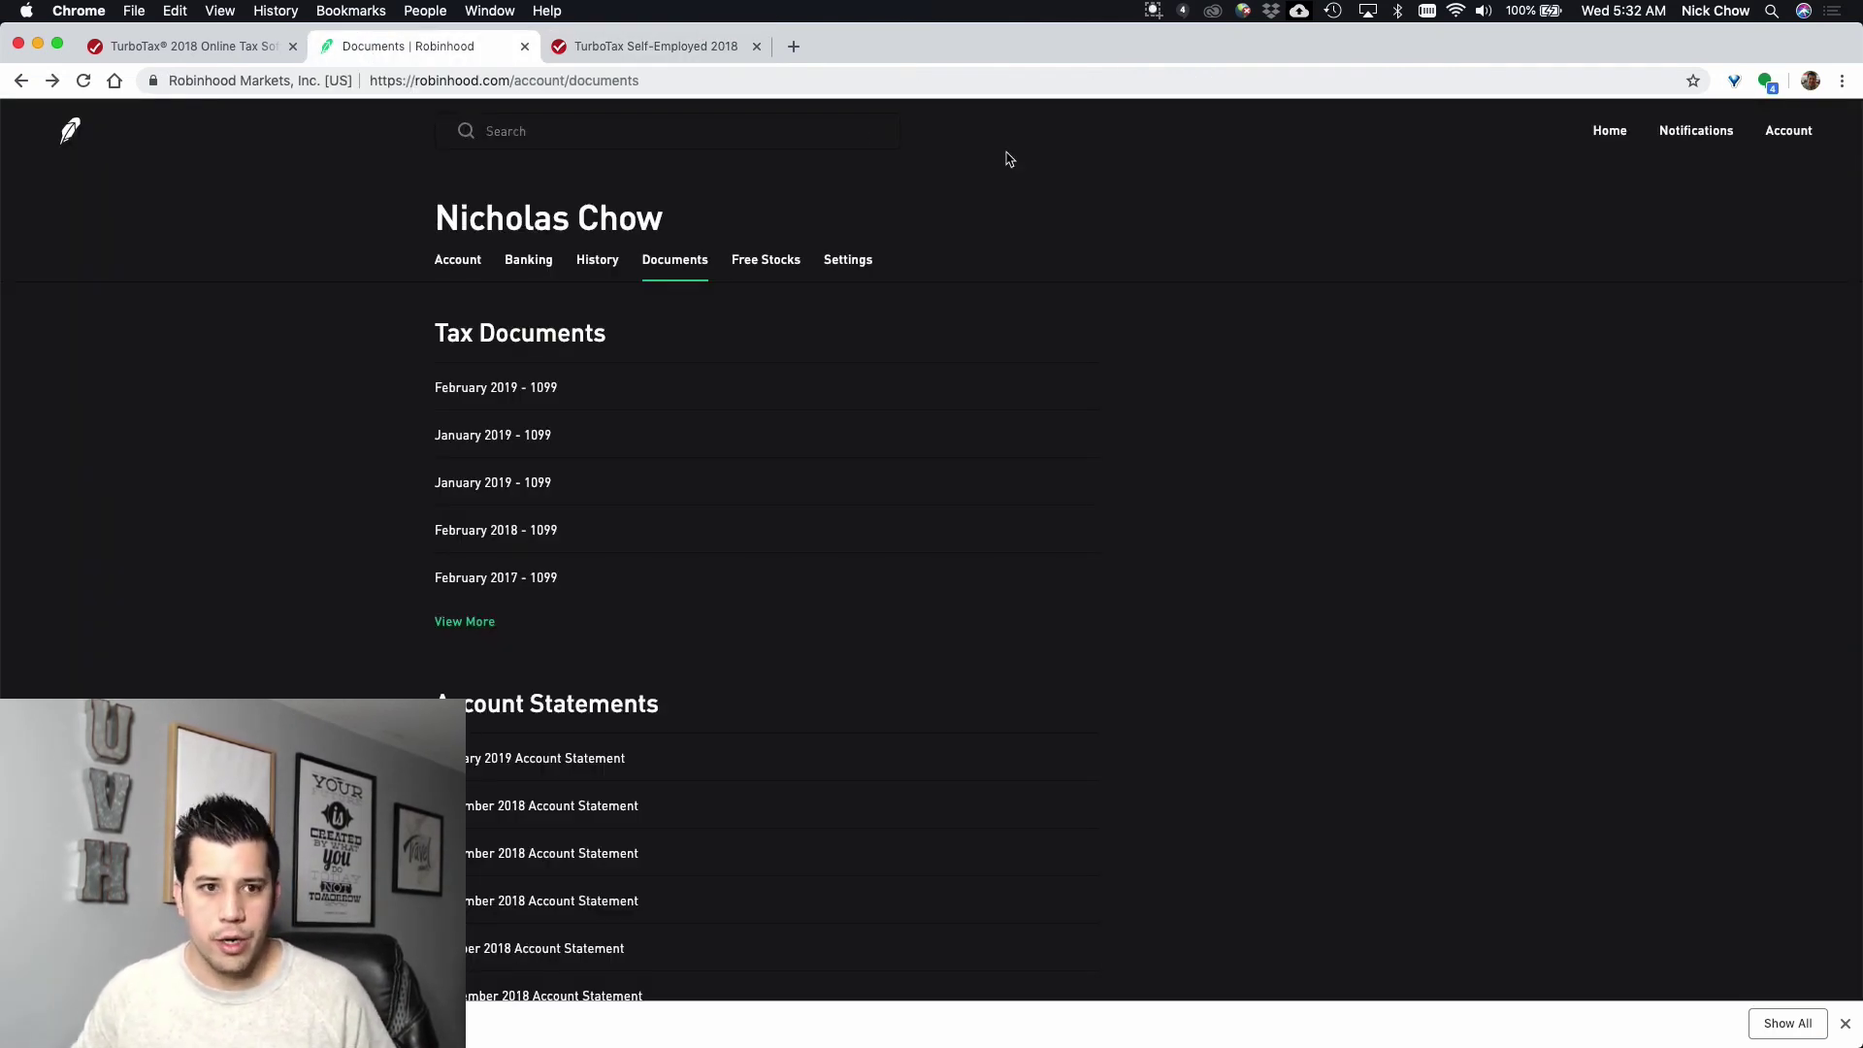
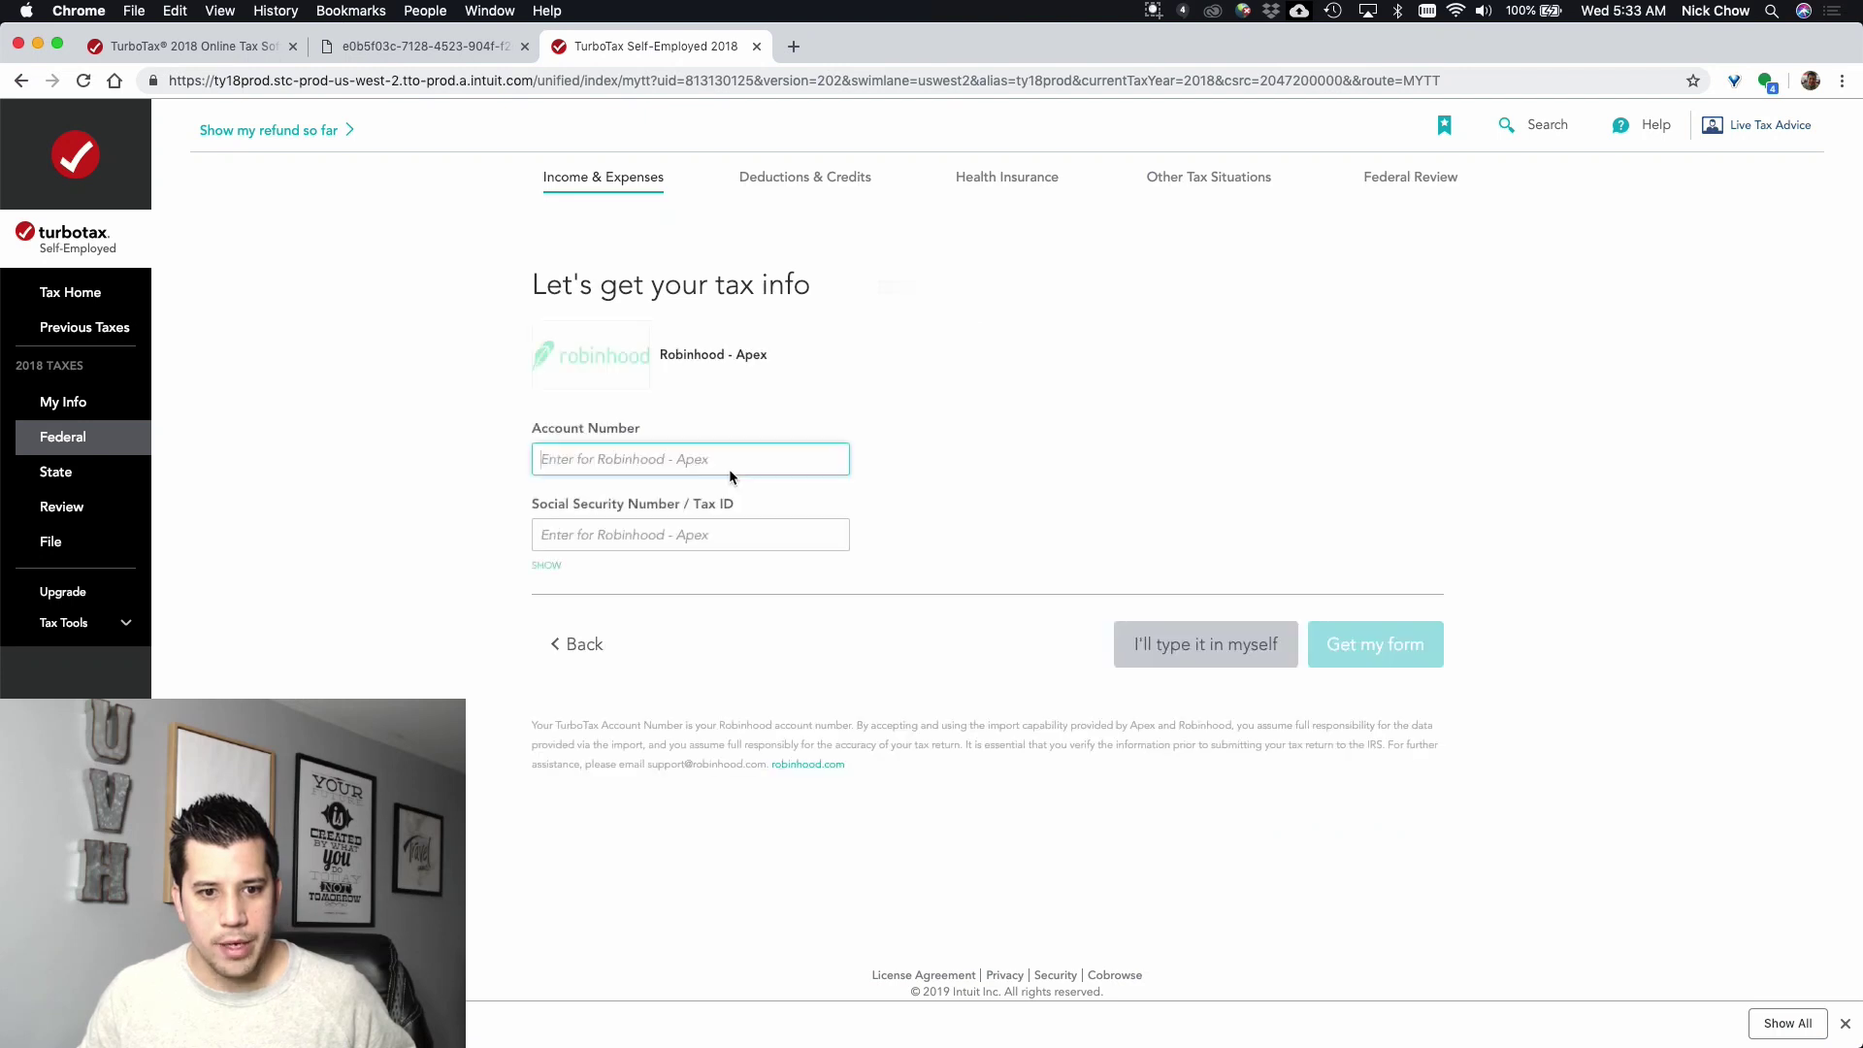
click(451, 49)
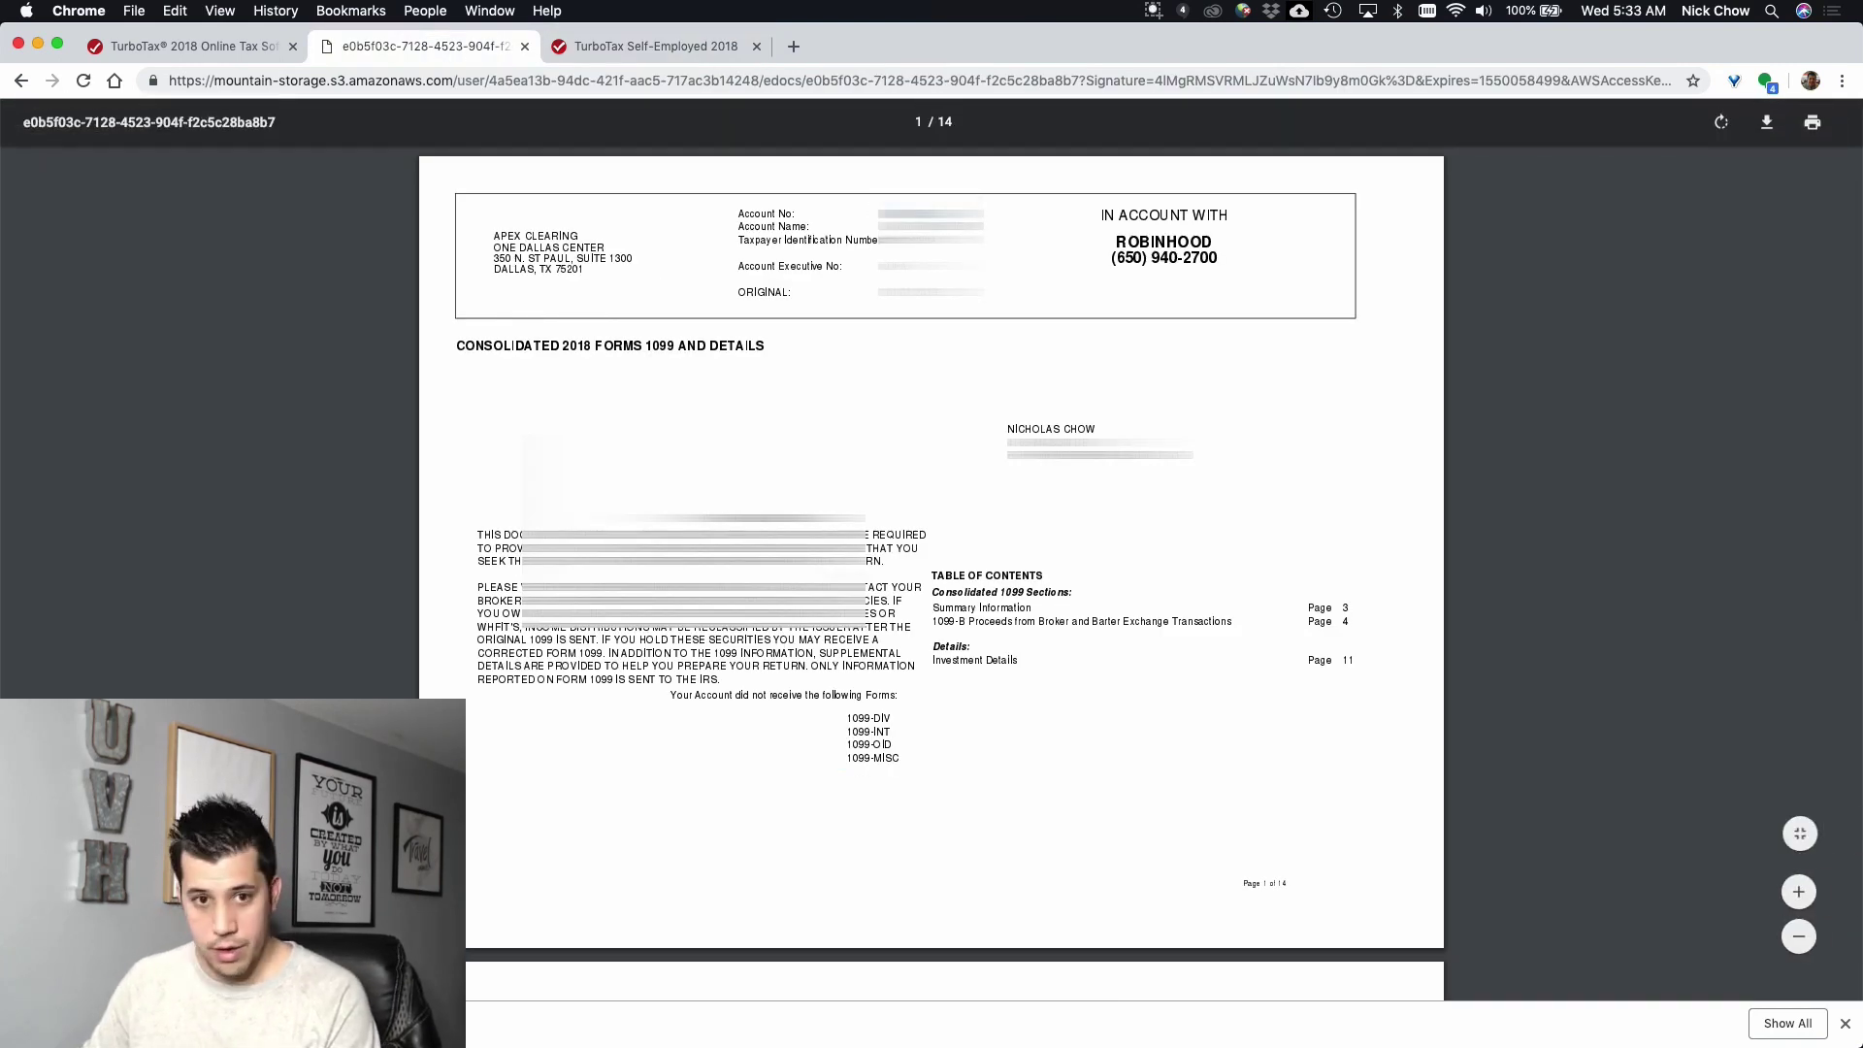
click(631, 49)
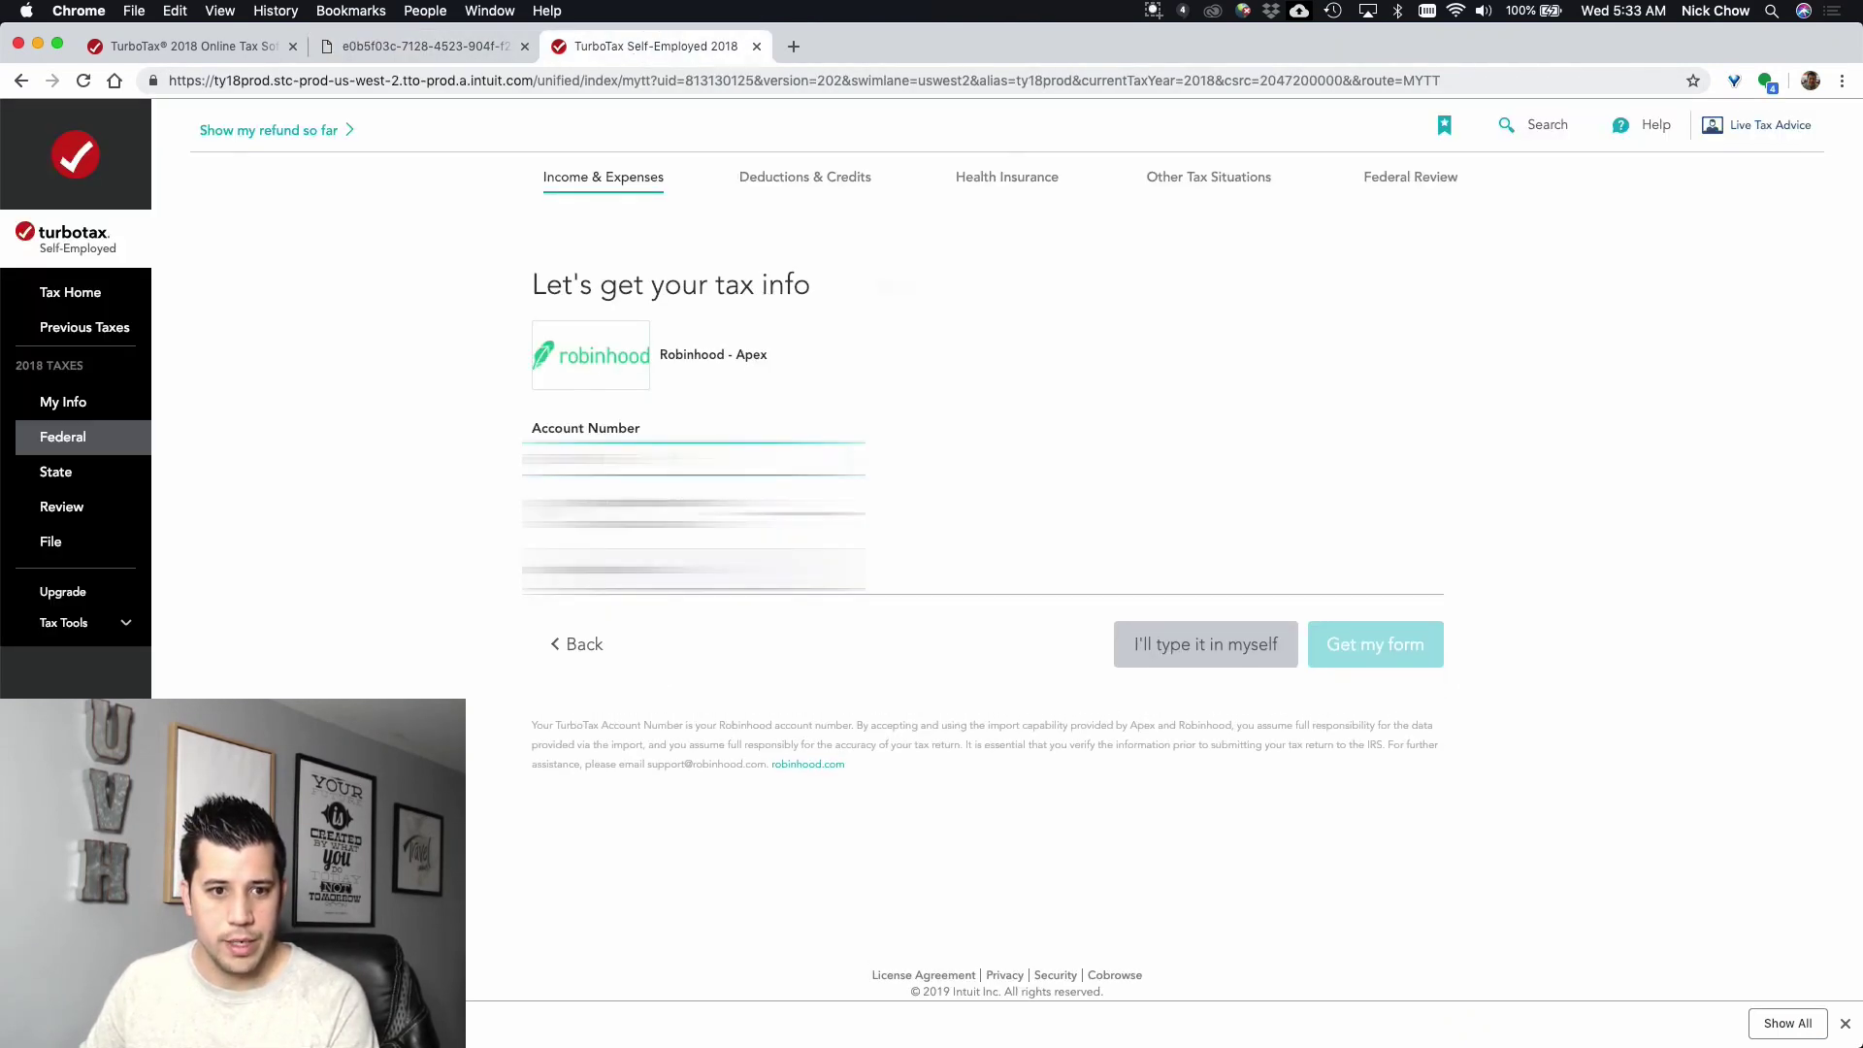
- Fill in the account number and Social Security number for Robinhood - Apex, checking against the 1099 document
click(390, 454)
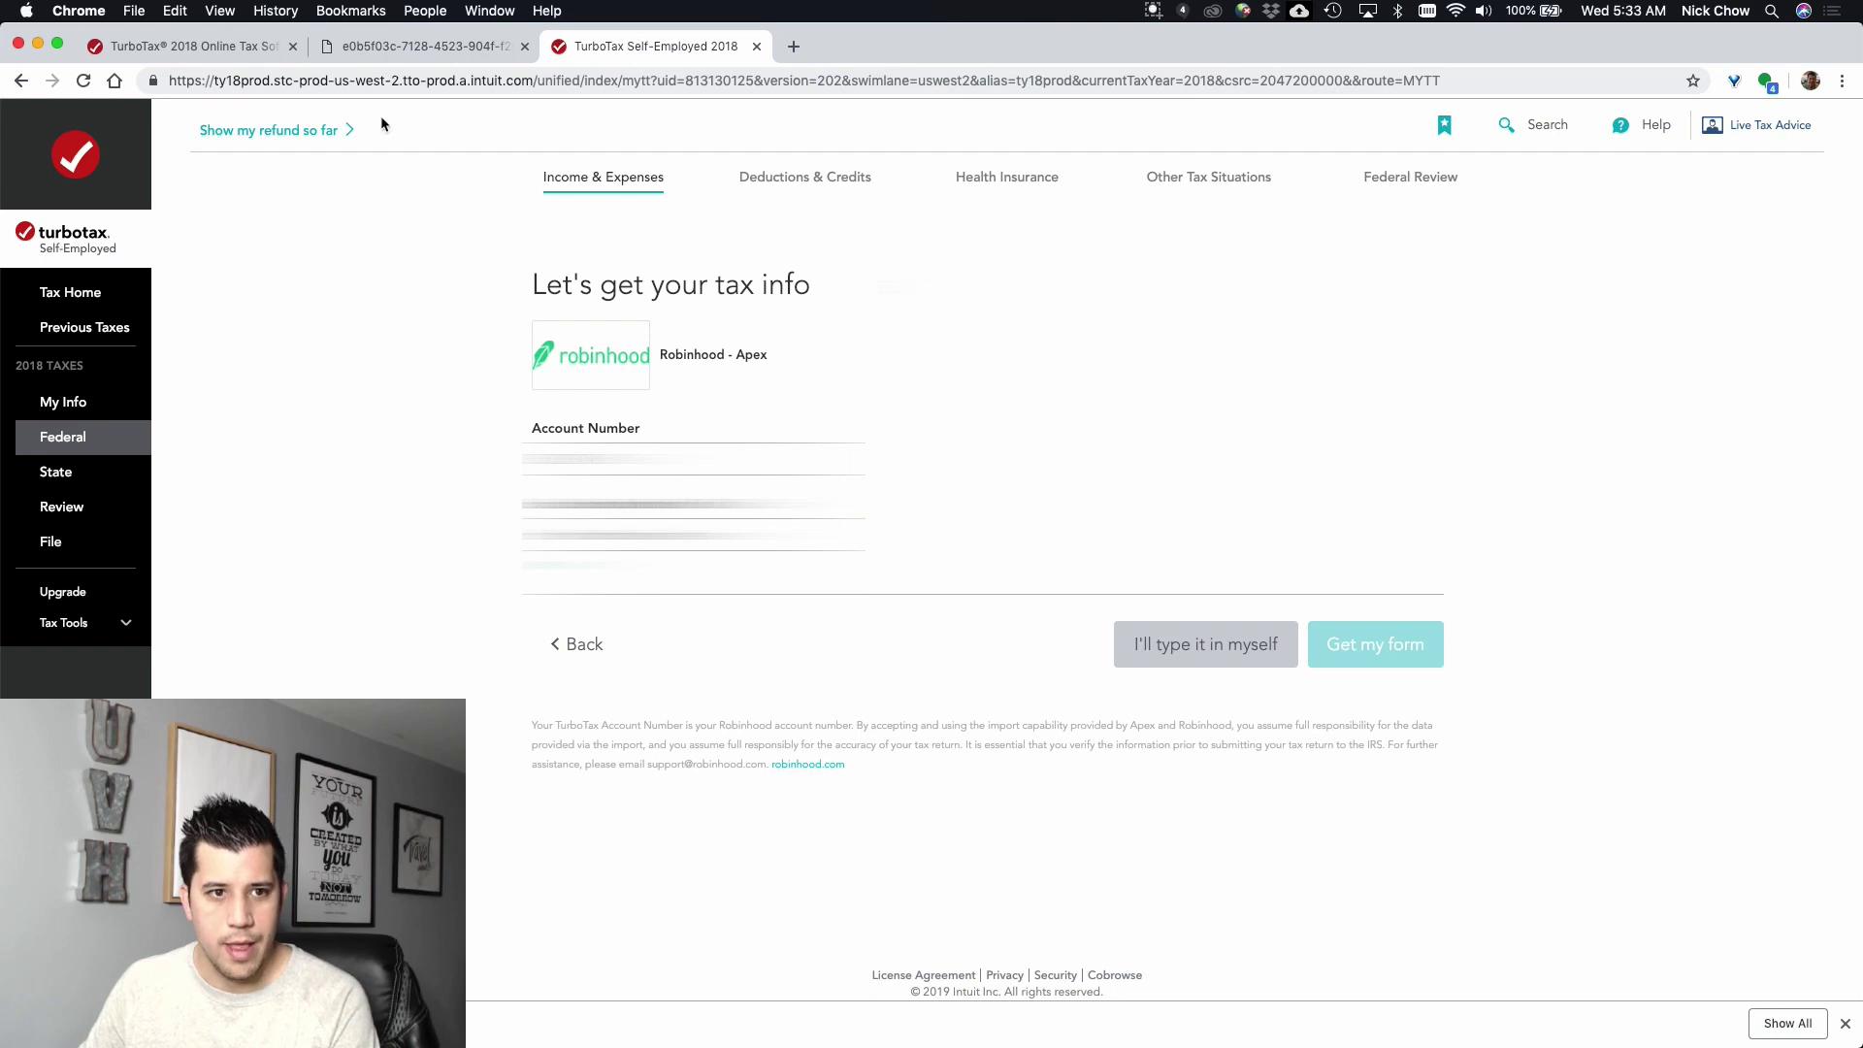
click(679, 533)
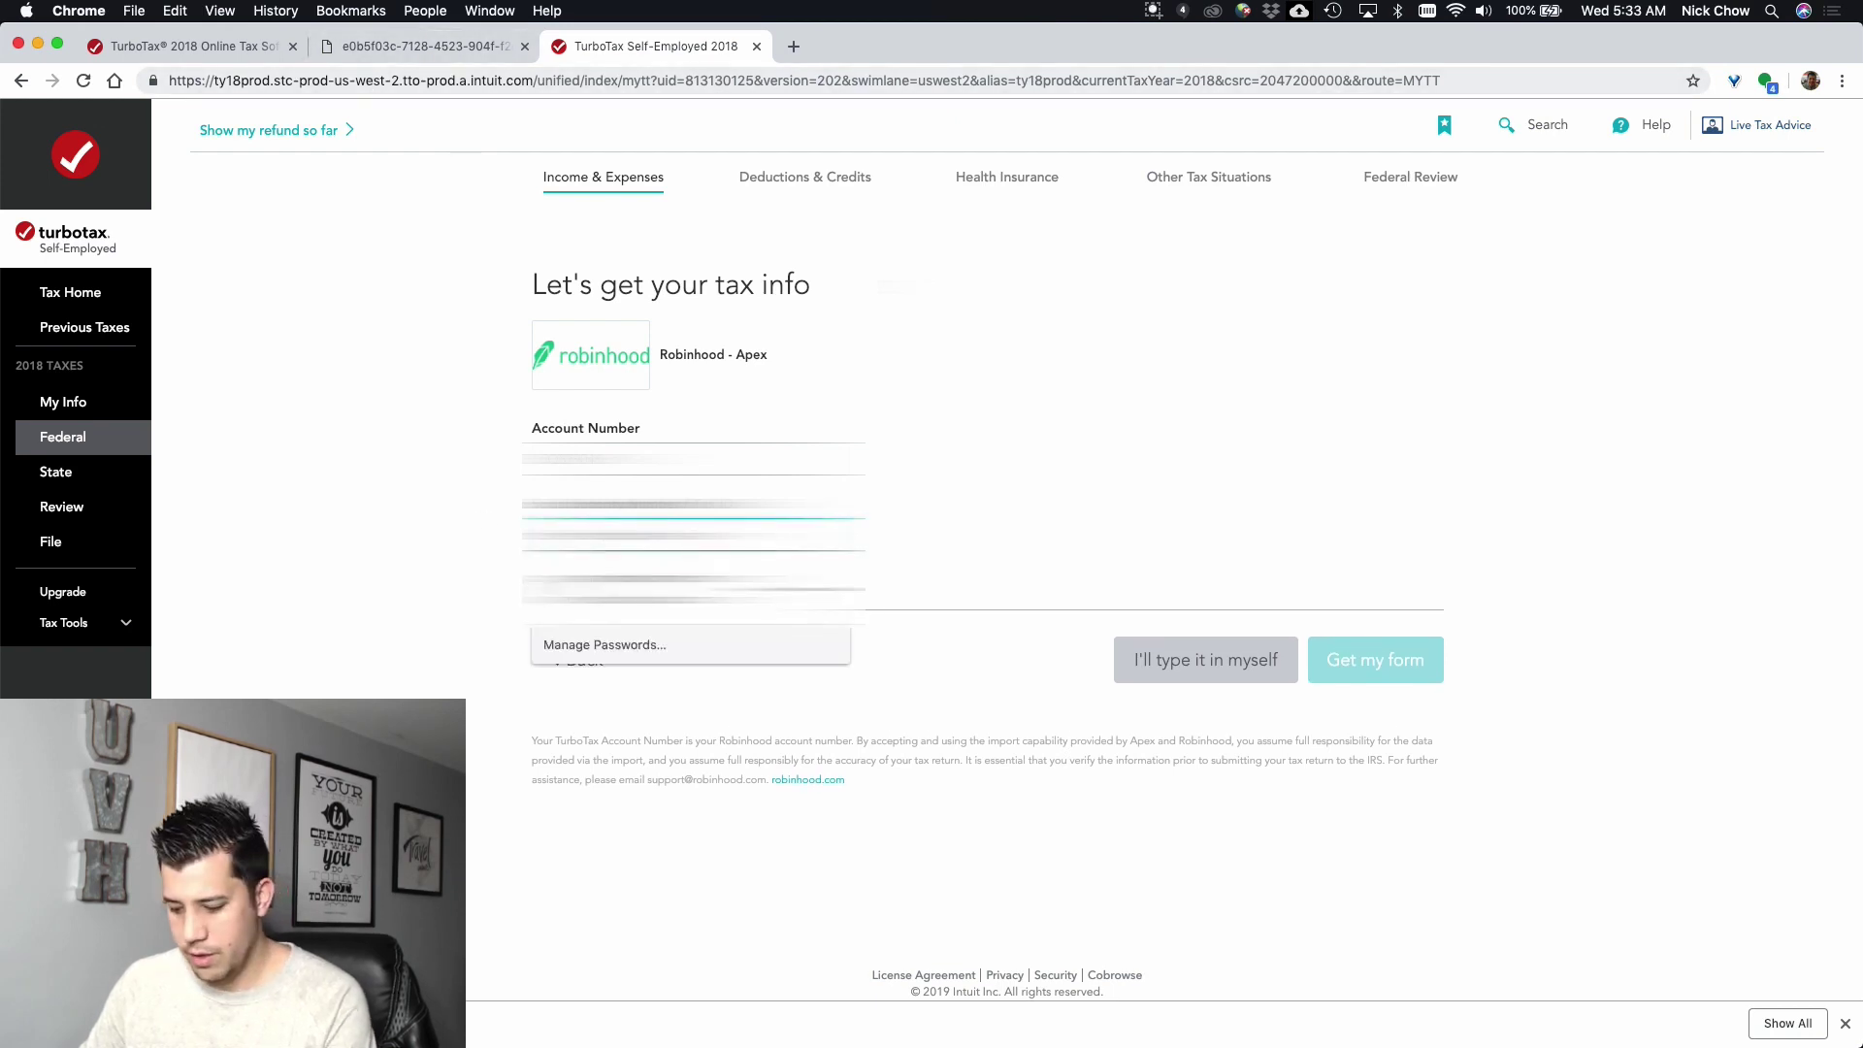
text(0)
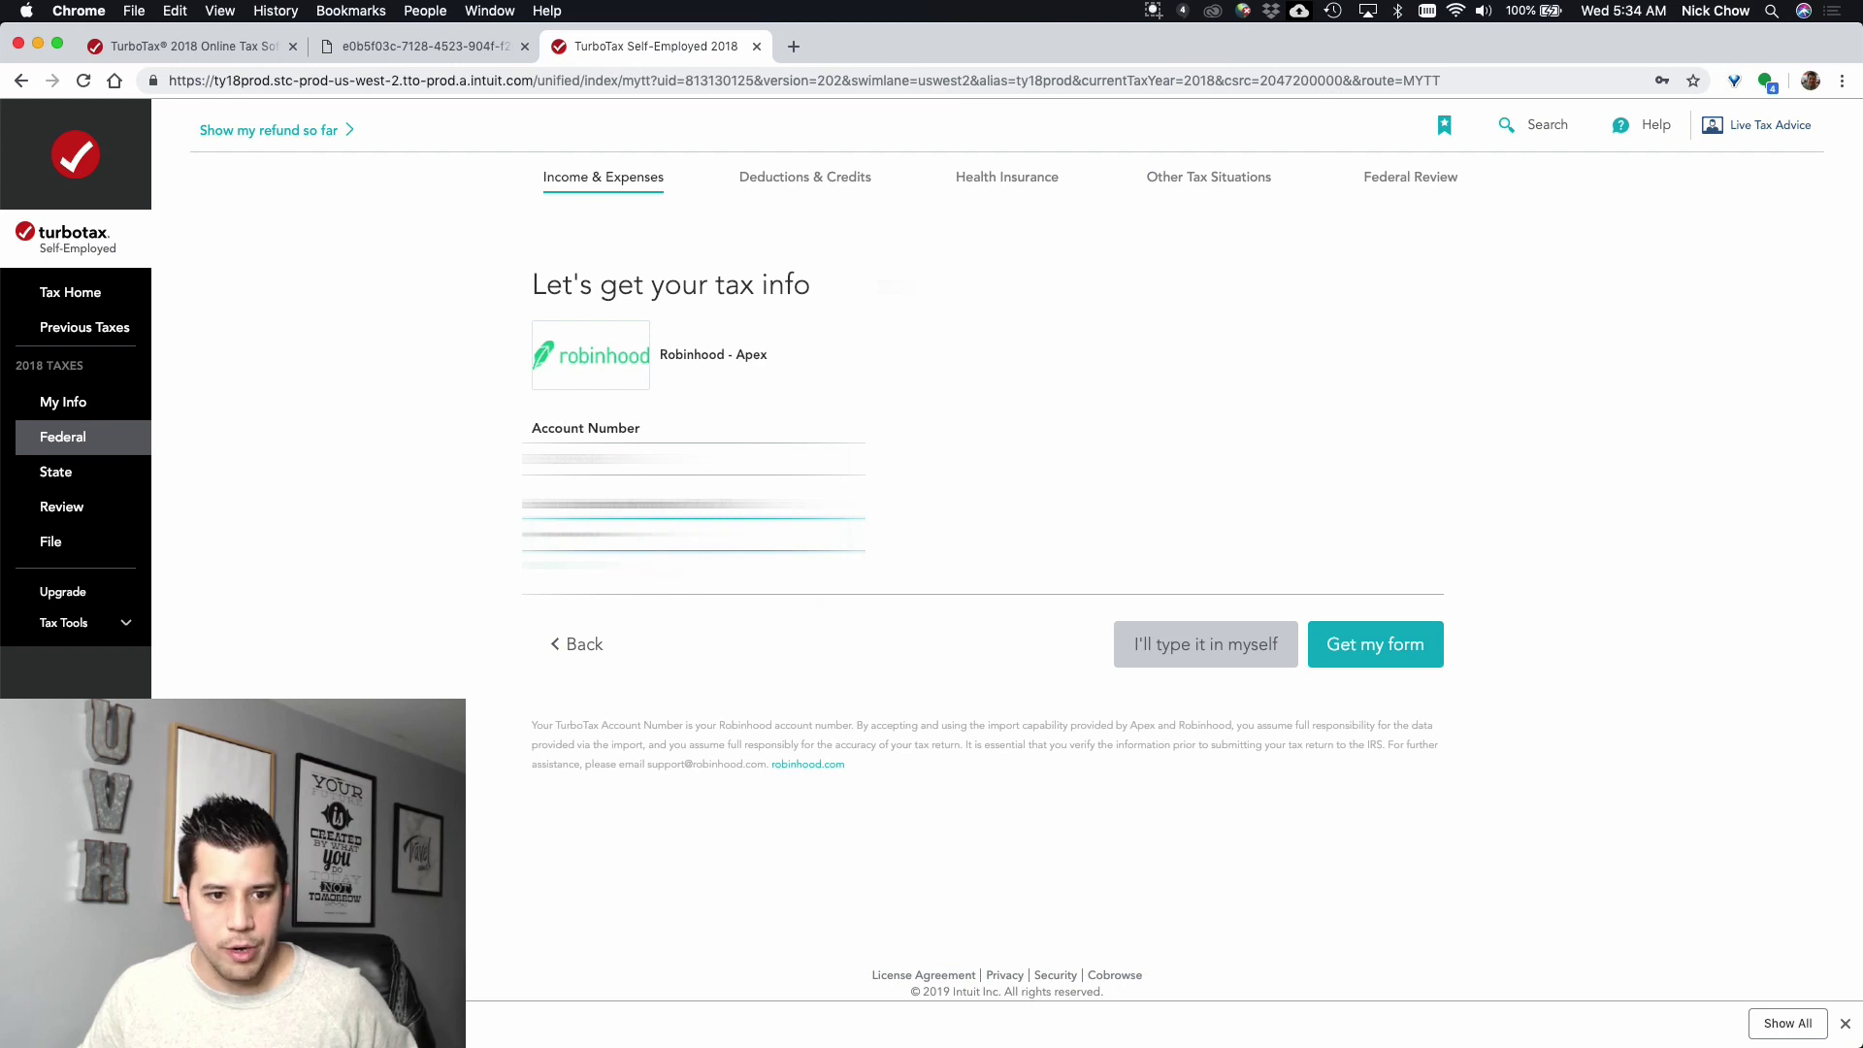
click(400, 45)
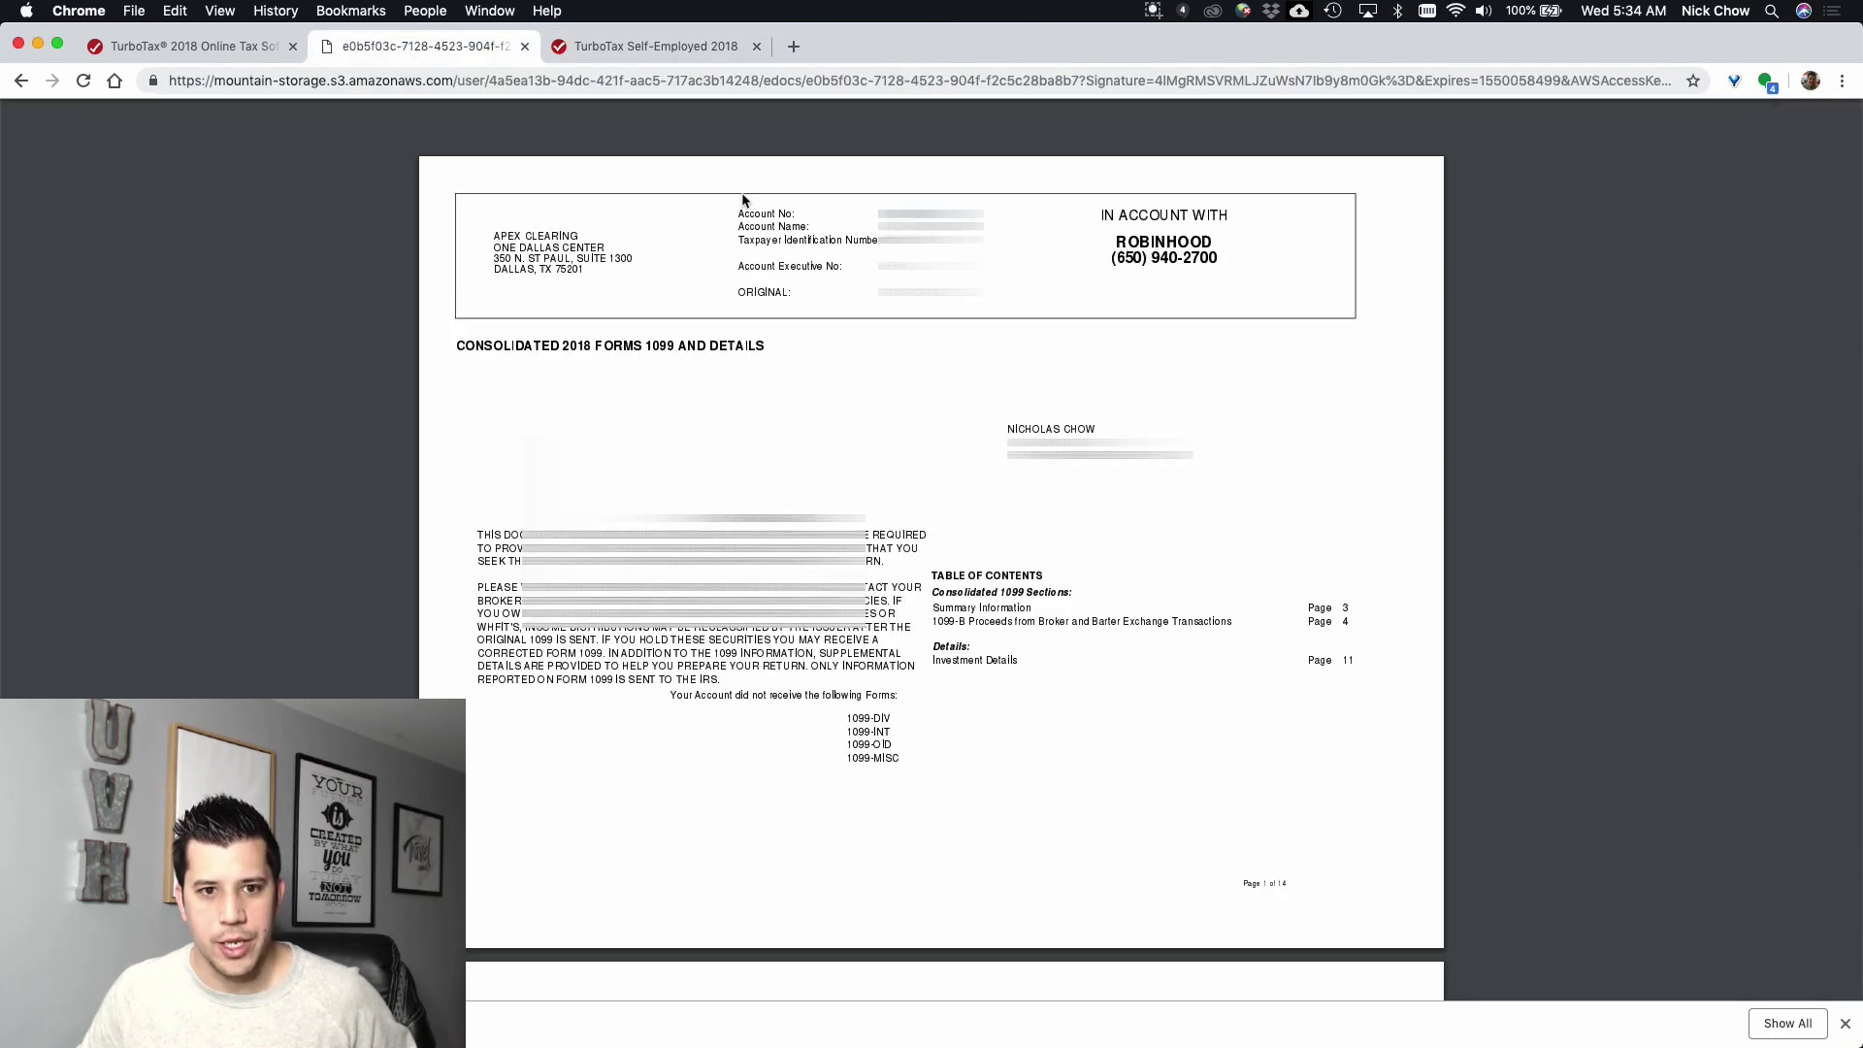
click(664, 48)
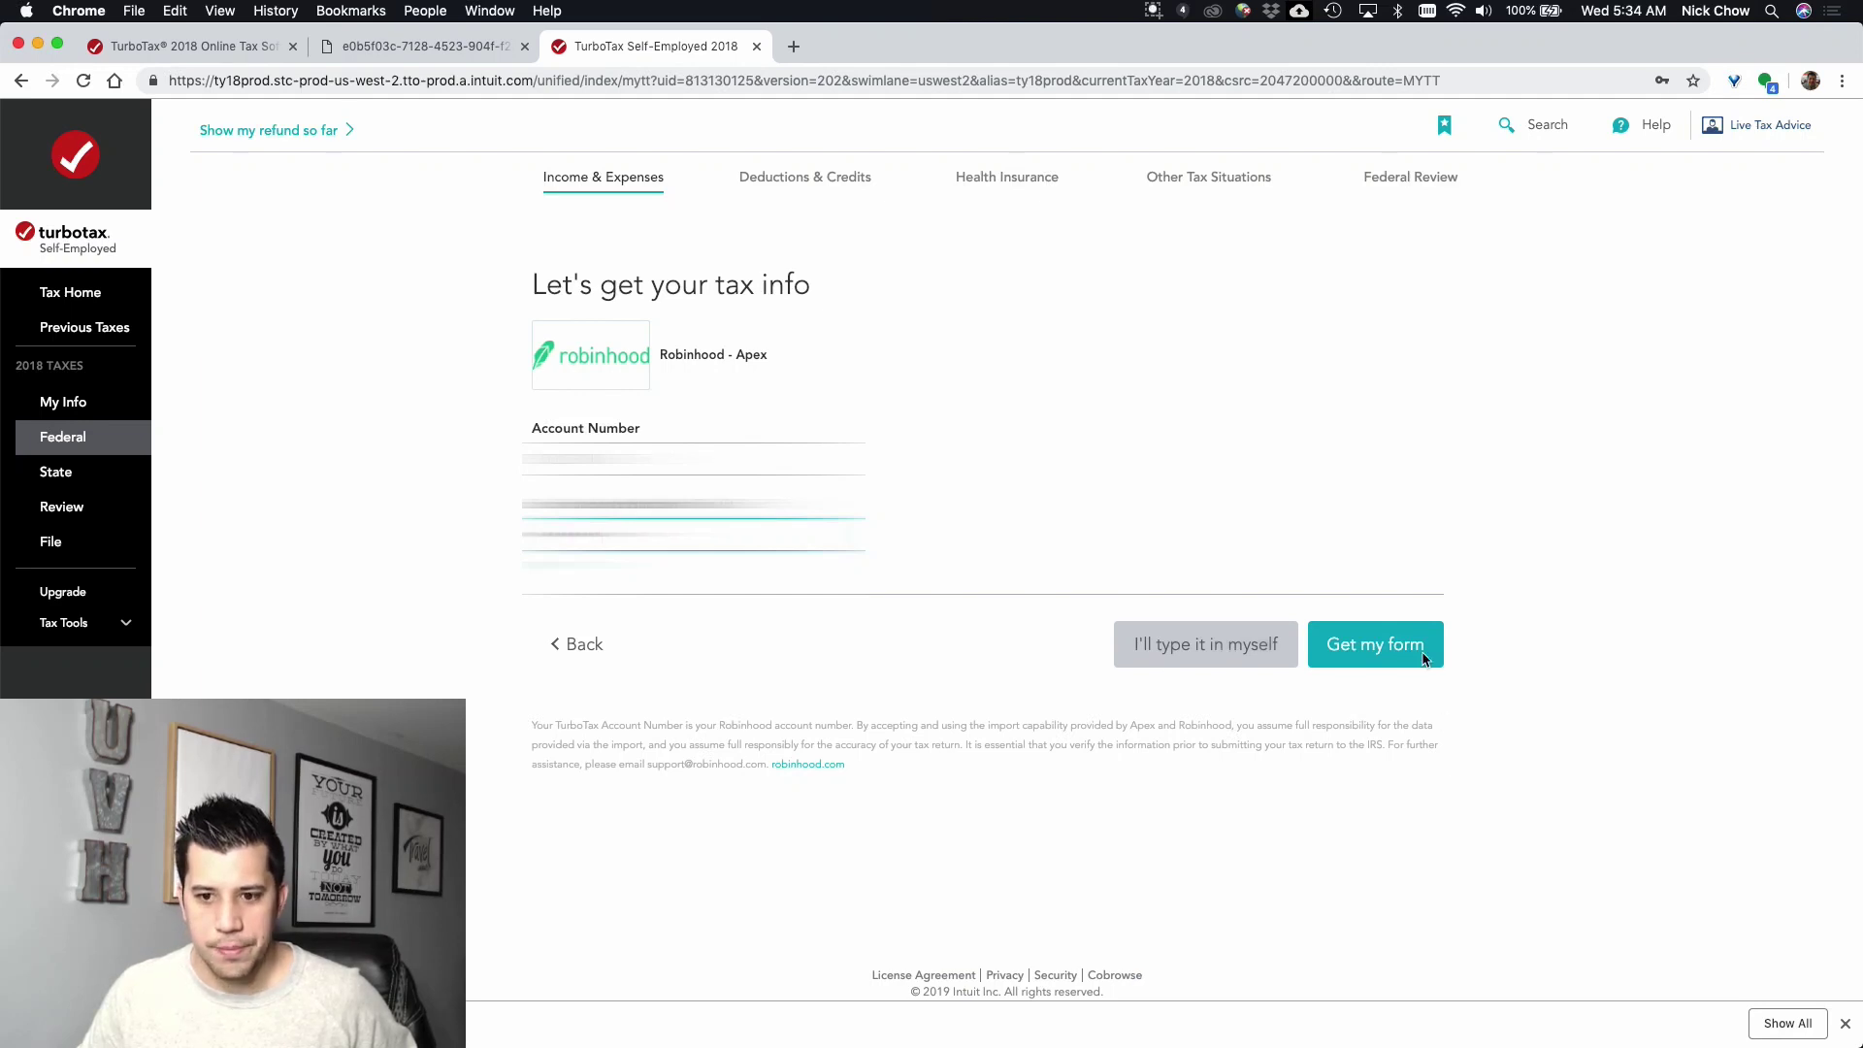
- Retrieve the forms from Robinhood - Apex, passing the human check, and import the Apex Clearing Corporation 1099-B
click(1374, 644)
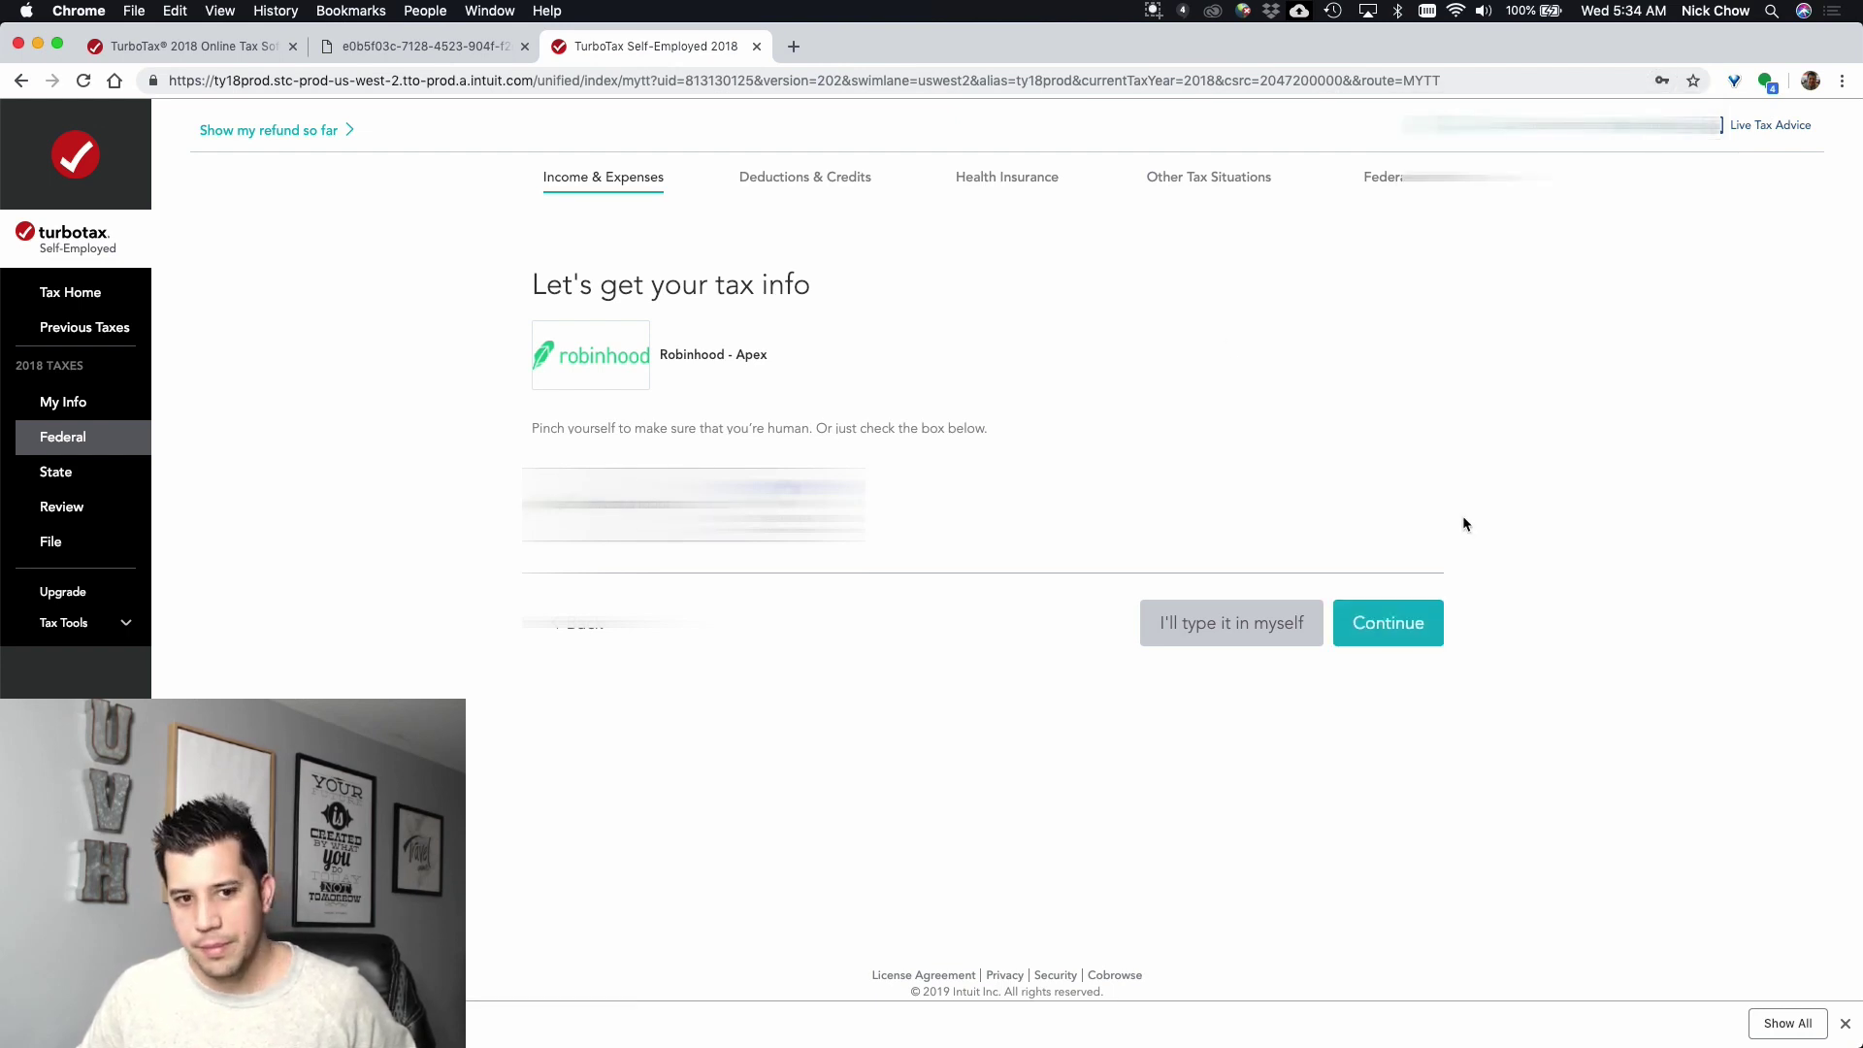
click(1397, 629)
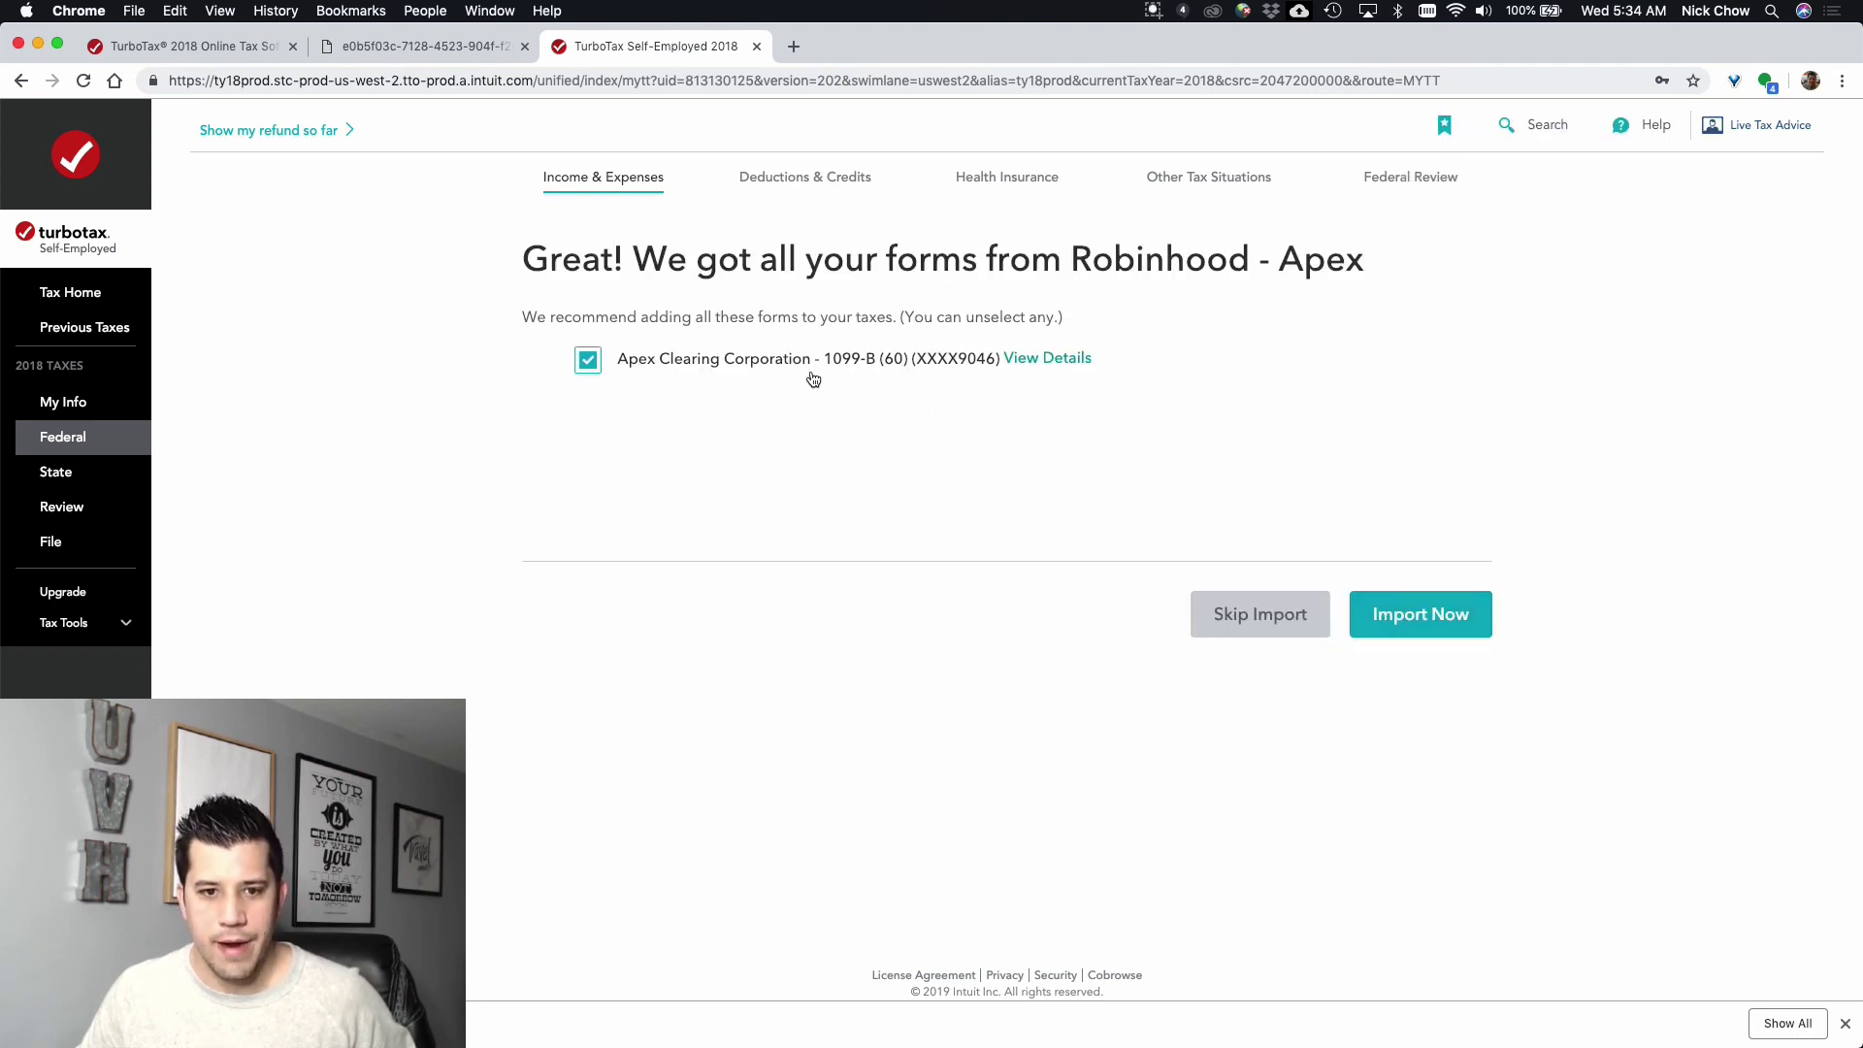
click(1427, 621)
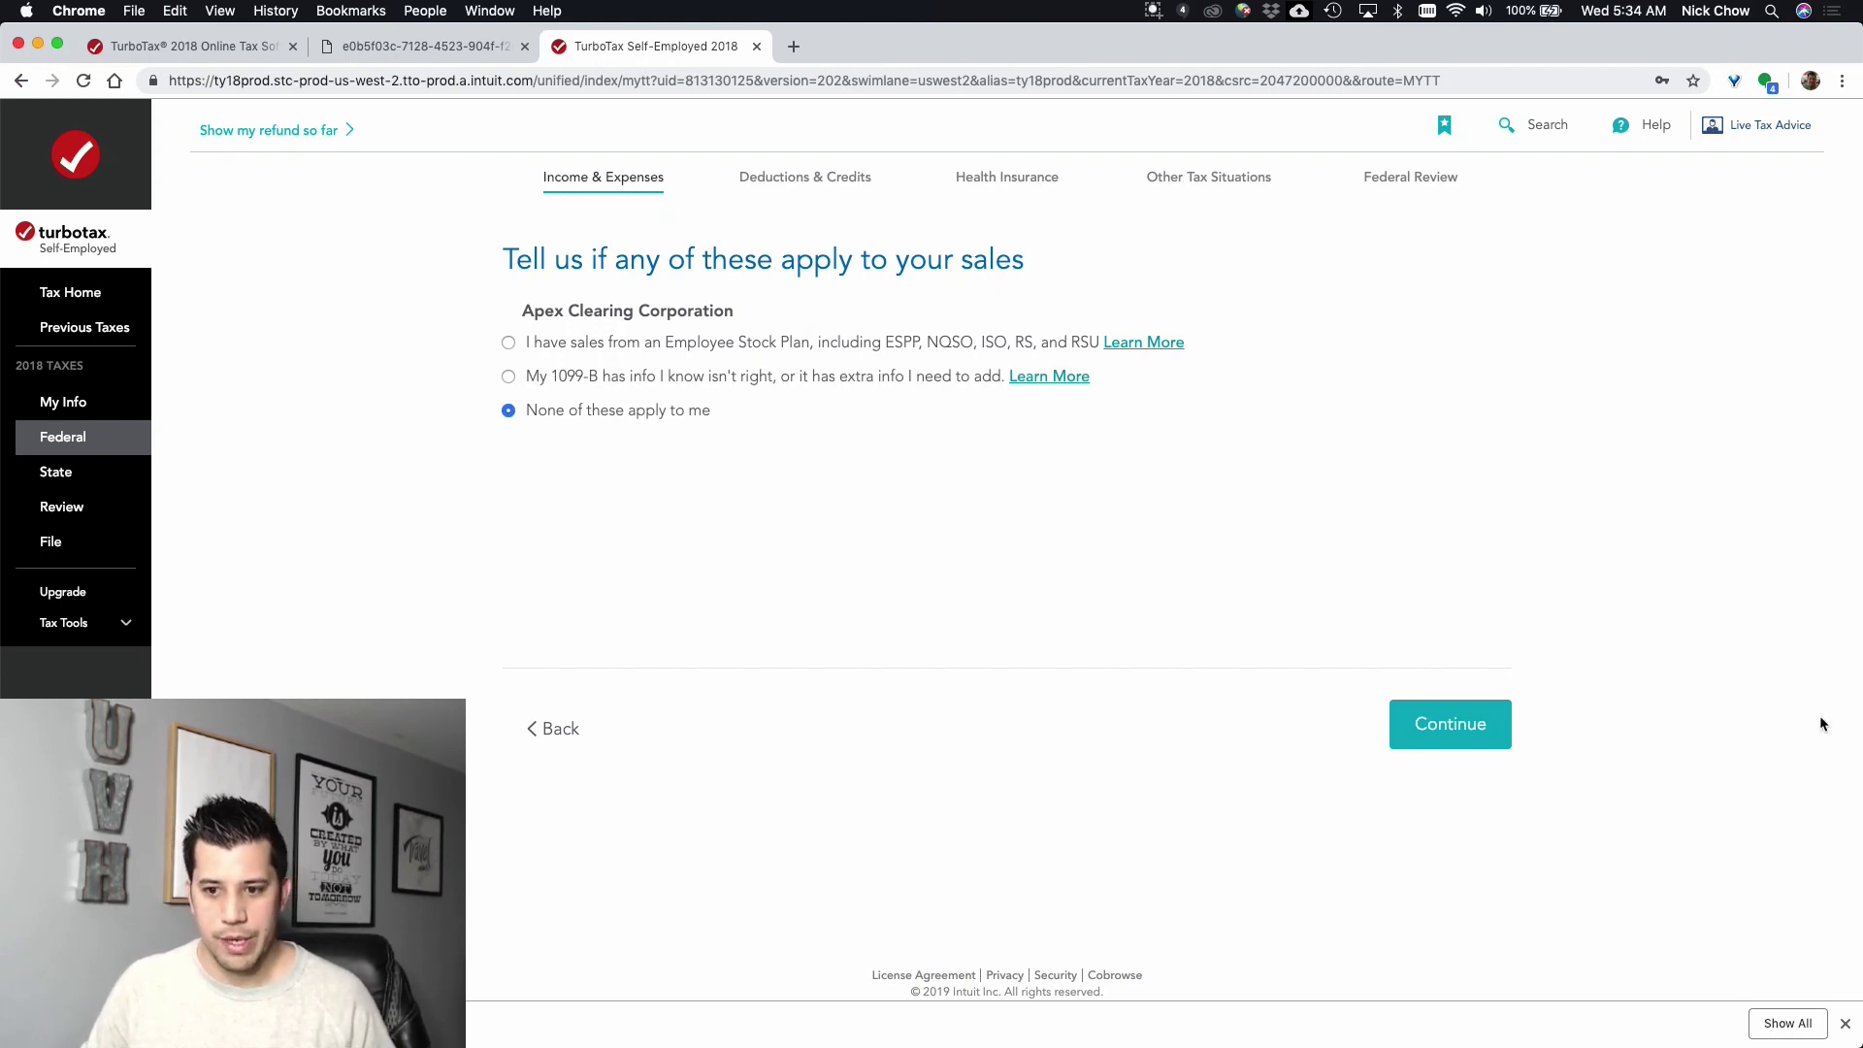
- Answer that none of the special sale situations apply, then review and accept the imported Apex Clearing Corporation sales
click(1450, 724)
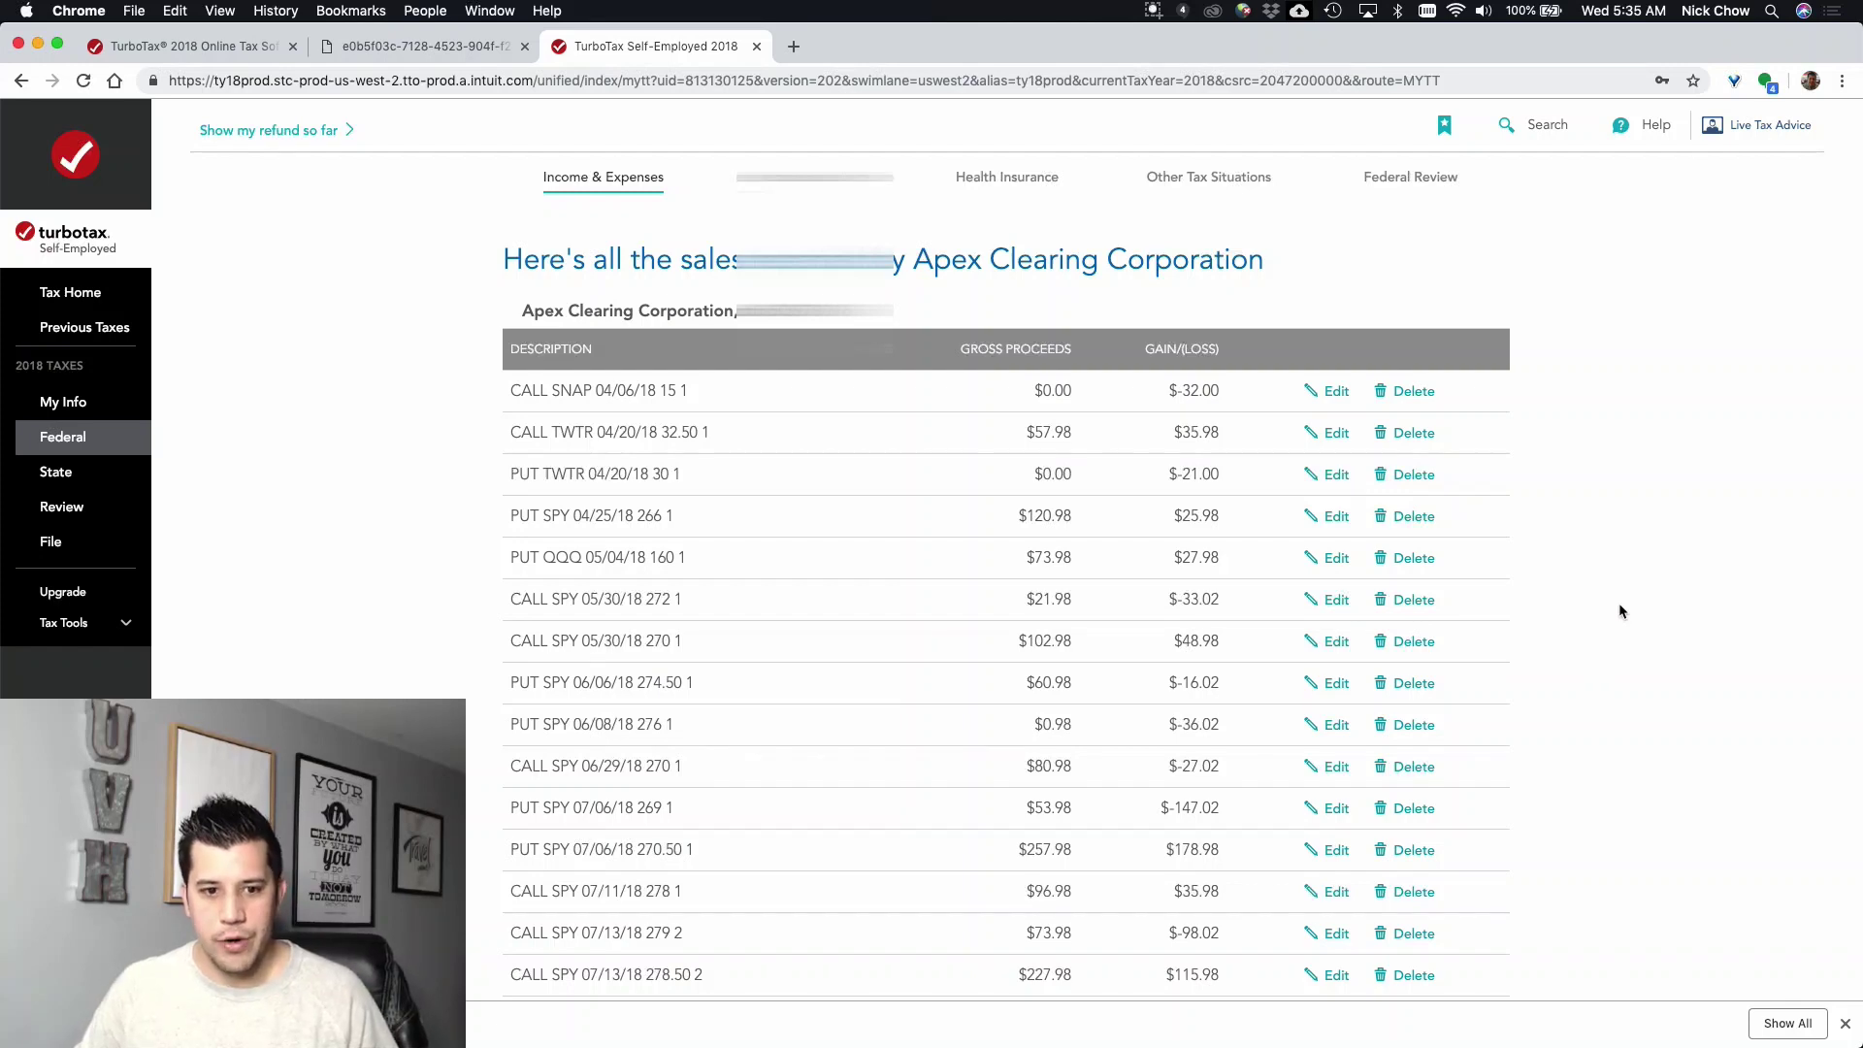
scroll(1620, 610, down, 3)
scroll(1619, 611, down, 15)
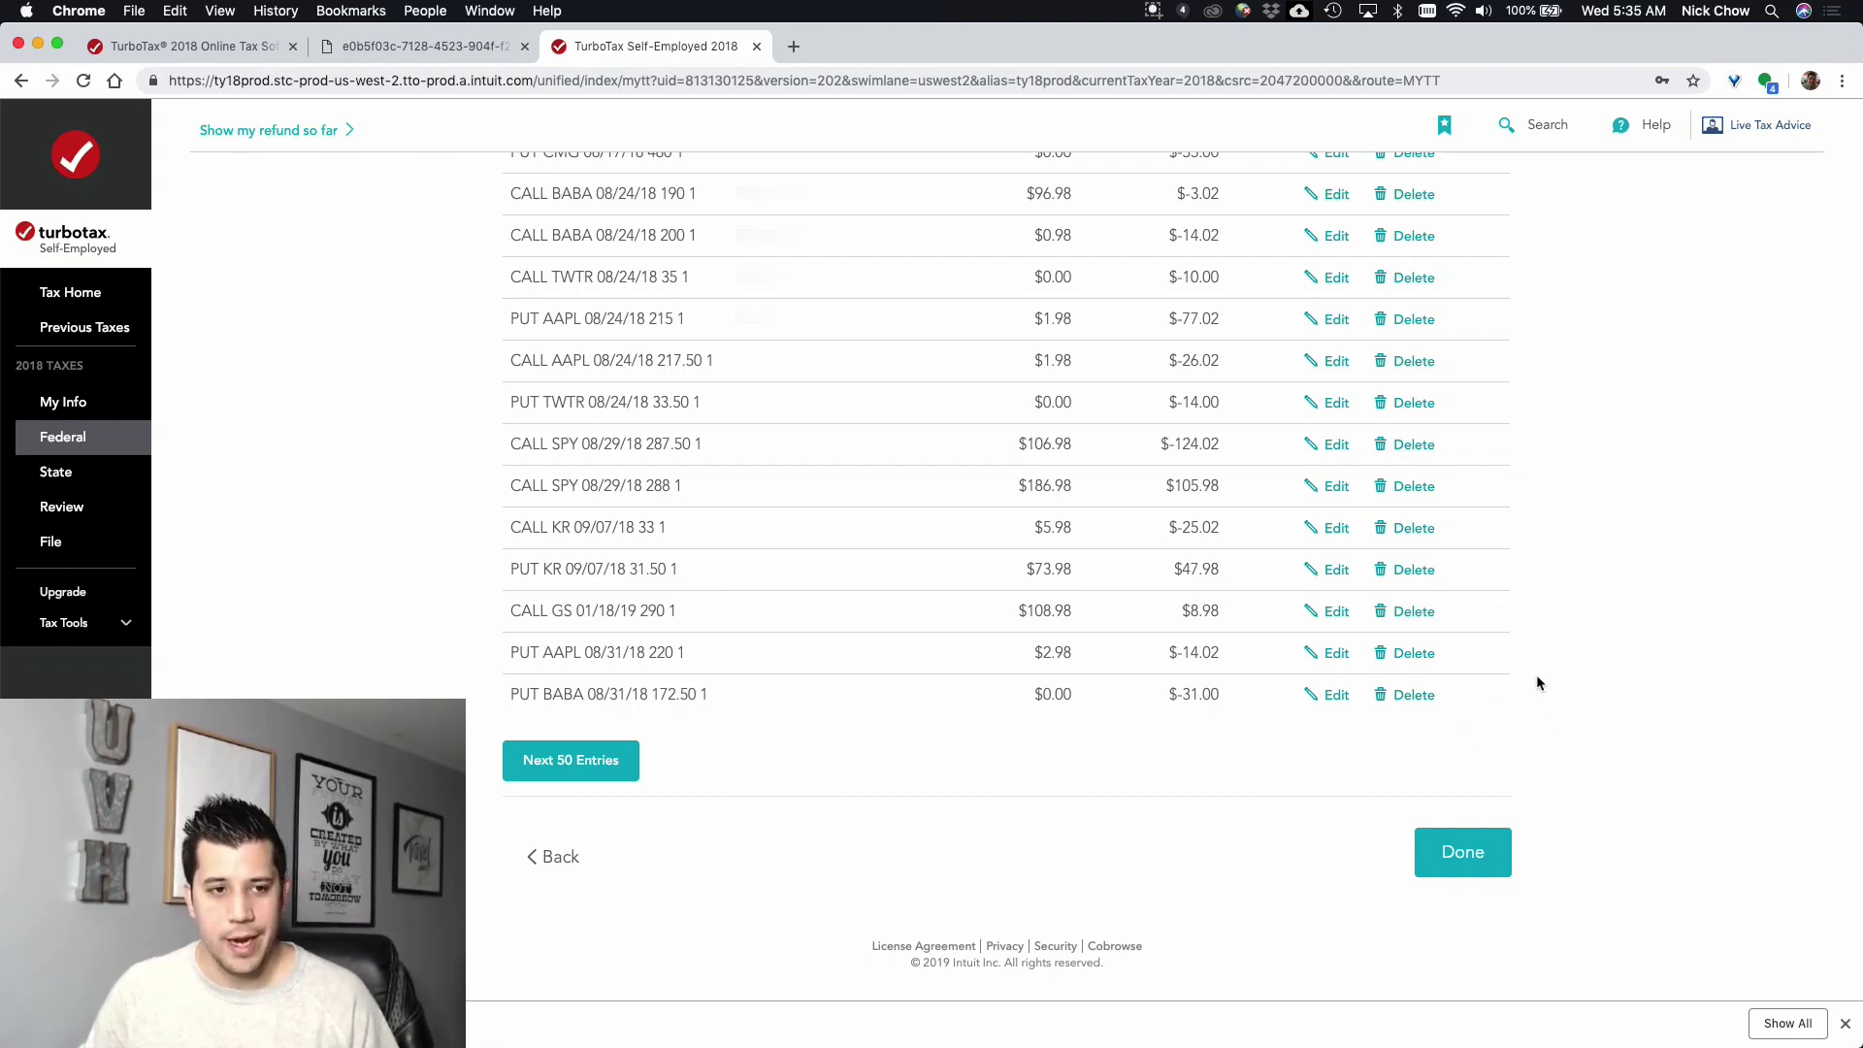
click(1457, 854)
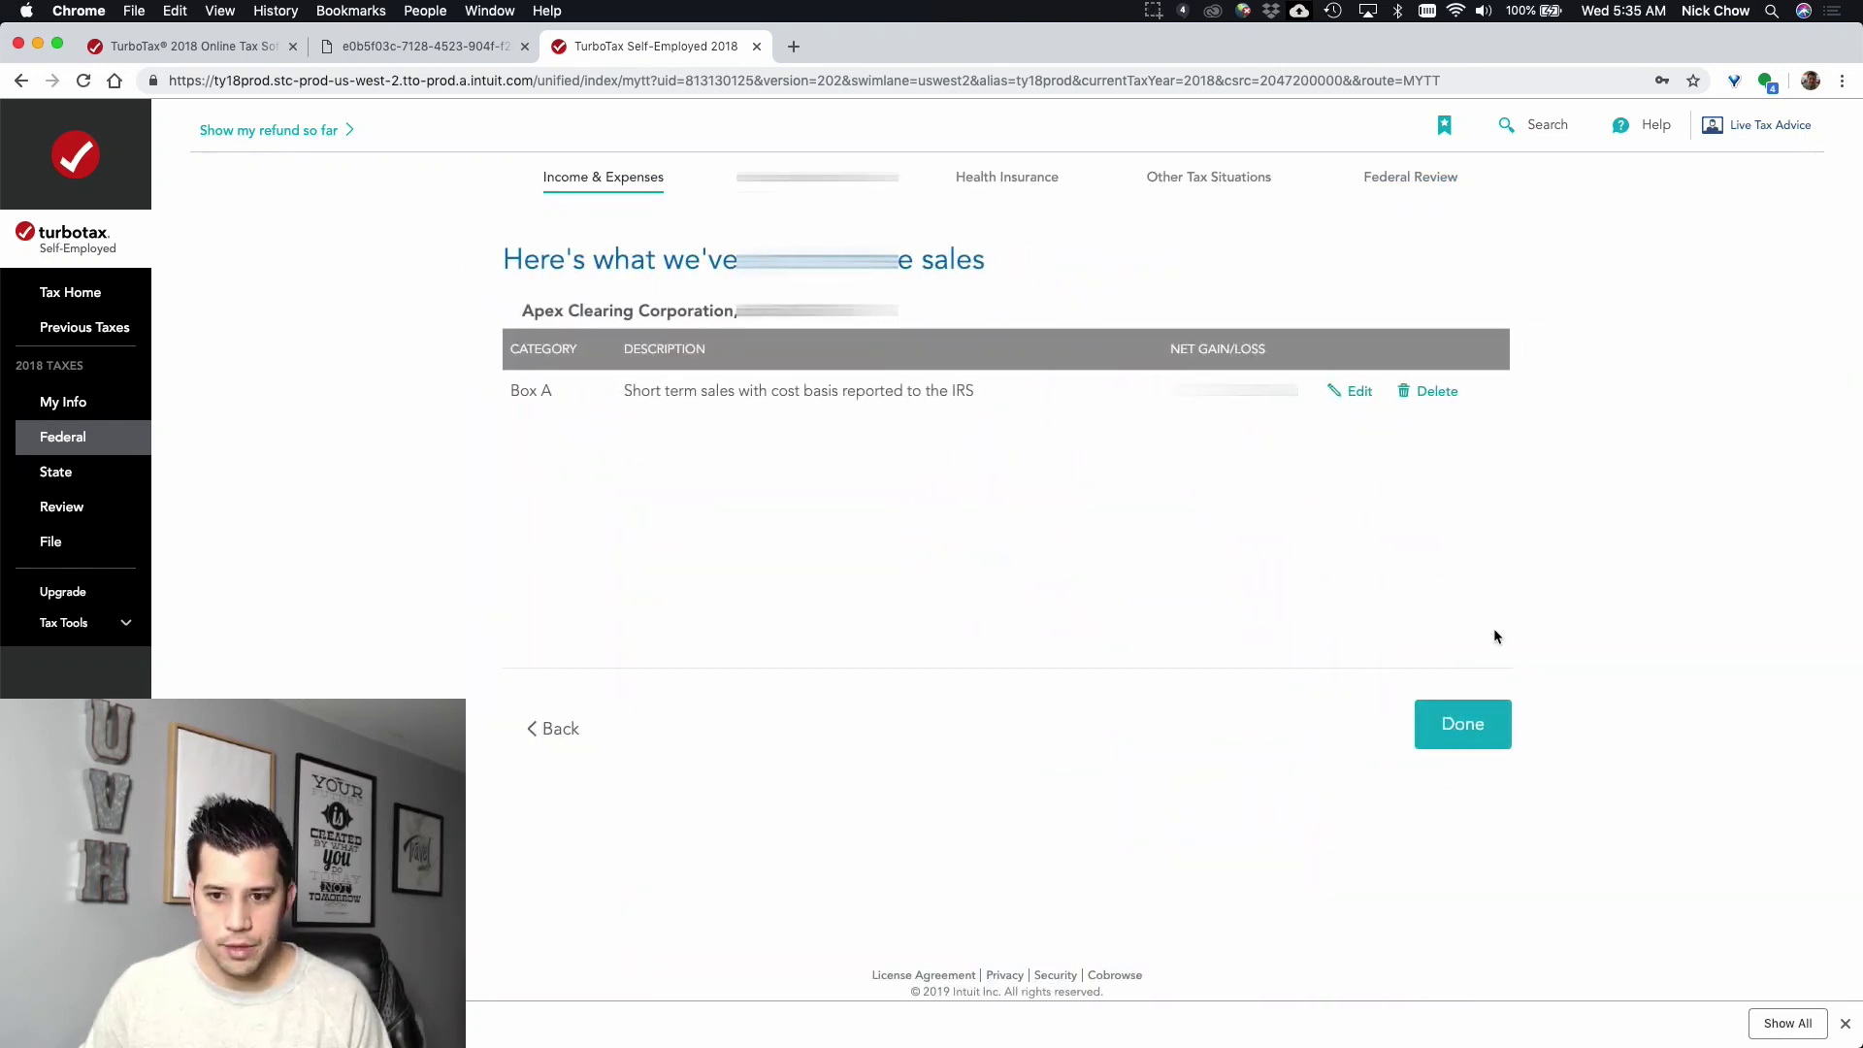
click(1452, 724)
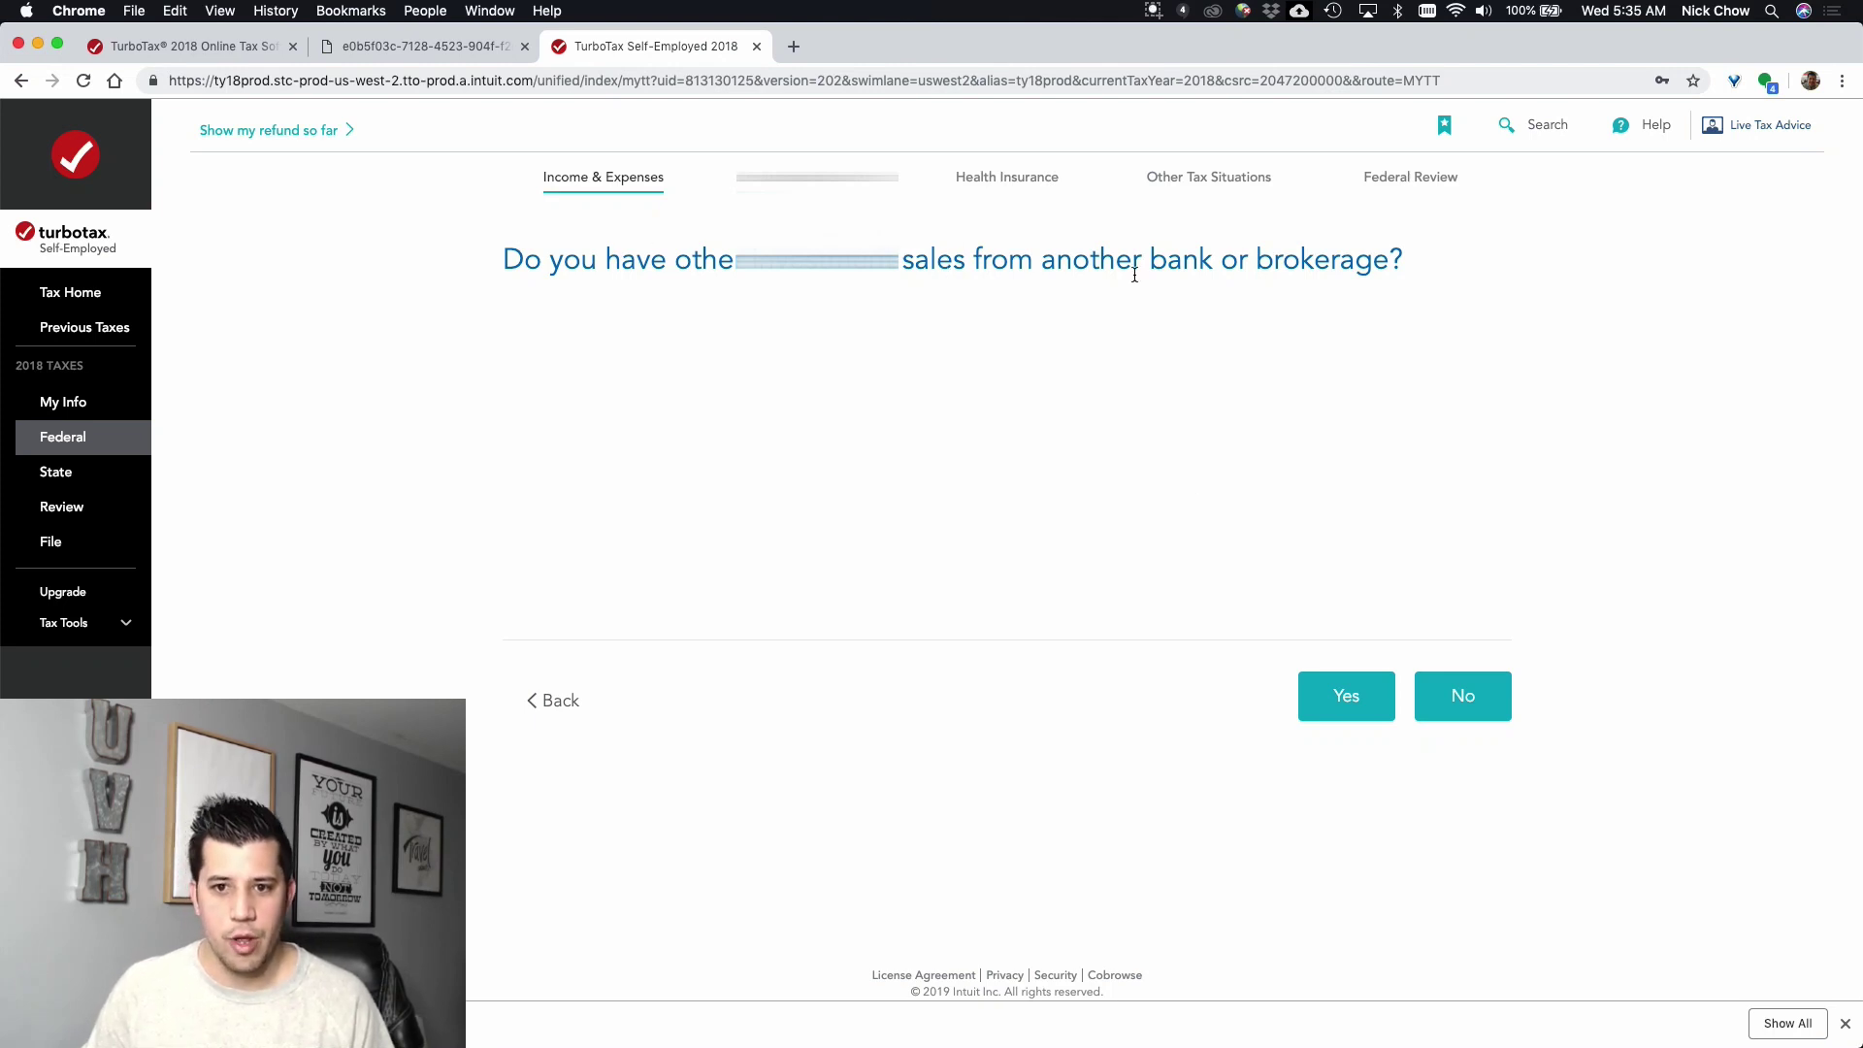
- Add investment sales from another brokerage with a 1099-B, searching for "robin" and choosing Robinhood - Robinhood Securities
click(1363, 691)
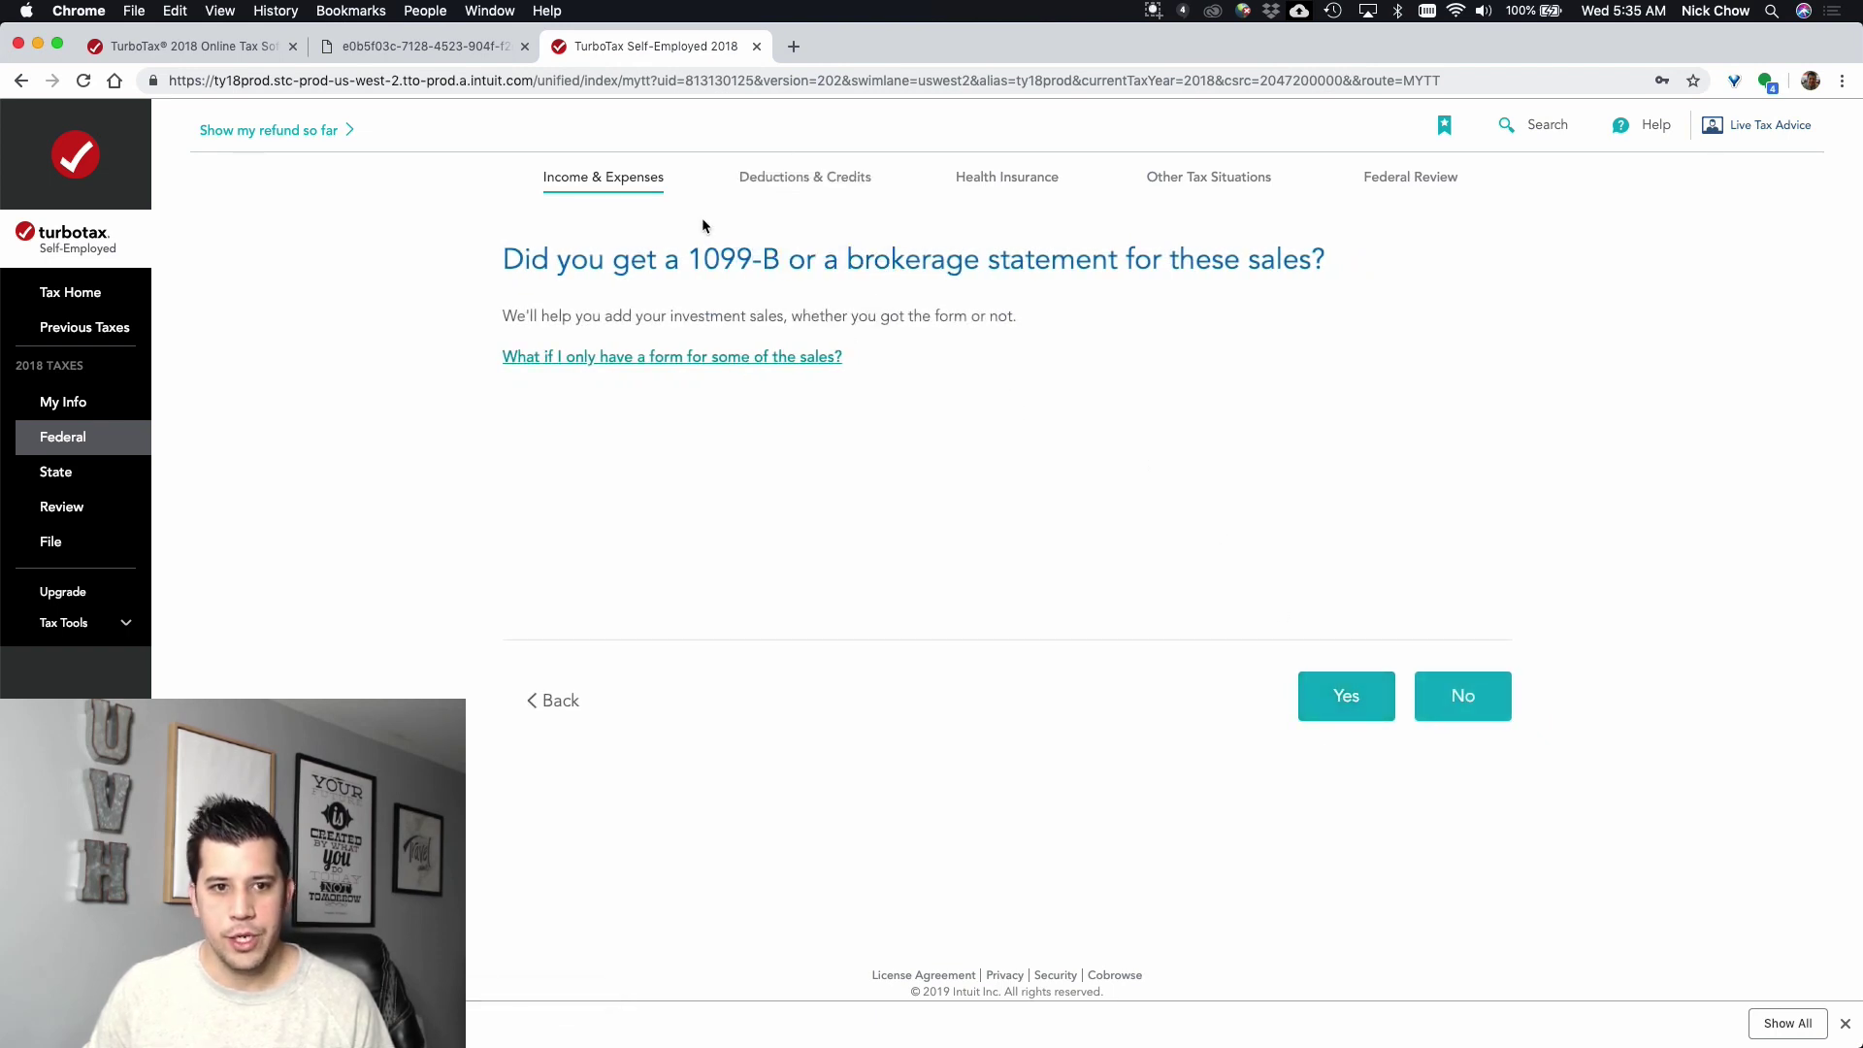
click(1338, 695)
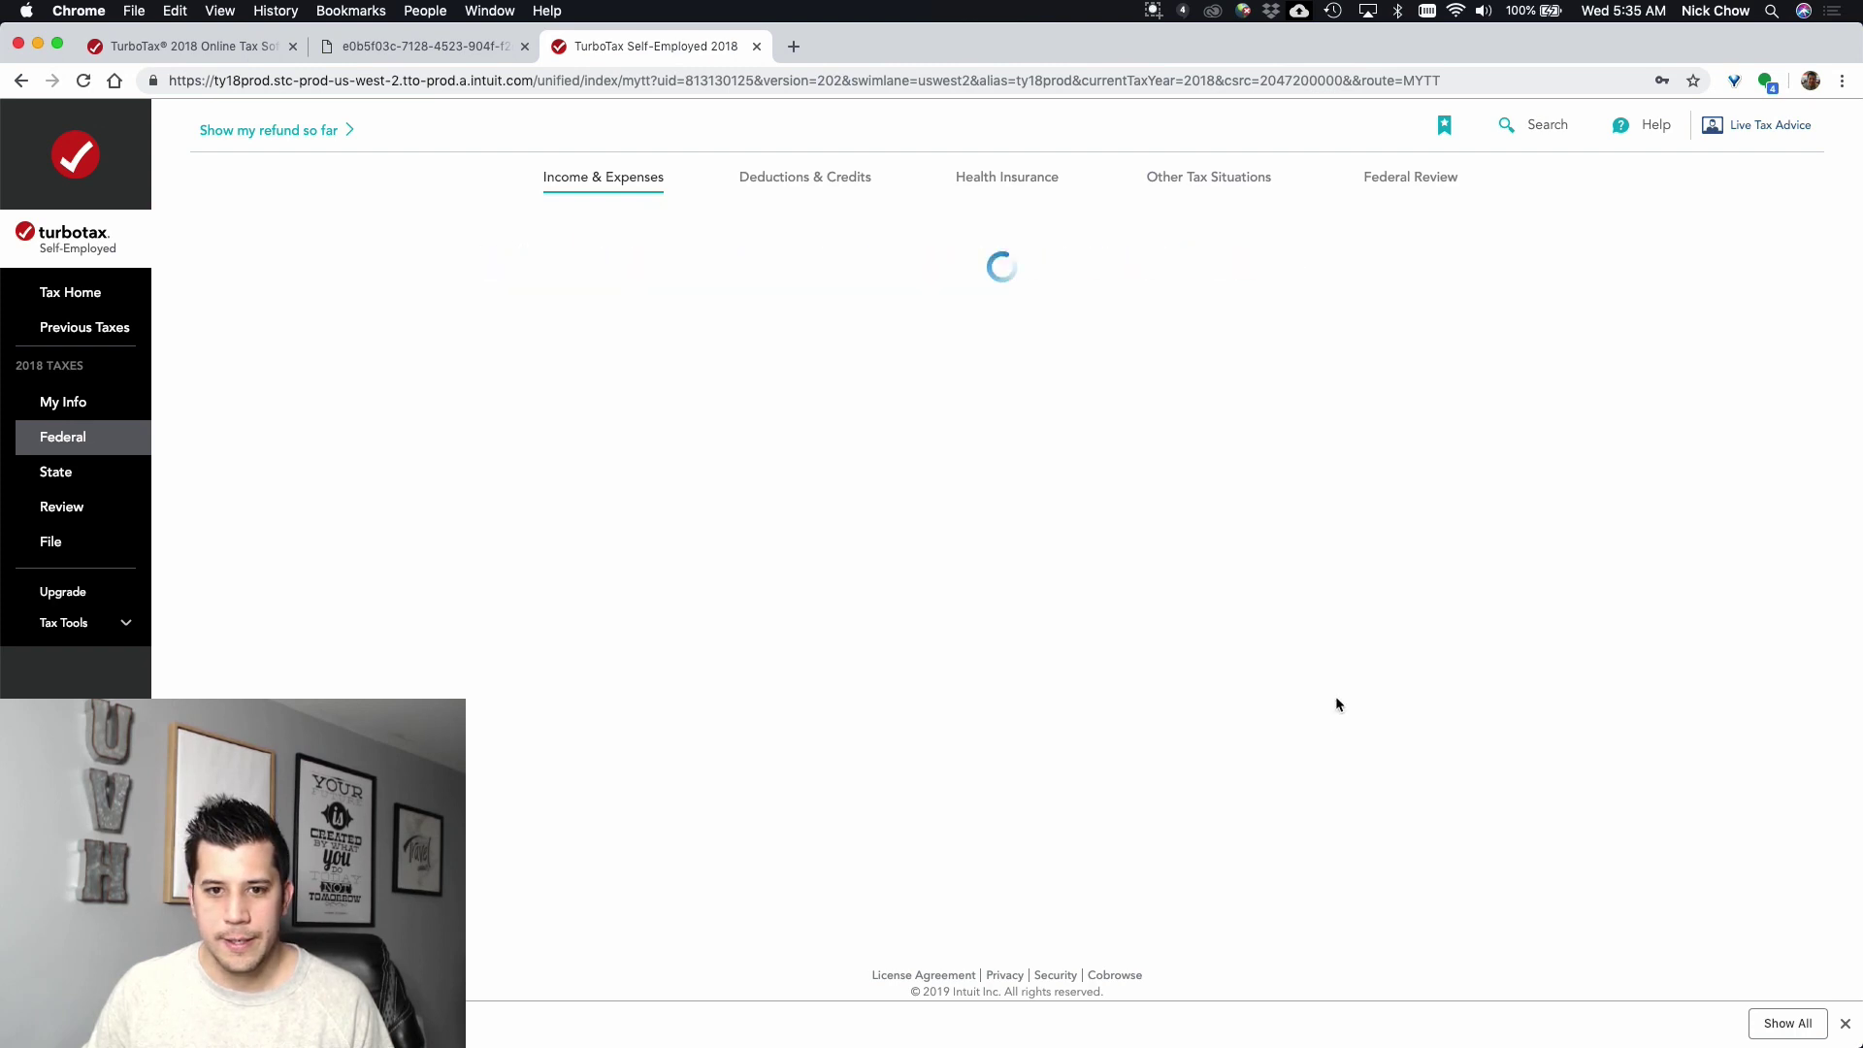
click(790, 396)
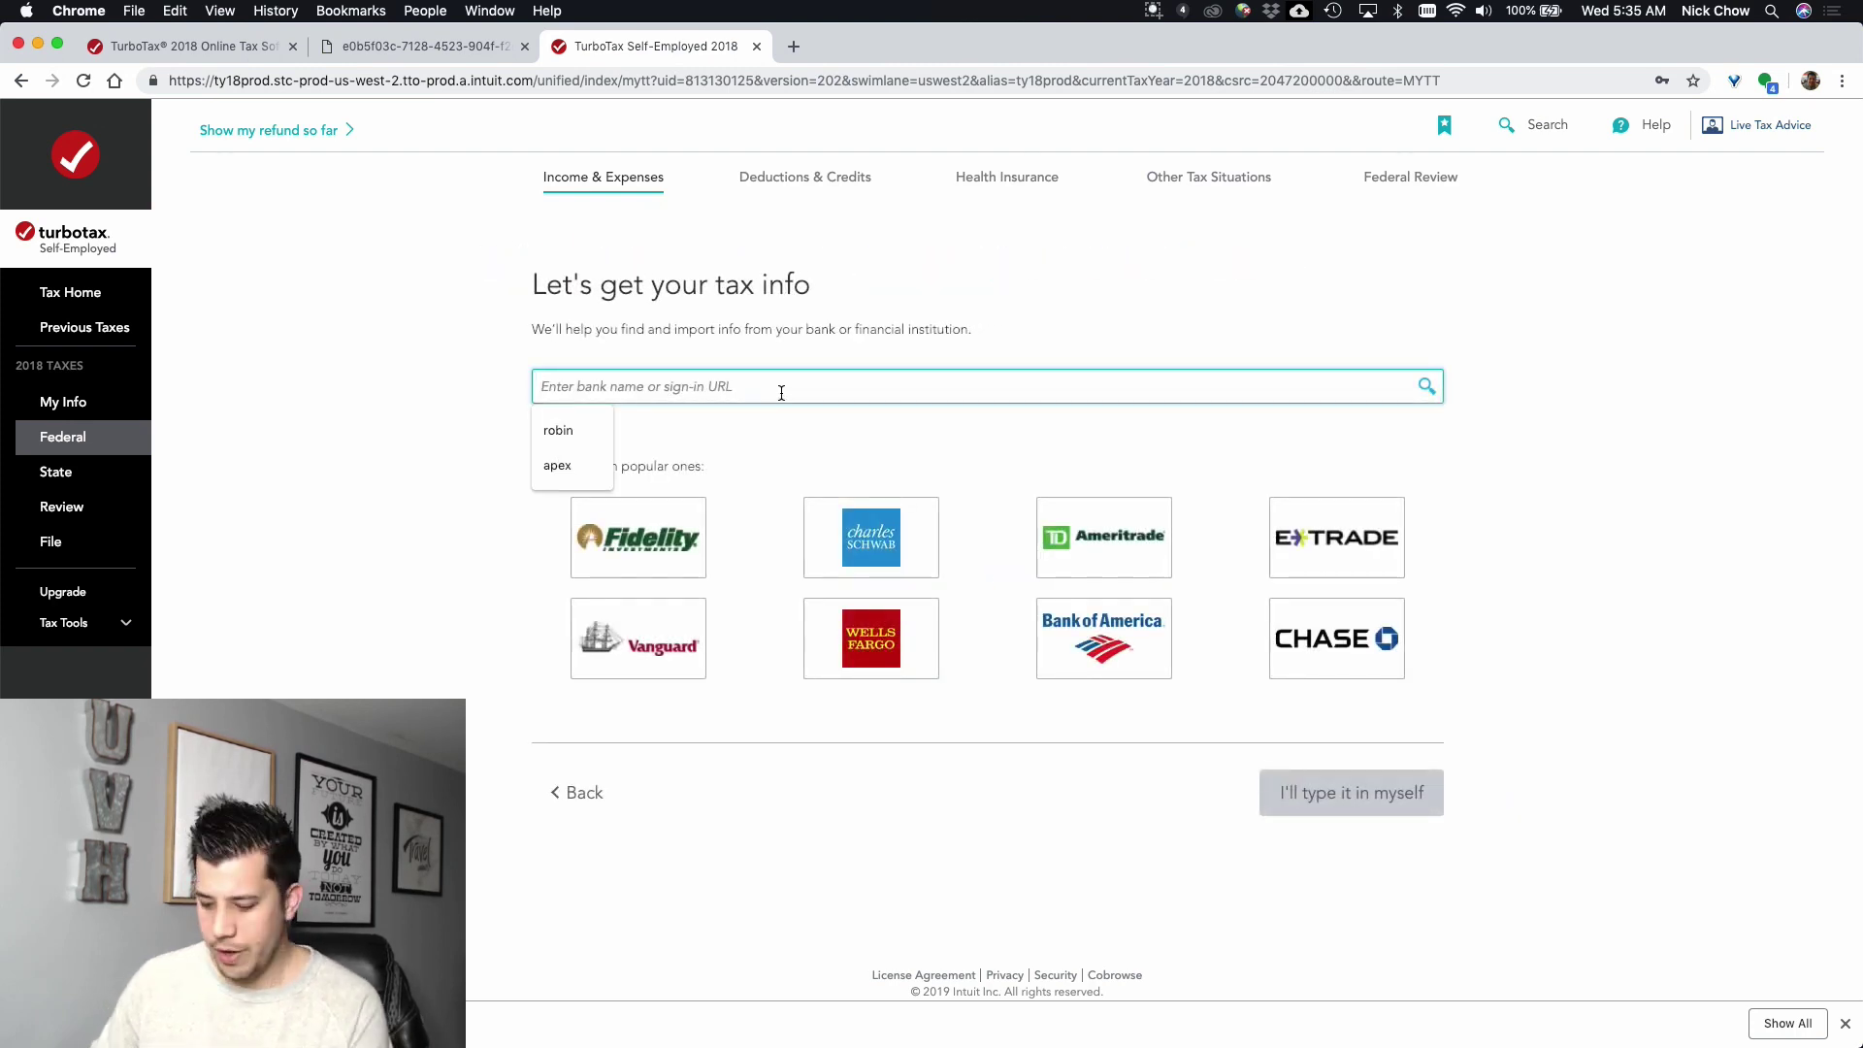
text(robin)
key(Down)
key(Return)
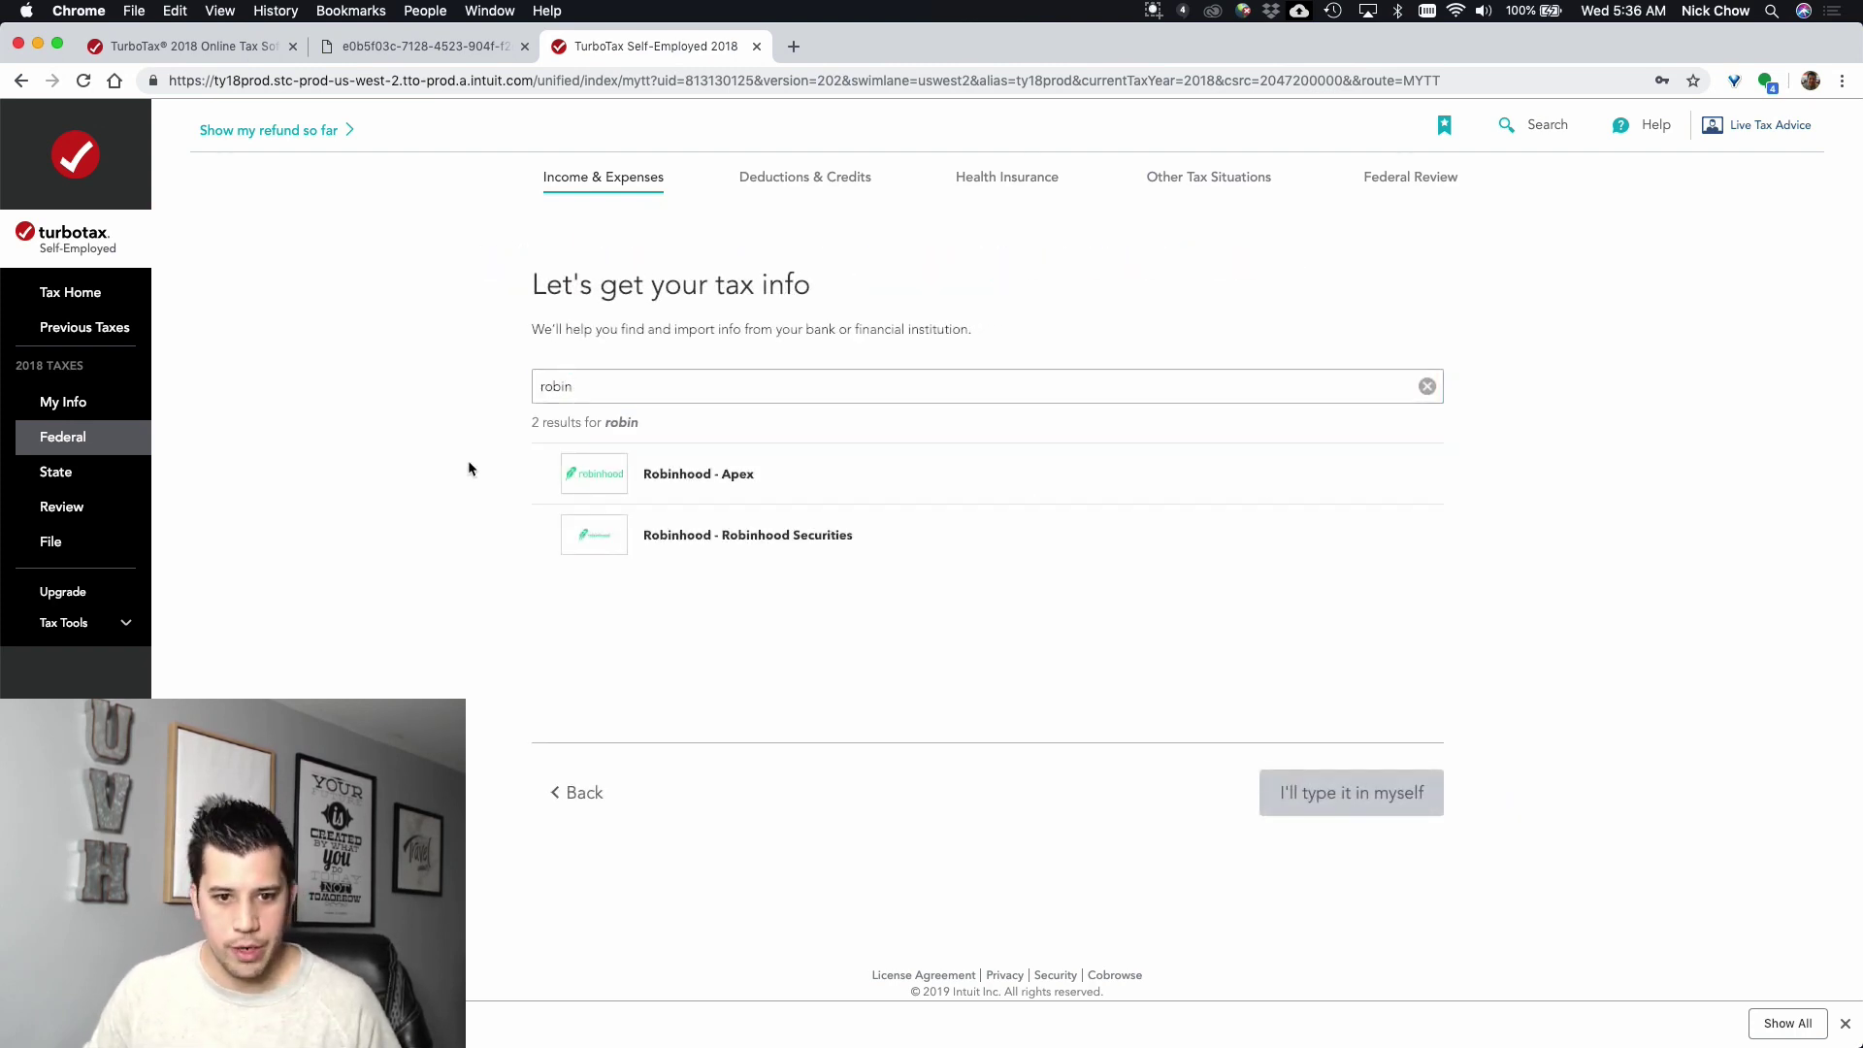
click(755, 549)
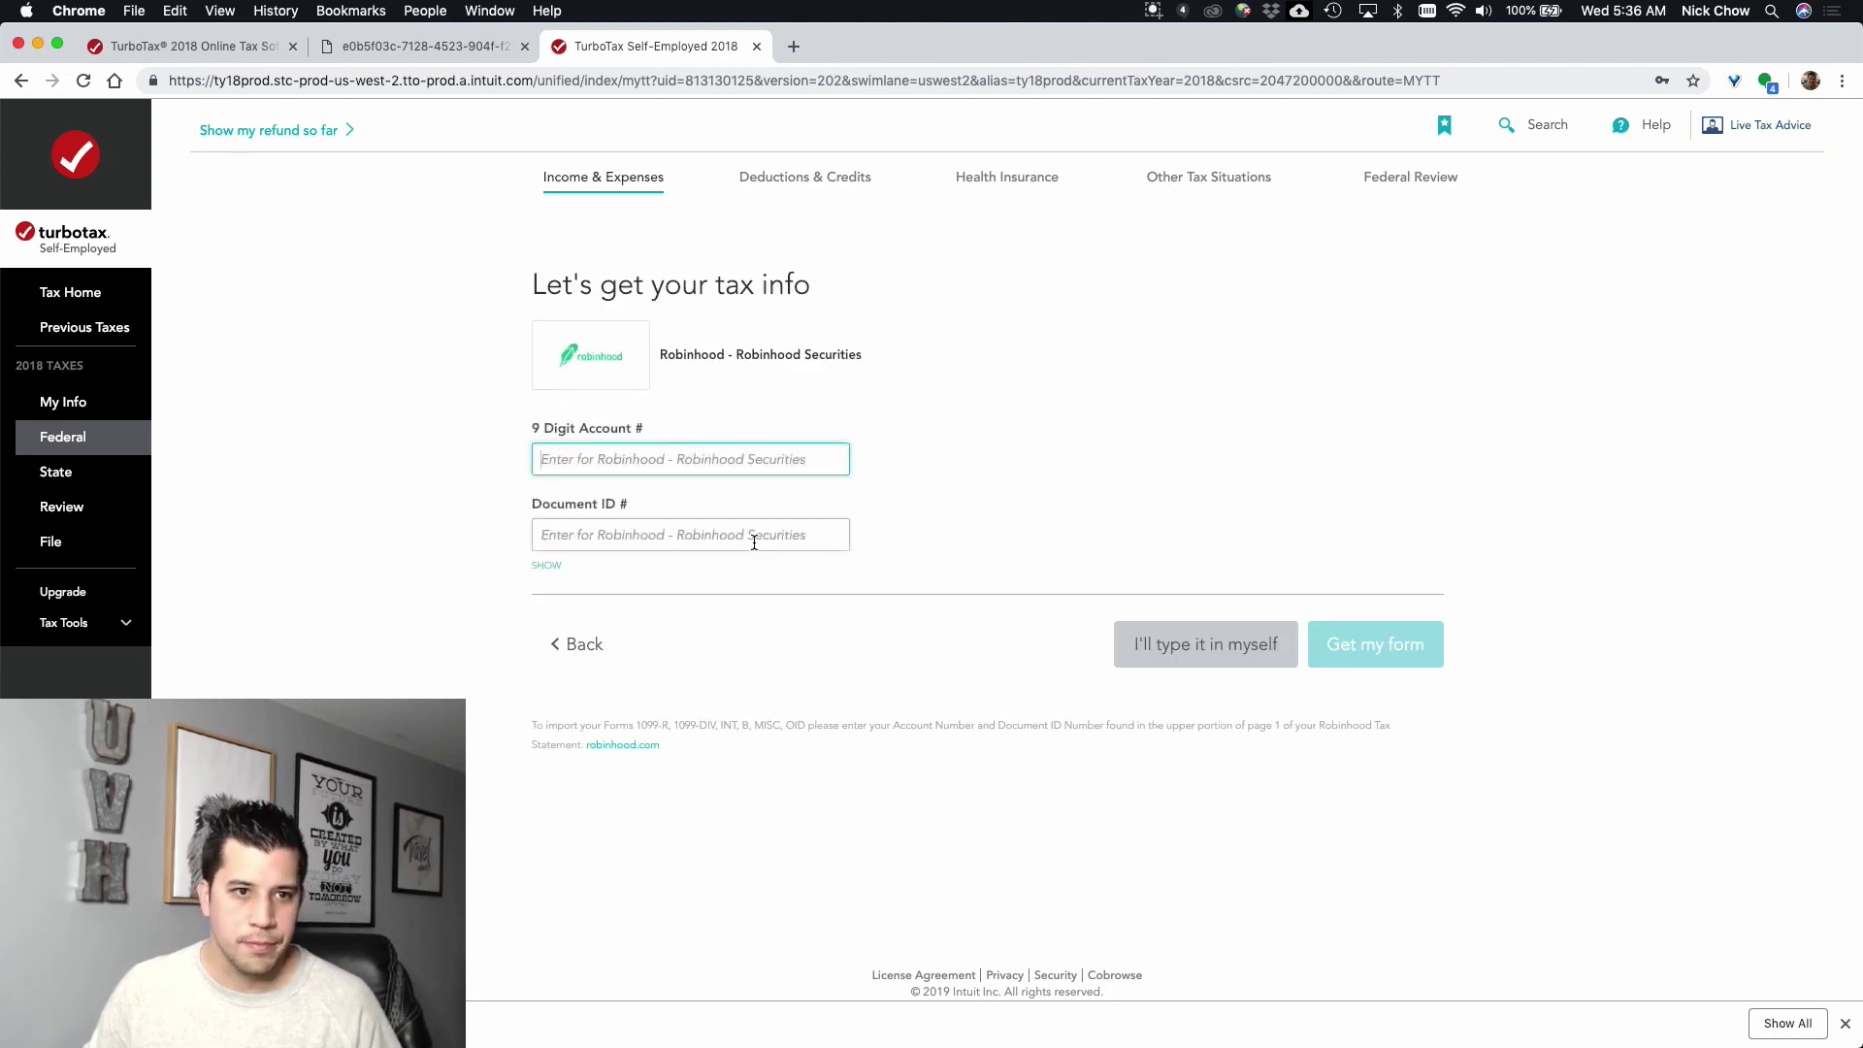
- Return to the Robinhood account documents and open the 2018 Robinhood Securities LLC 1099
click(456, 45)
click(21, 83)
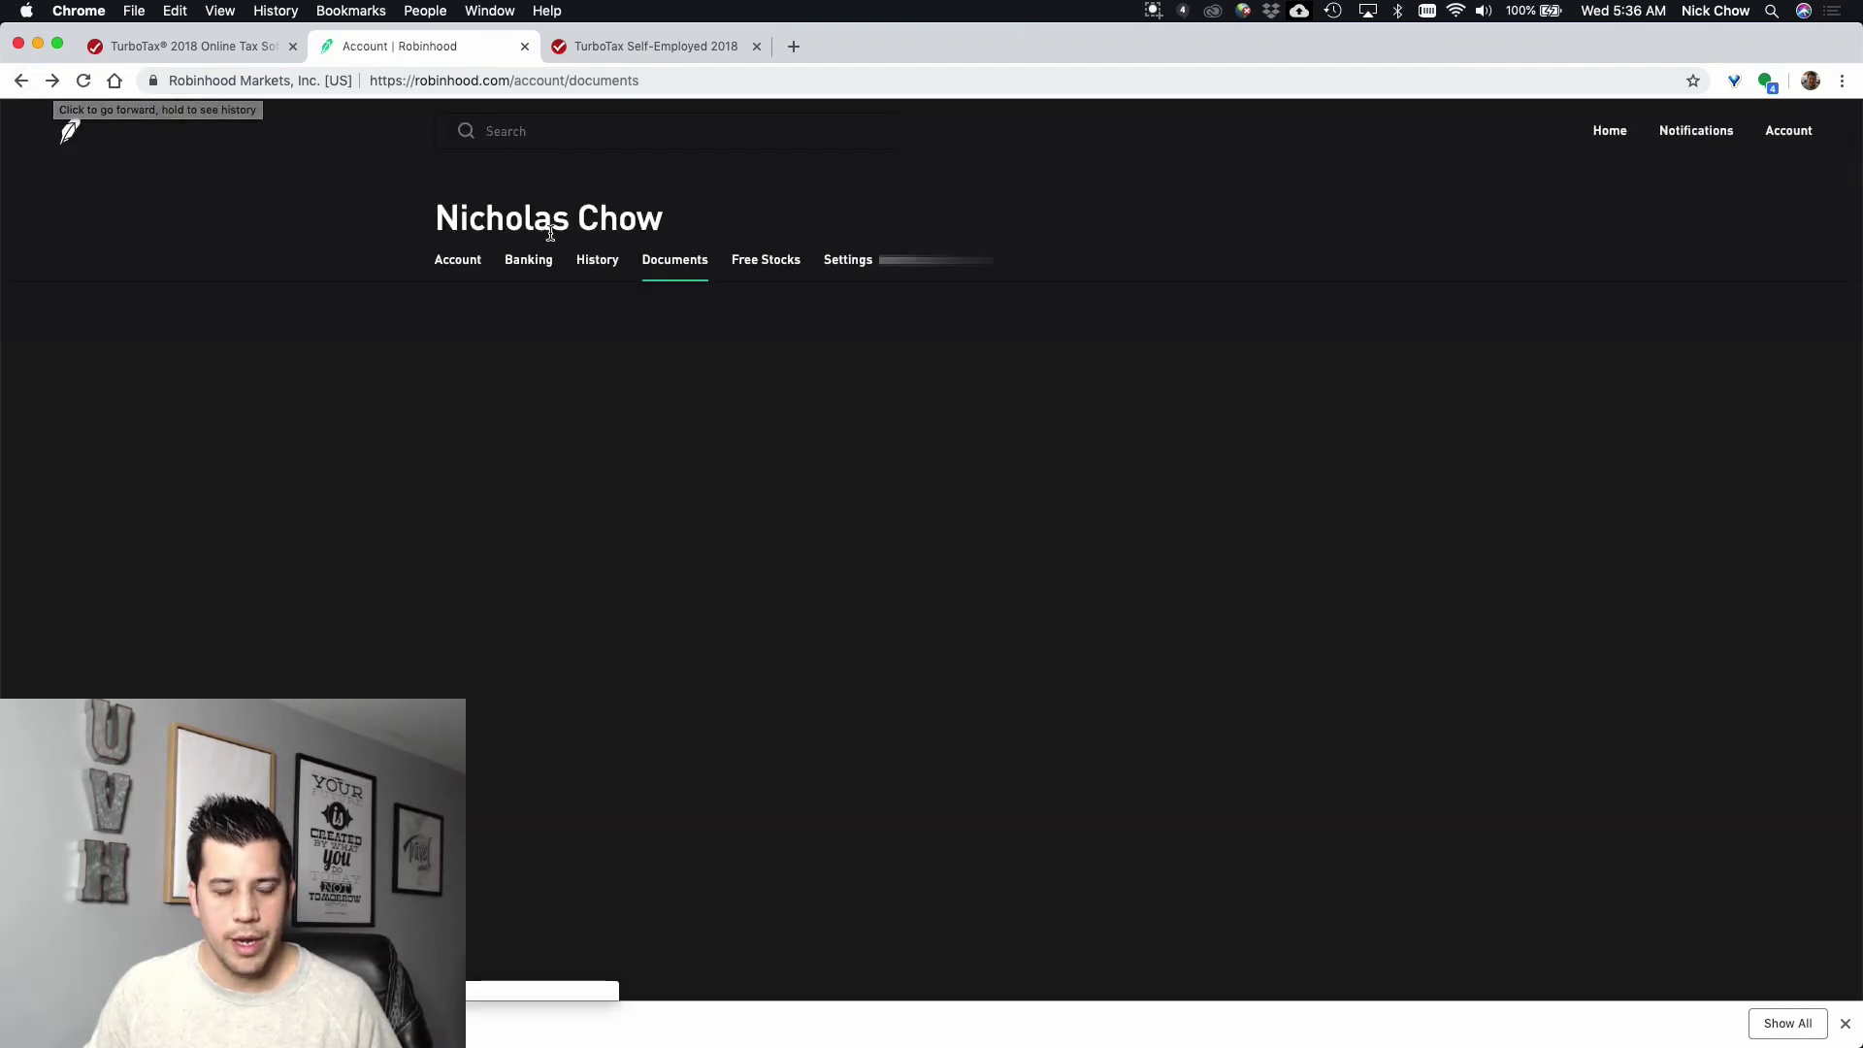
click(623, 394)
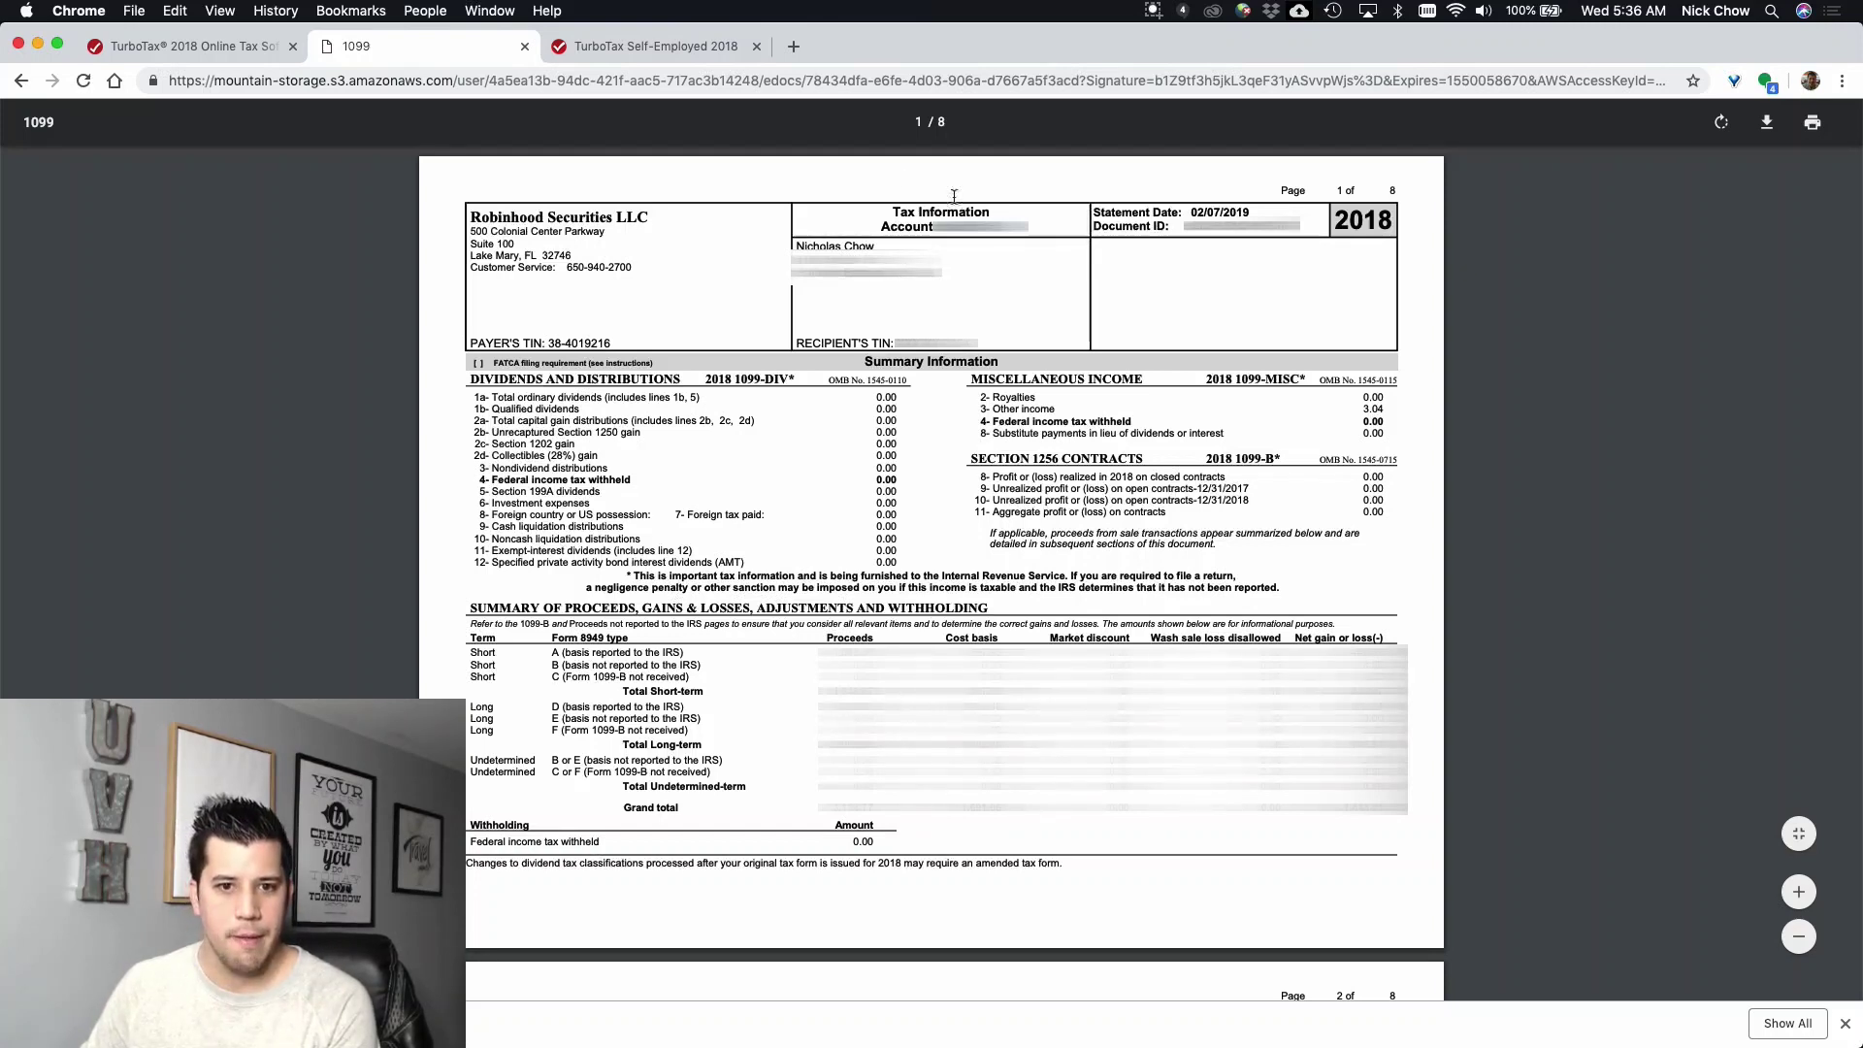
- Fill in the 9-digit account number and document ID for Robinhood - Robinhood Securities, checking them against the 1099 document
click(658, 49)
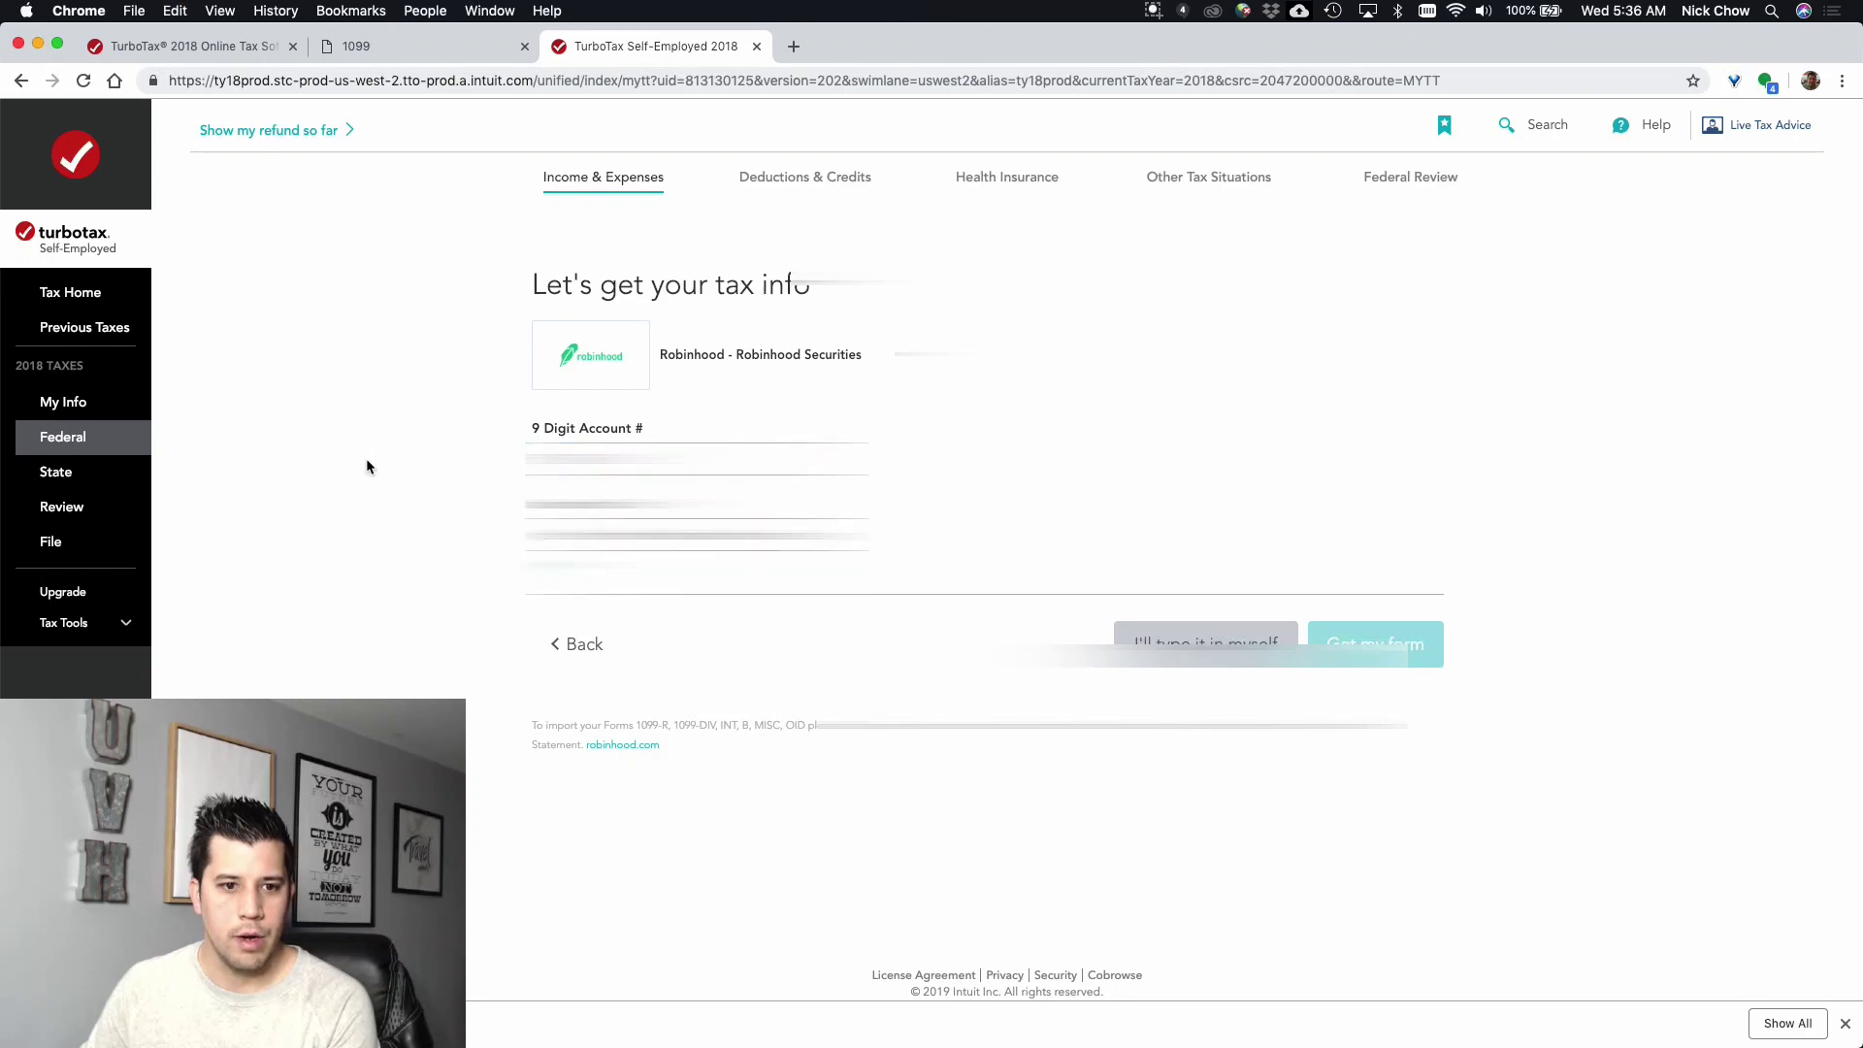
click(377, 46)
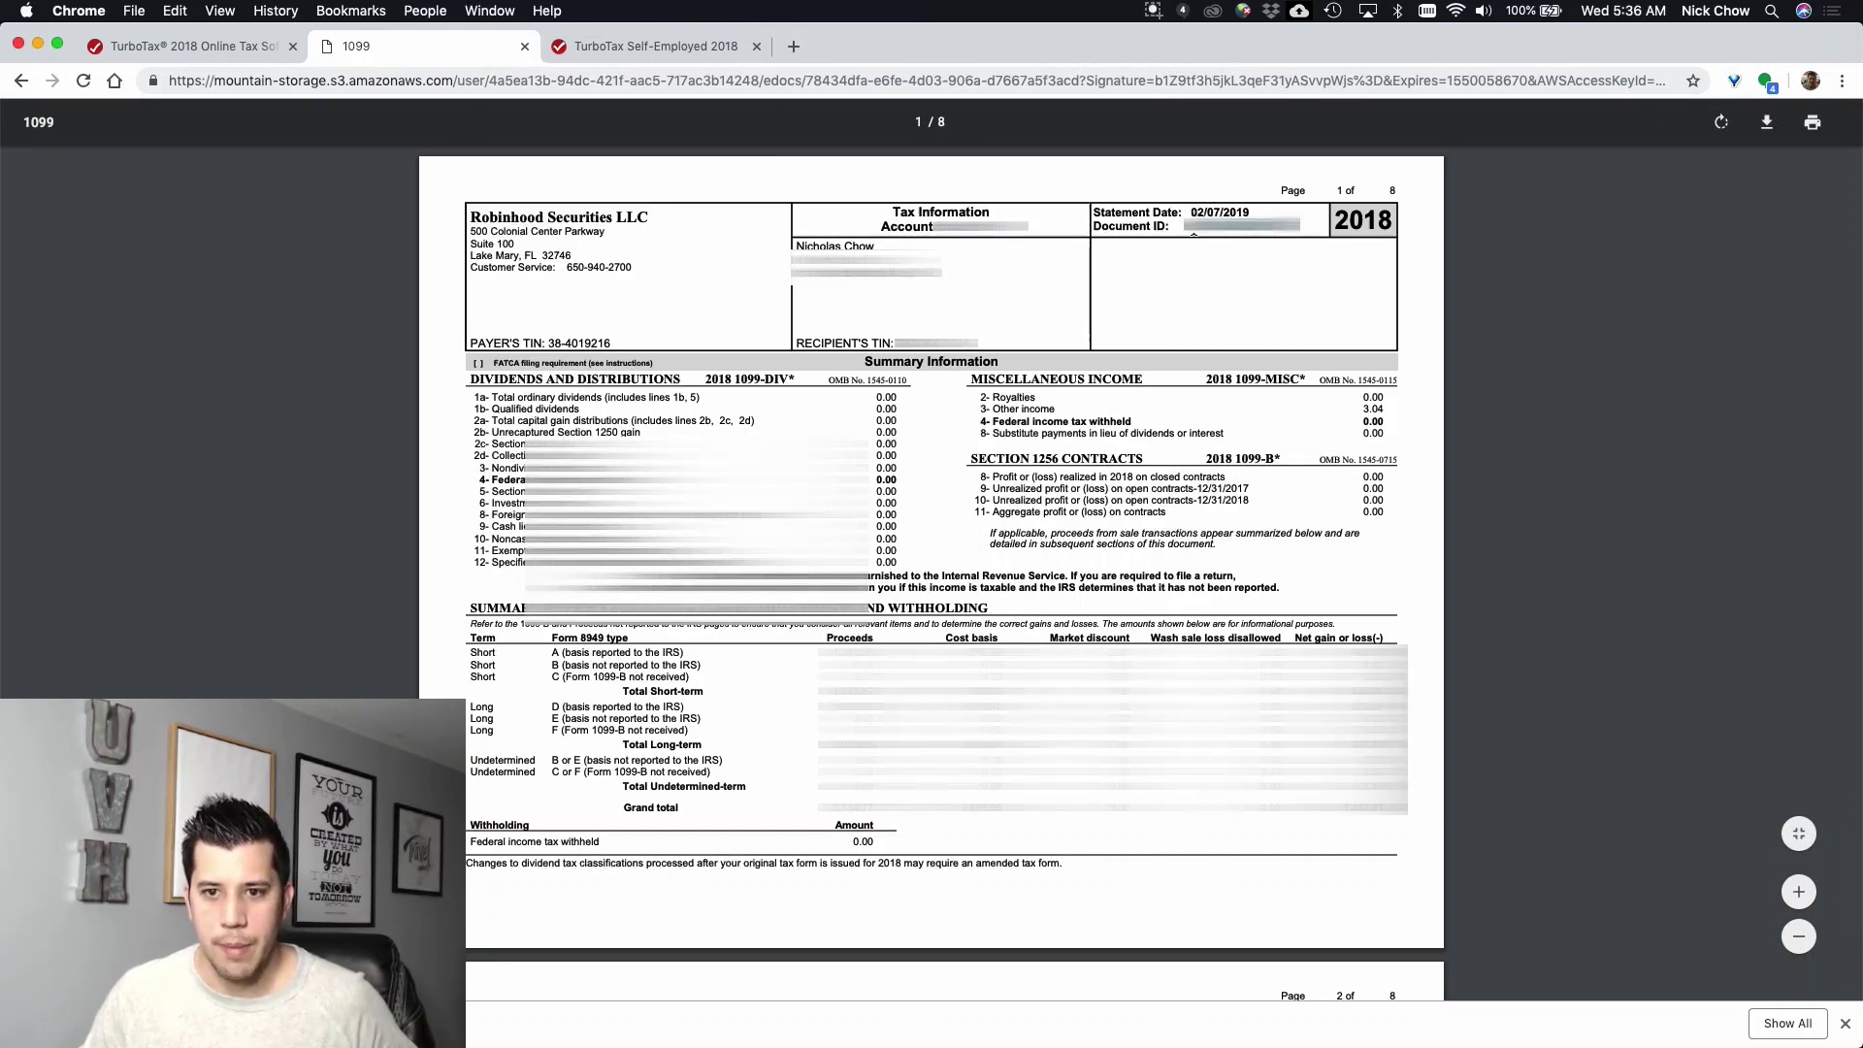
click(650, 40)
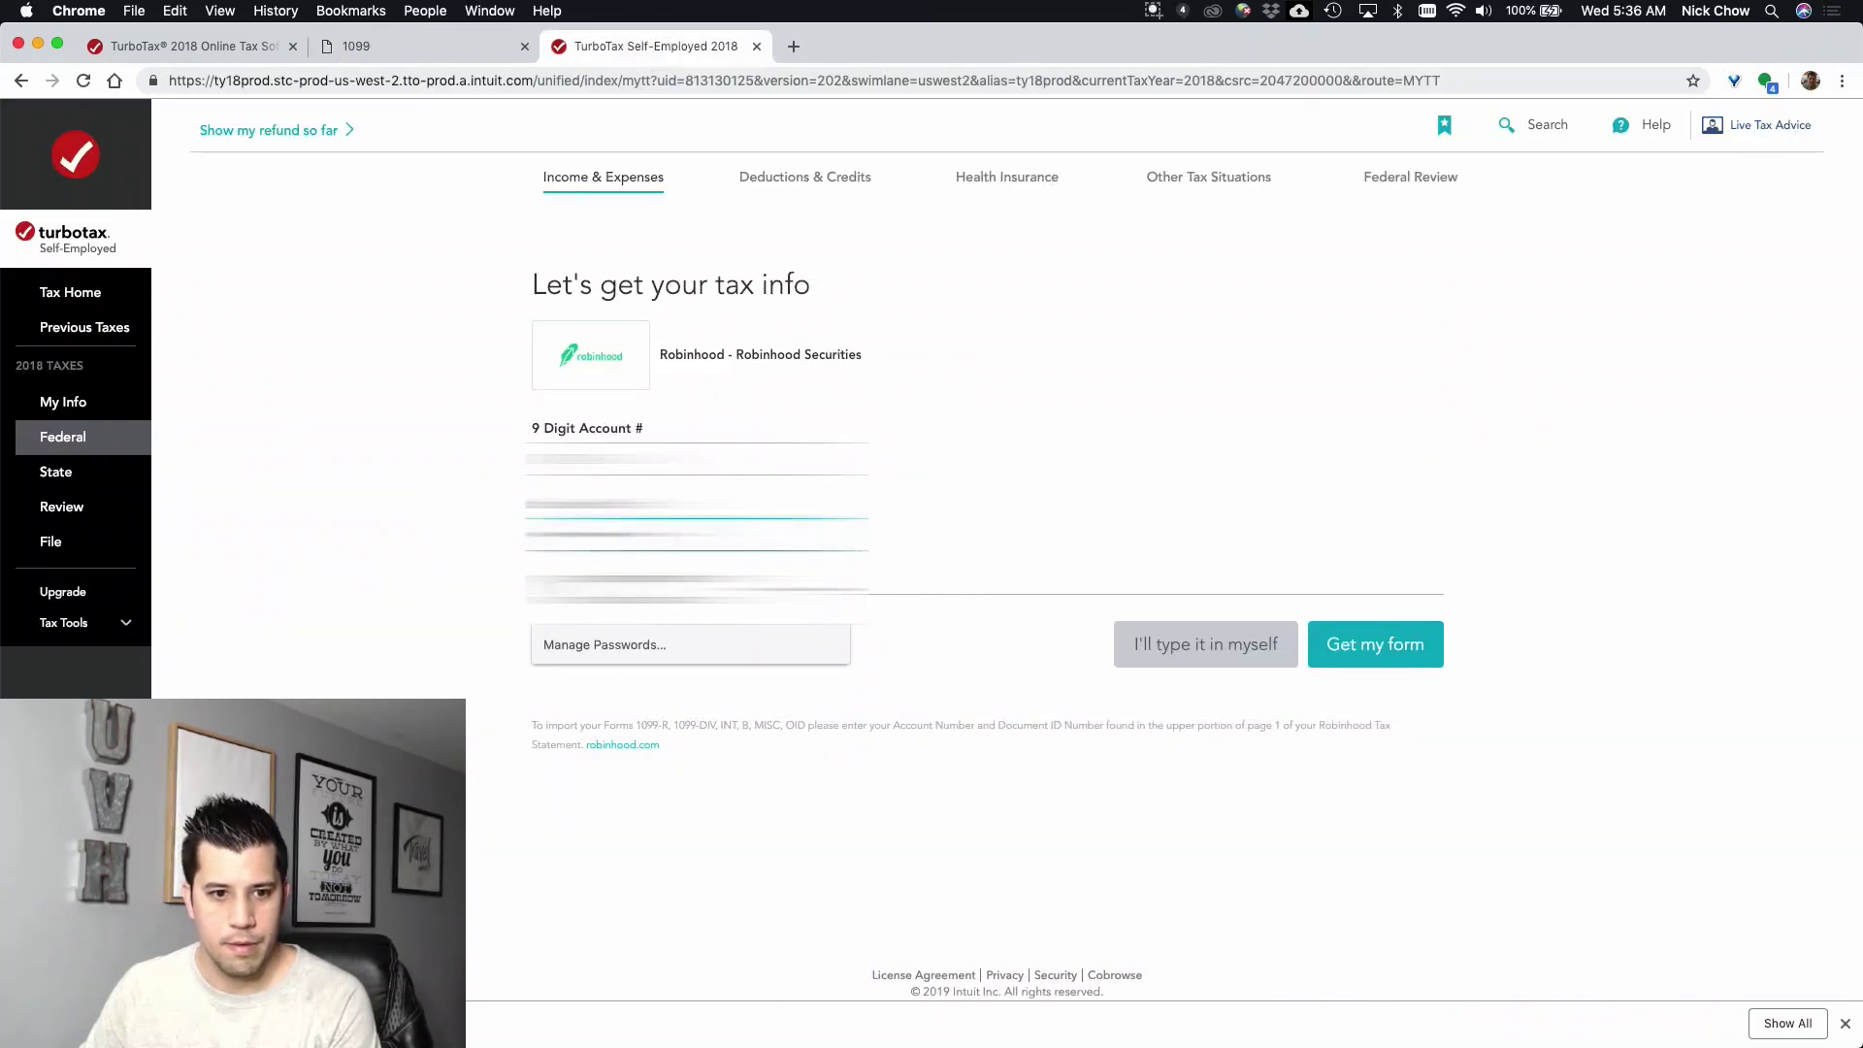
click(385, 547)
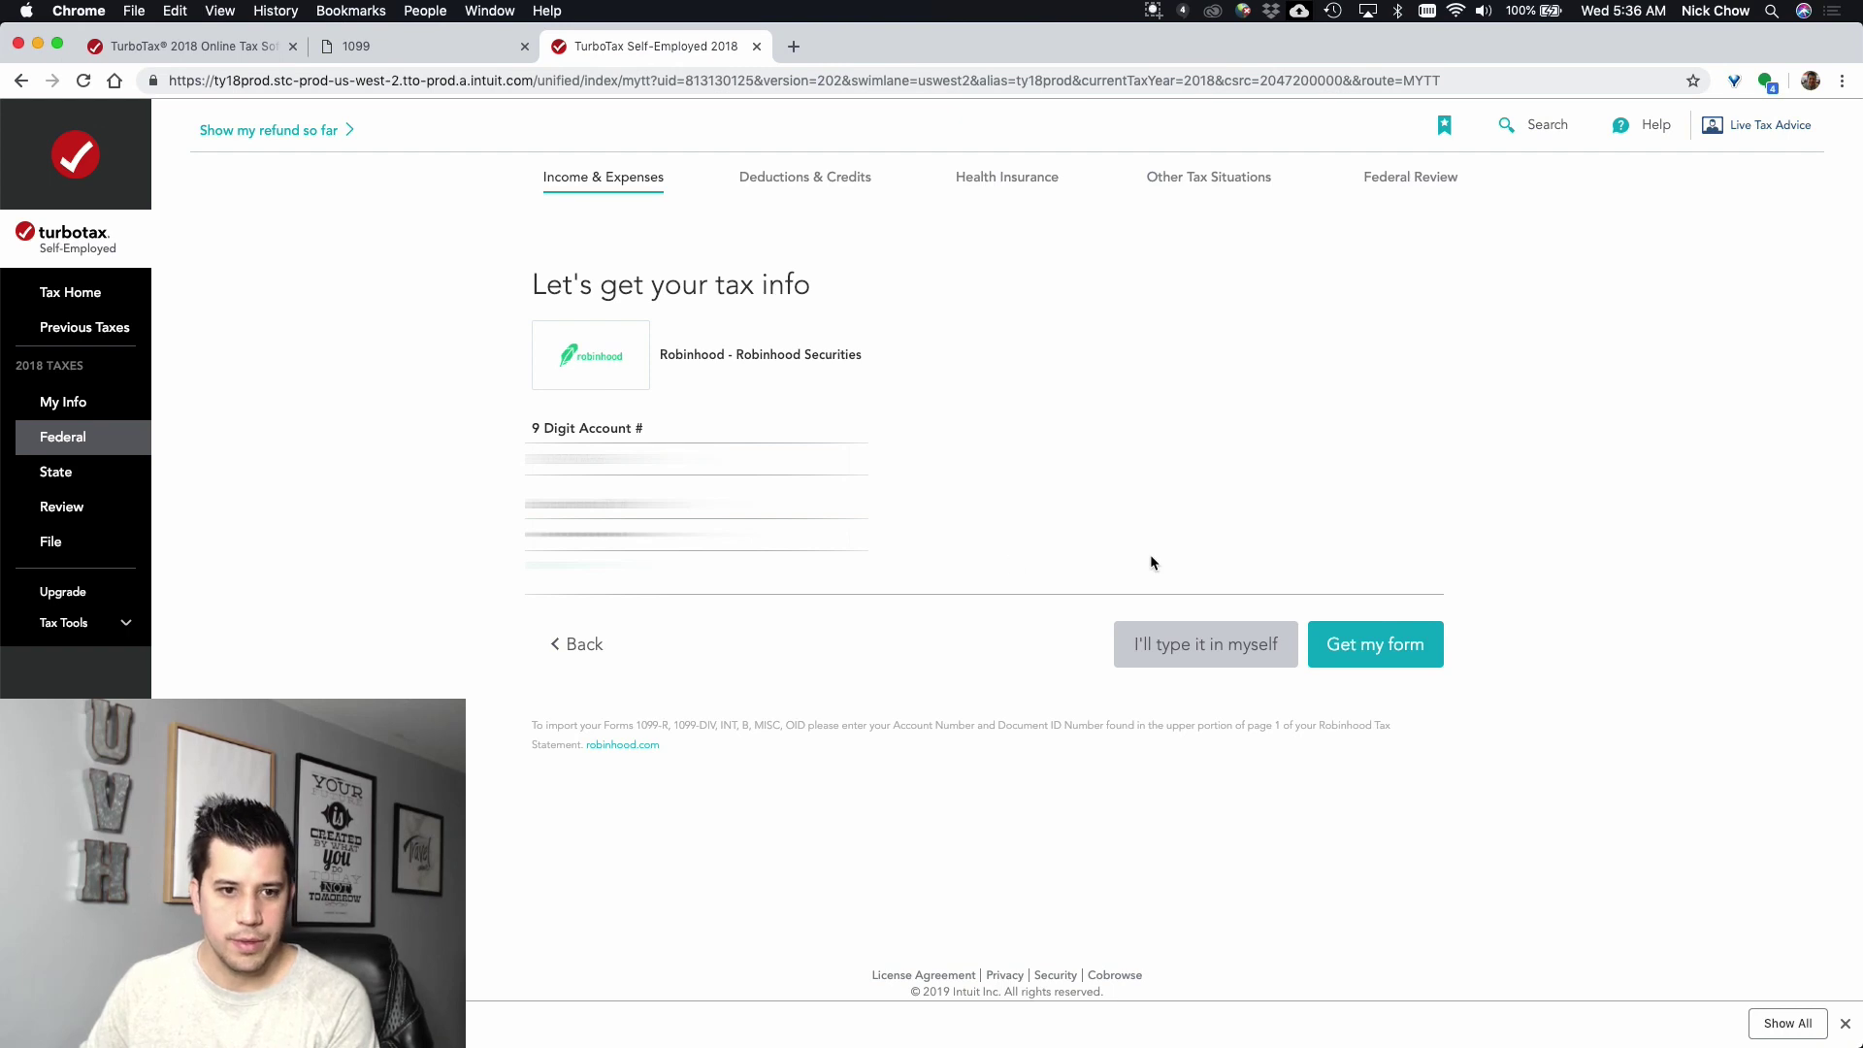
- Retrieve the forms from Robinhood - Robinhood Securities, passing the human check, and import the 1099-MISC and 1099-B
click(1390, 666)
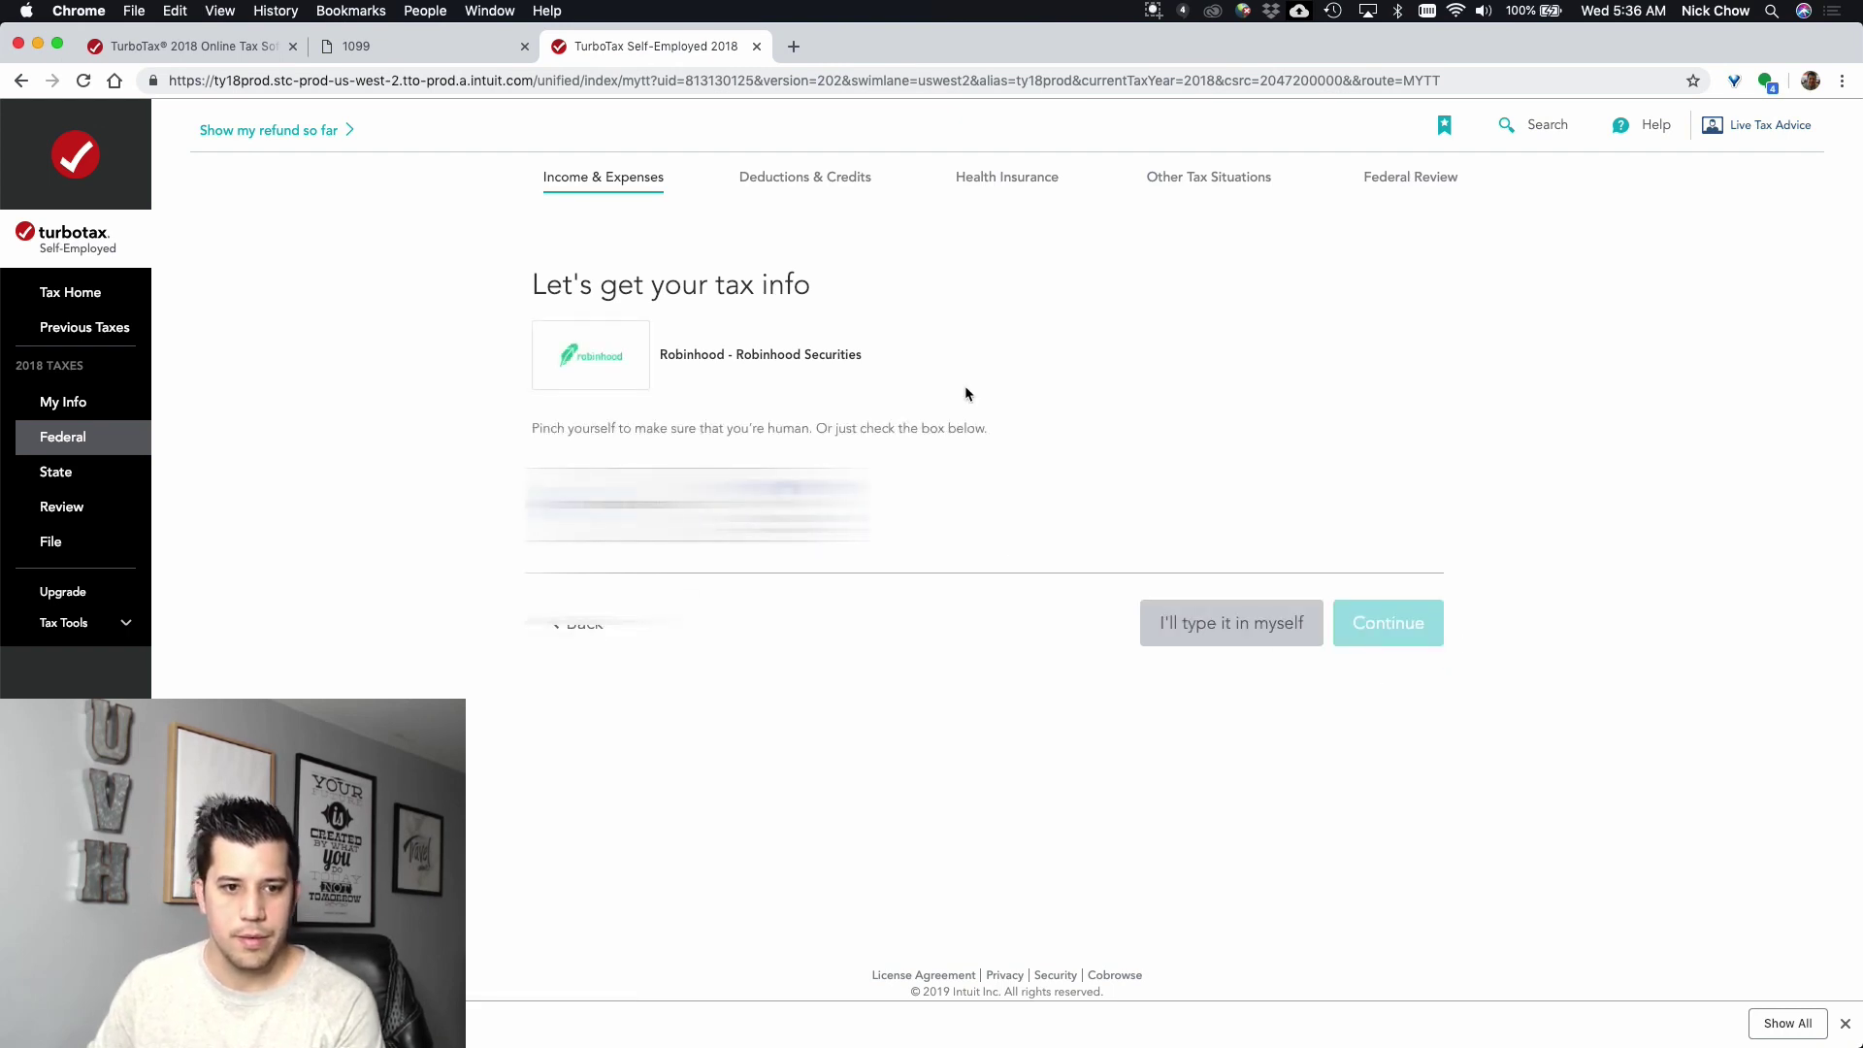
click(1378, 631)
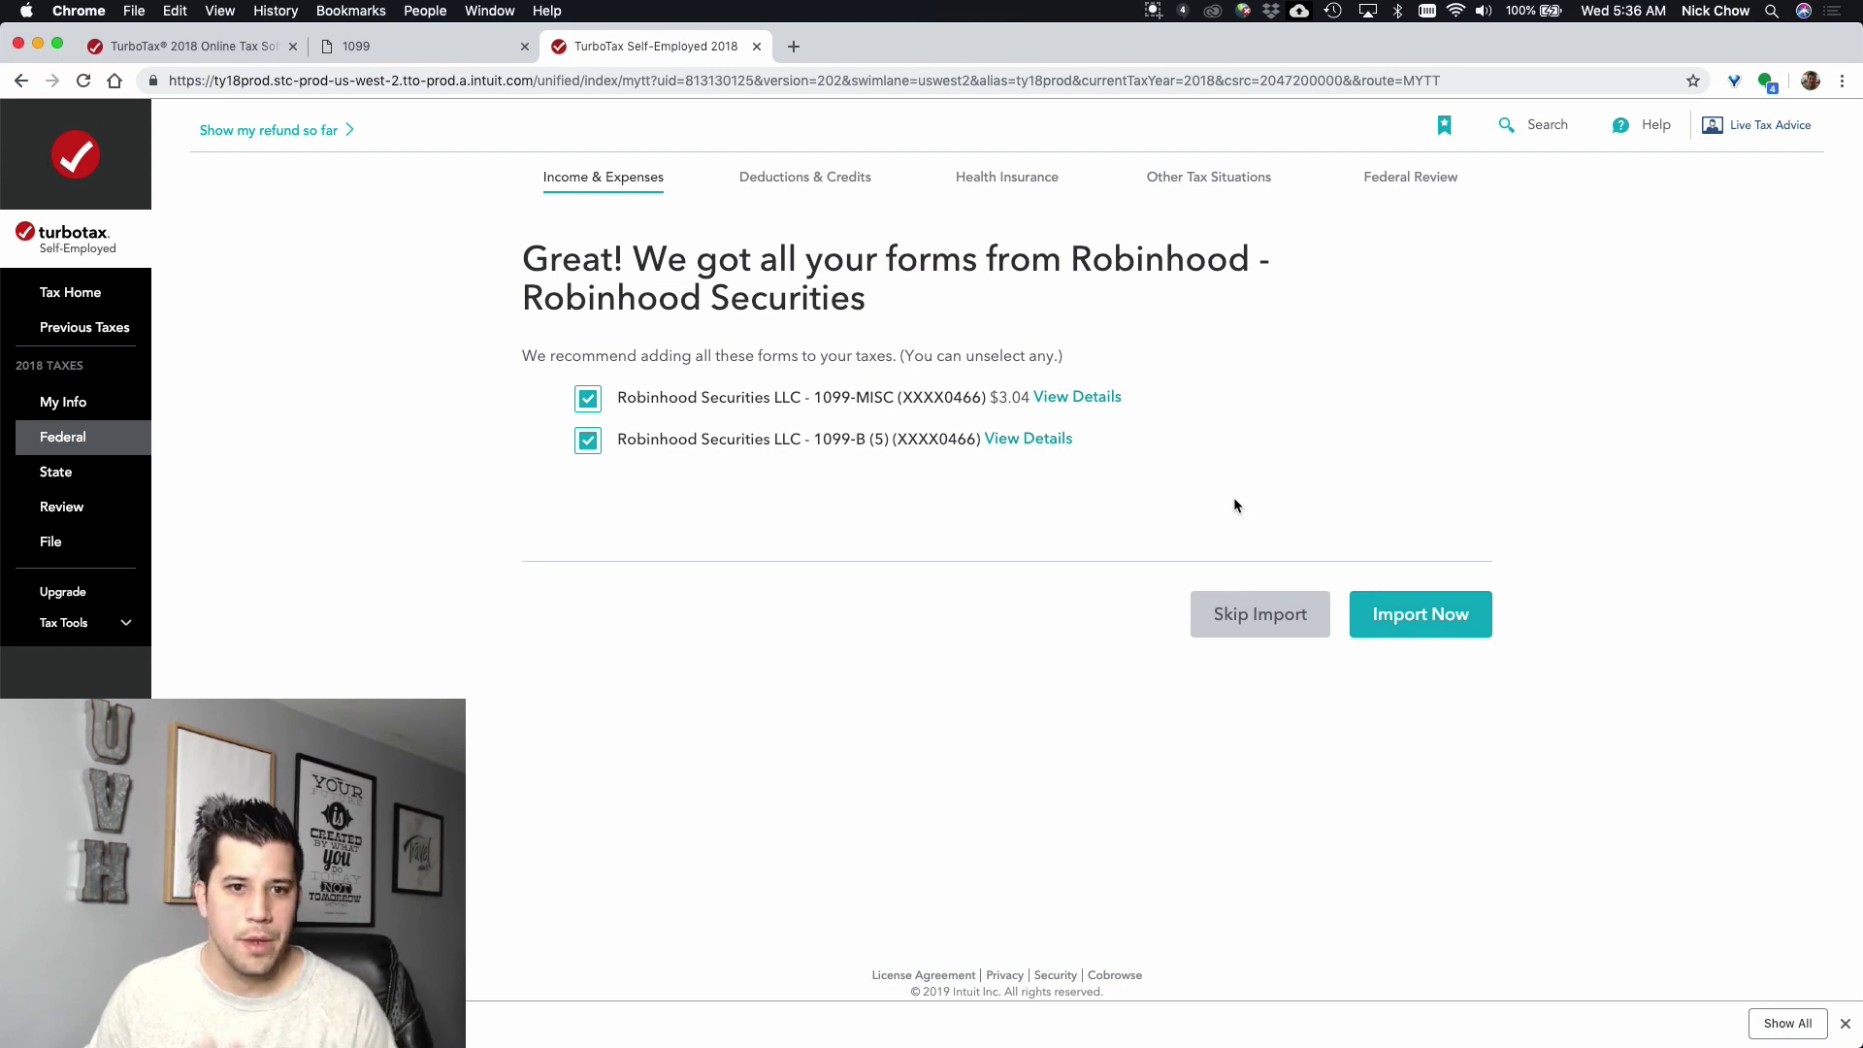
click(1436, 617)
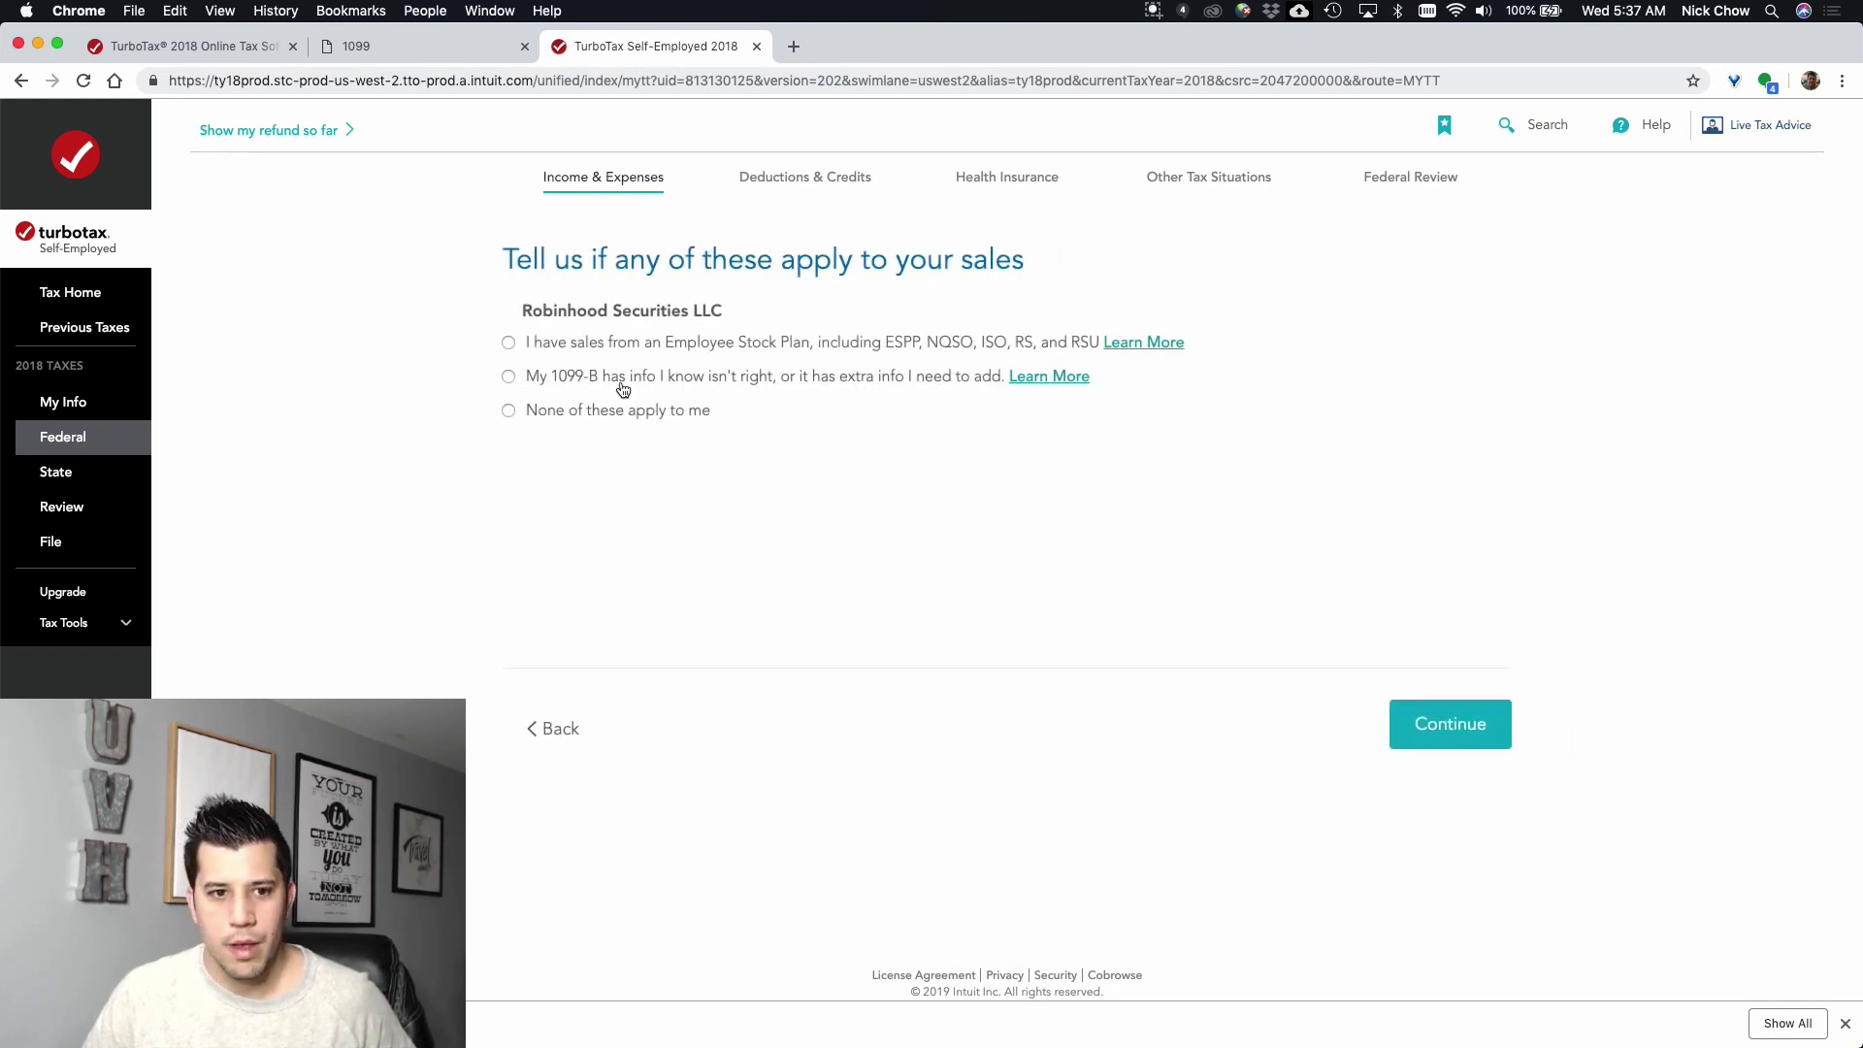
- Answer that none of the special situations apply to Robinhood Securities LLC, then review and accept its imported sales
click(565, 417)
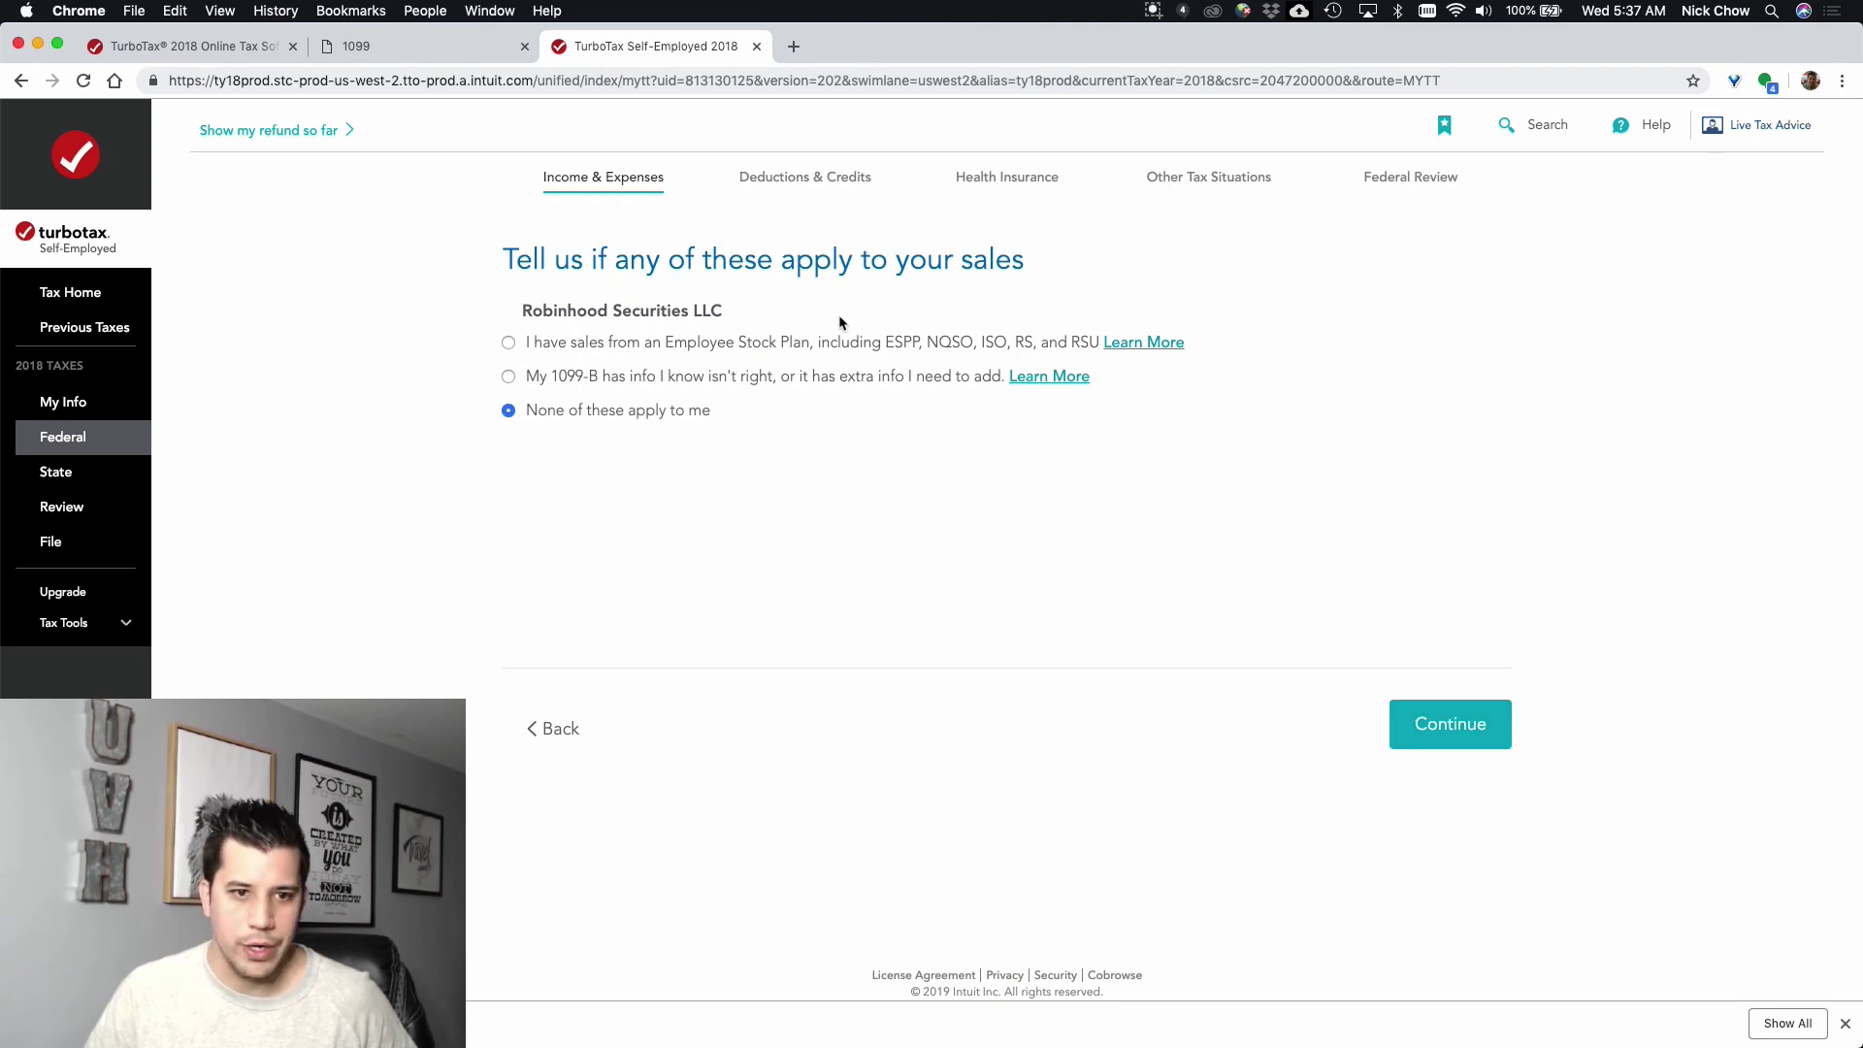
click(1448, 750)
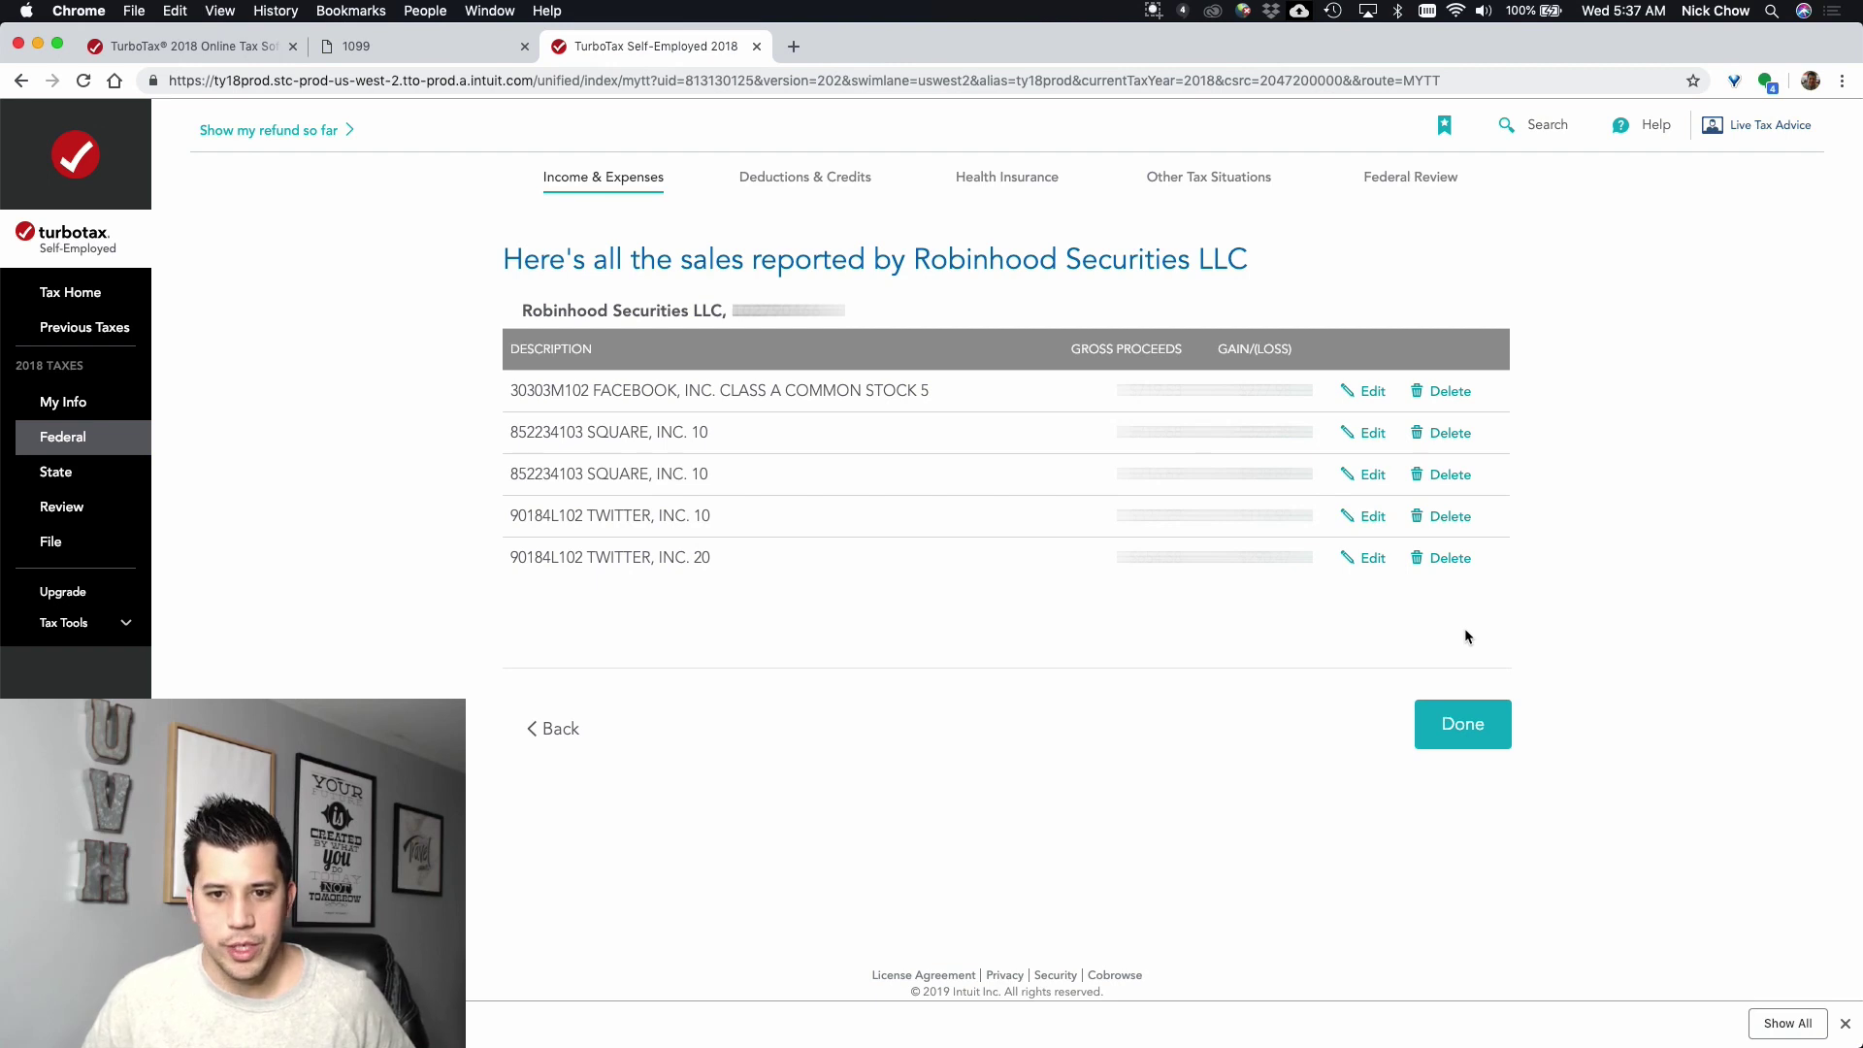
click(1465, 728)
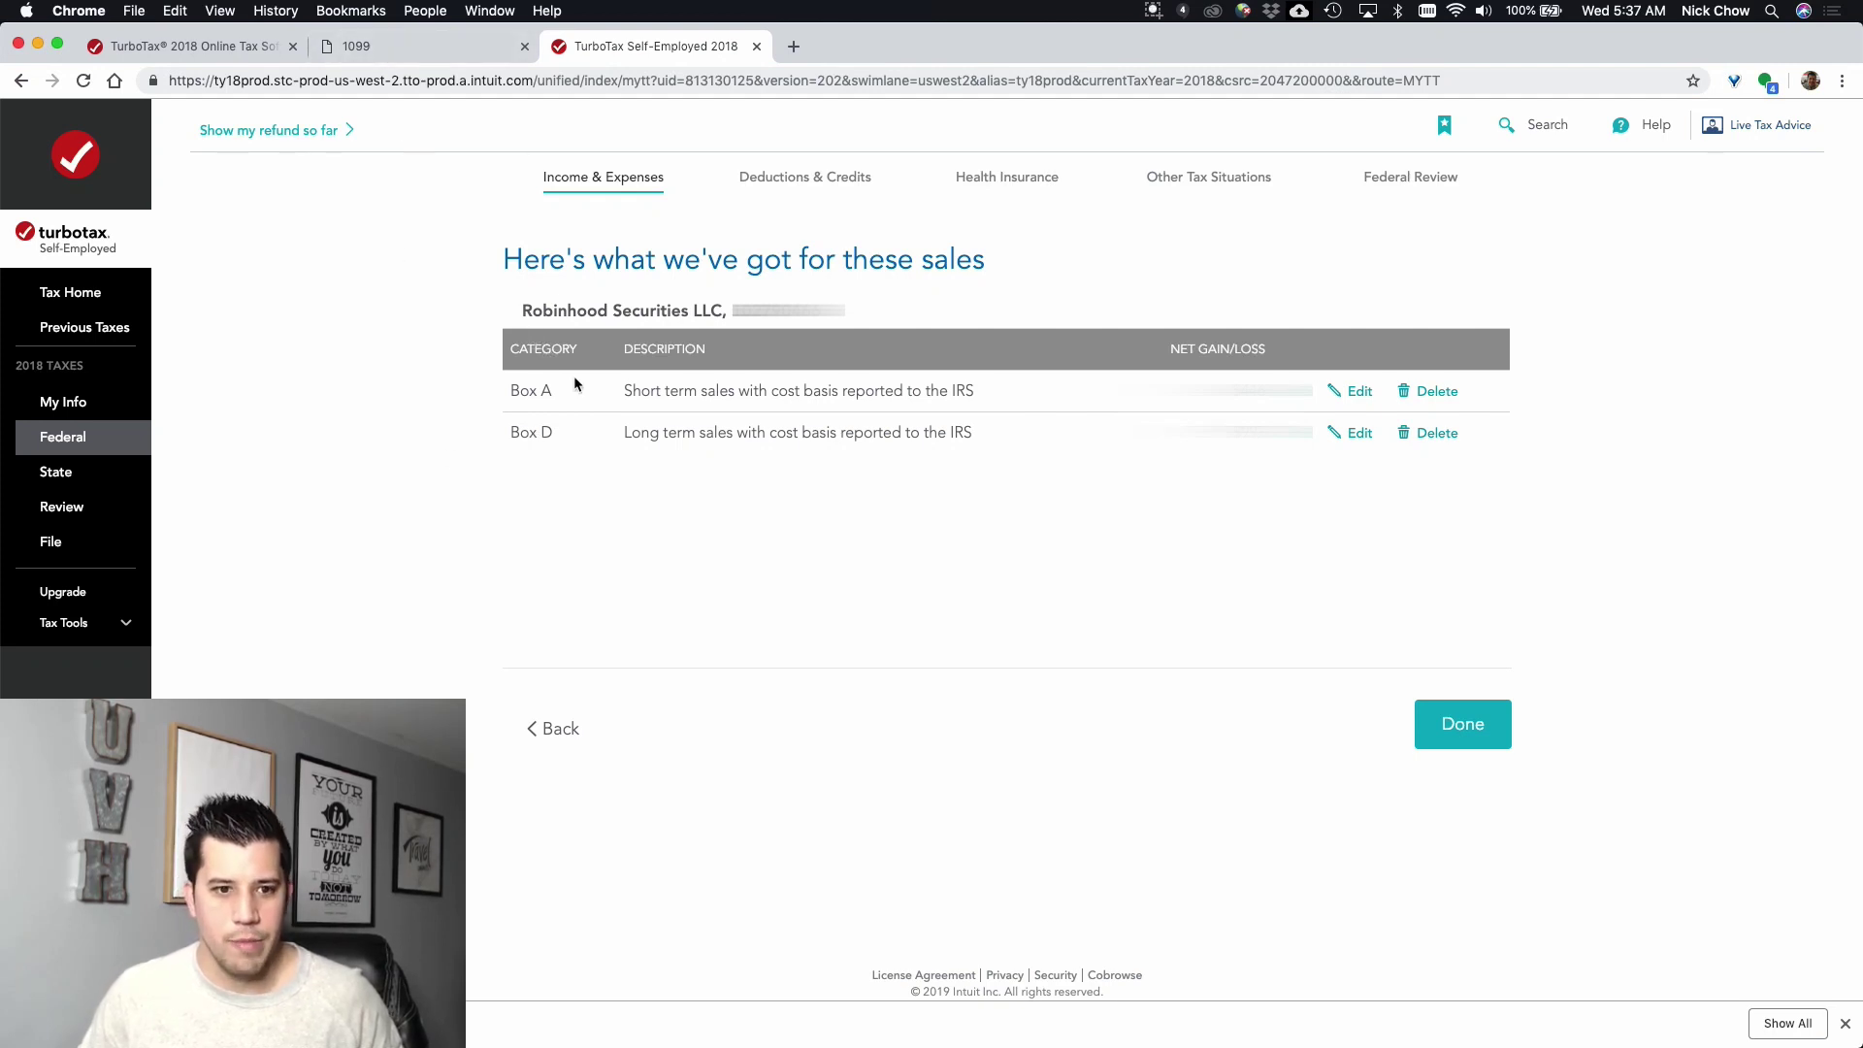
click(1452, 727)
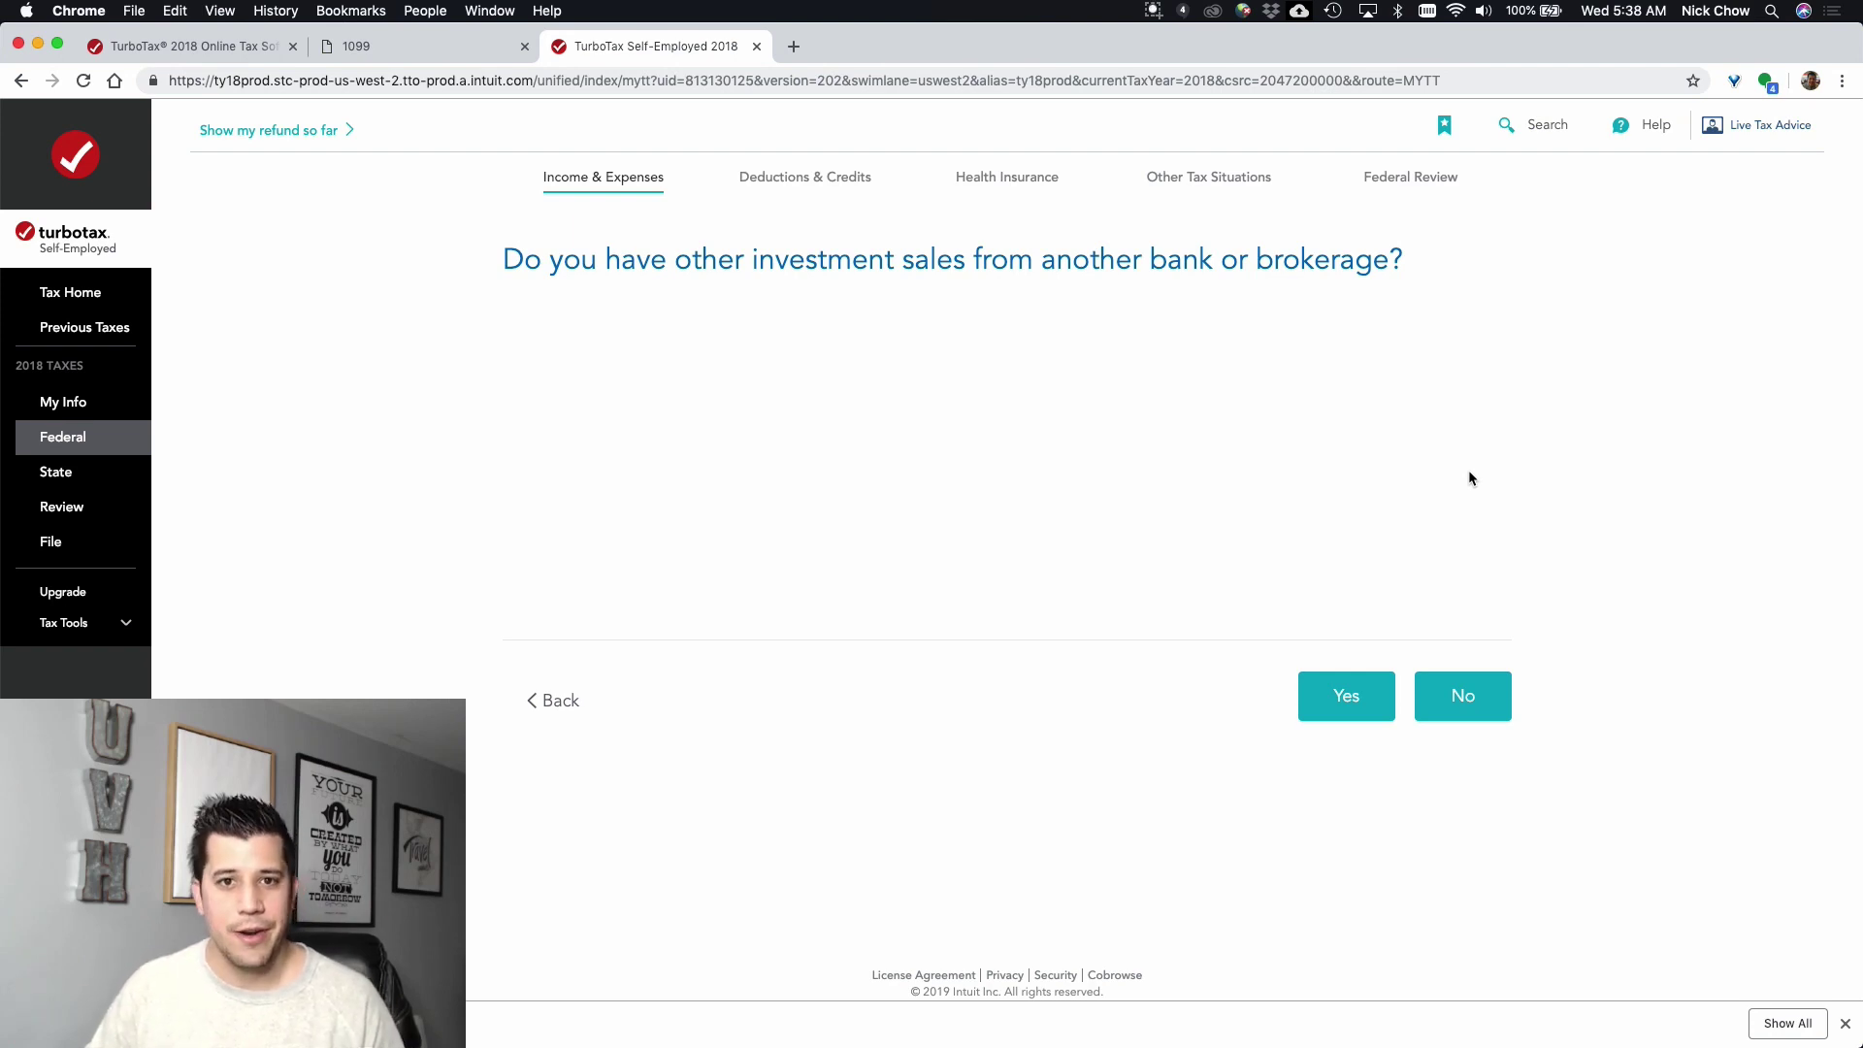
click(1152, 10)
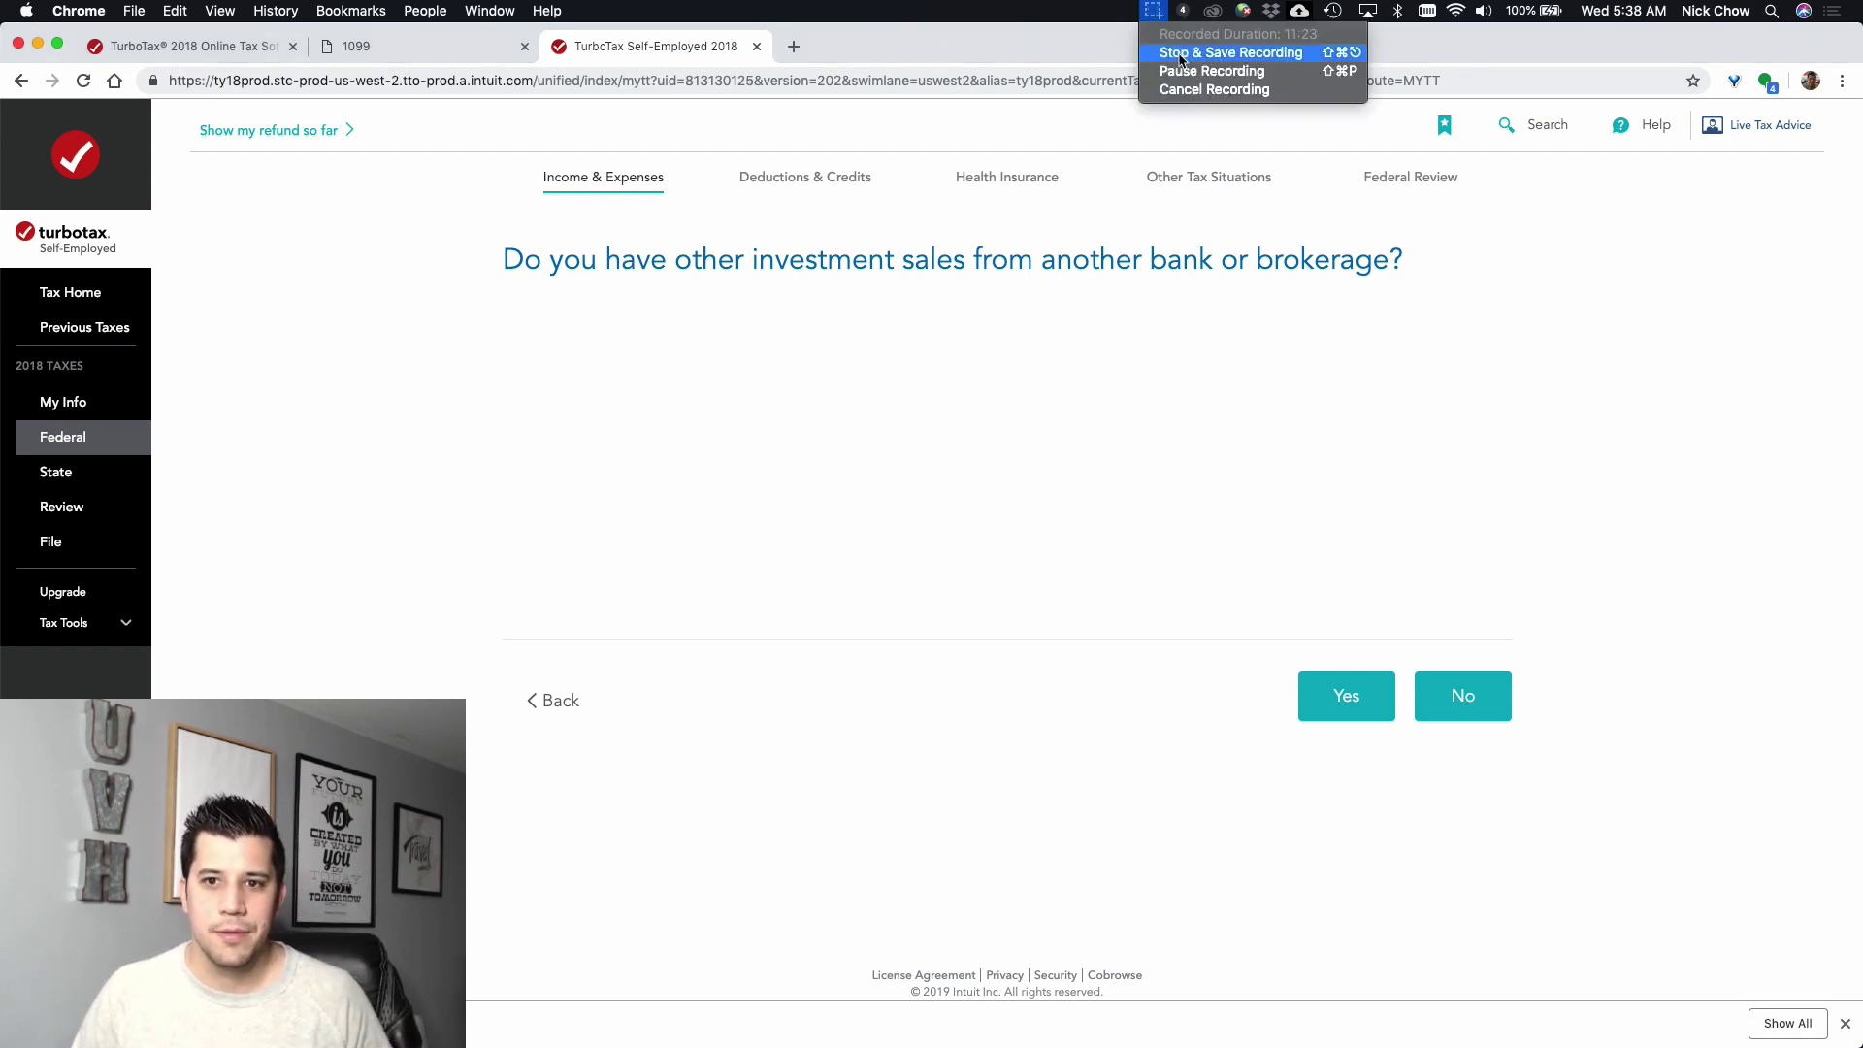